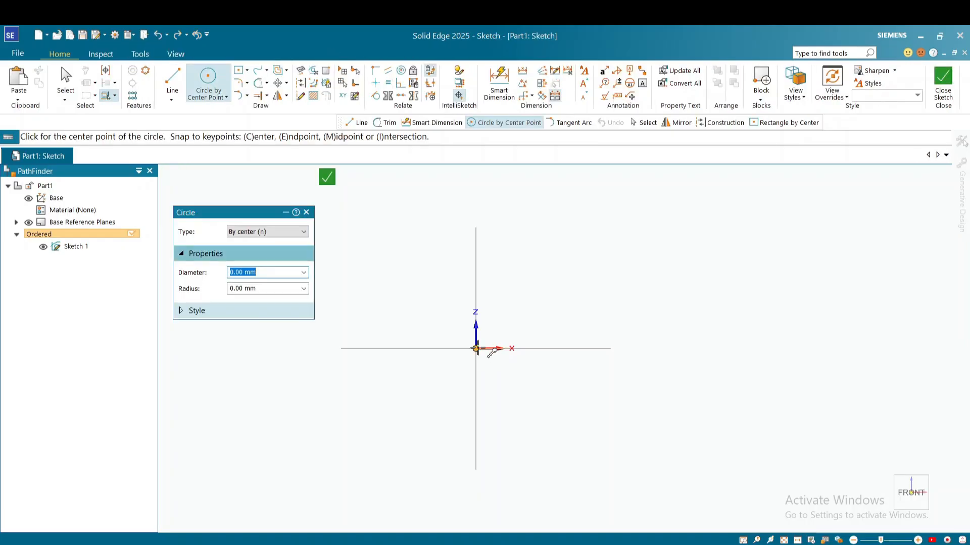
Sketch three concentric circles centred on the origin, with diameters of about 57, 81 and 117 mm
{"action": "left_click", "coordinate": [475, 348]}
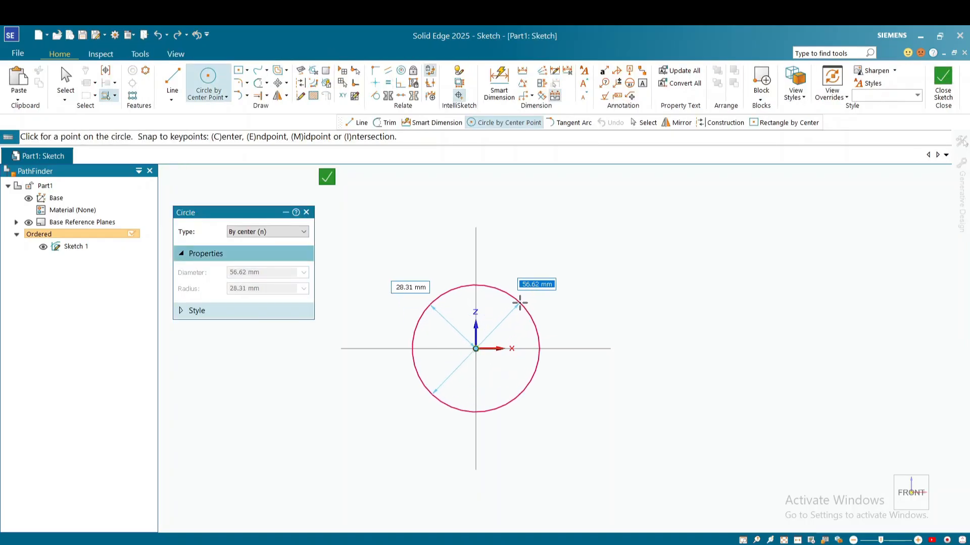
{"action": "left_click", "coordinate": [514, 305]}
{"action": "left_click", "coordinate": [475, 349]}
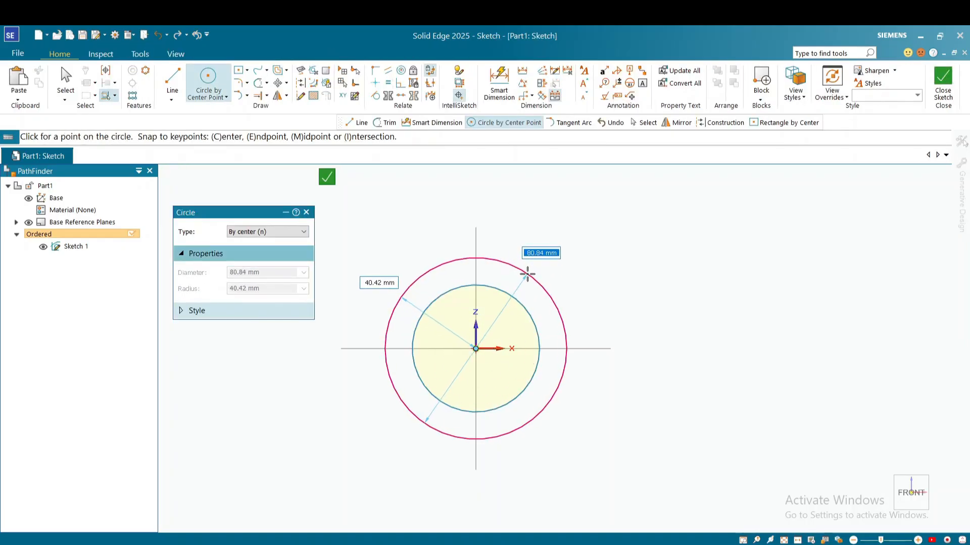
{"action": "left_click", "coordinate": [526, 273]}
{"action": "left_click", "coordinate": [475, 348]}
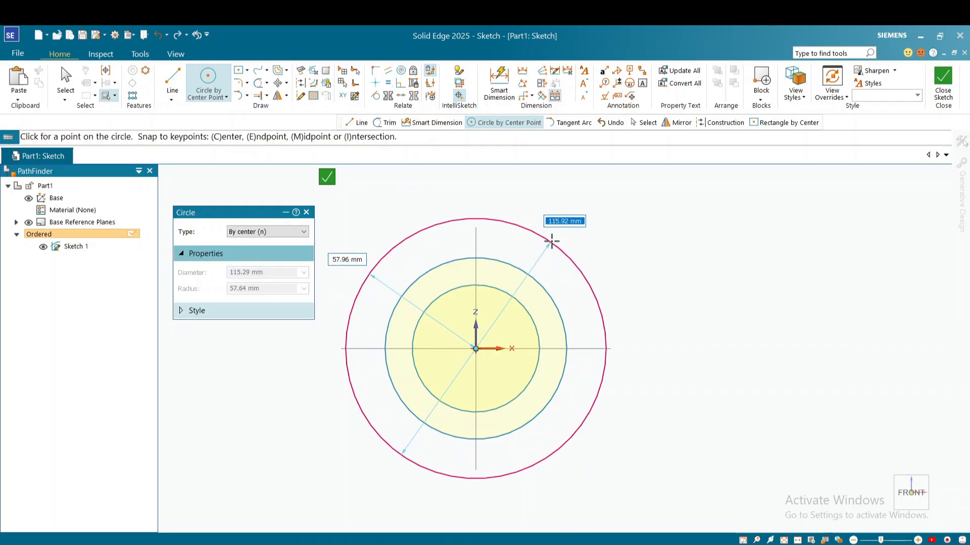
{"action": "left_click", "coordinate": [551, 242]}
Dimension the diameters of the inner, middle and outer circles and close the sketch
{"action": "left_click", "coordinate": [499, 84]}
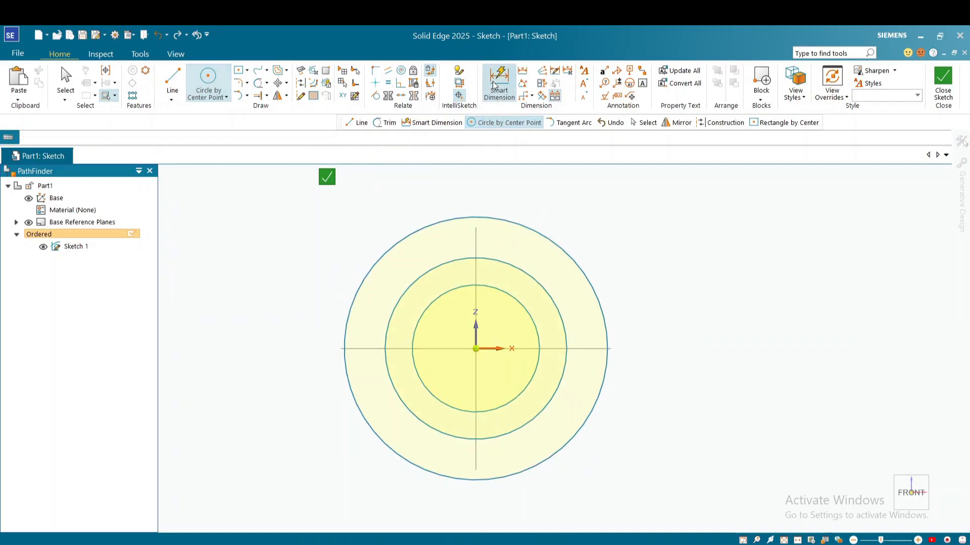
{"action": "left_click", "coordinate": [538, 346]}
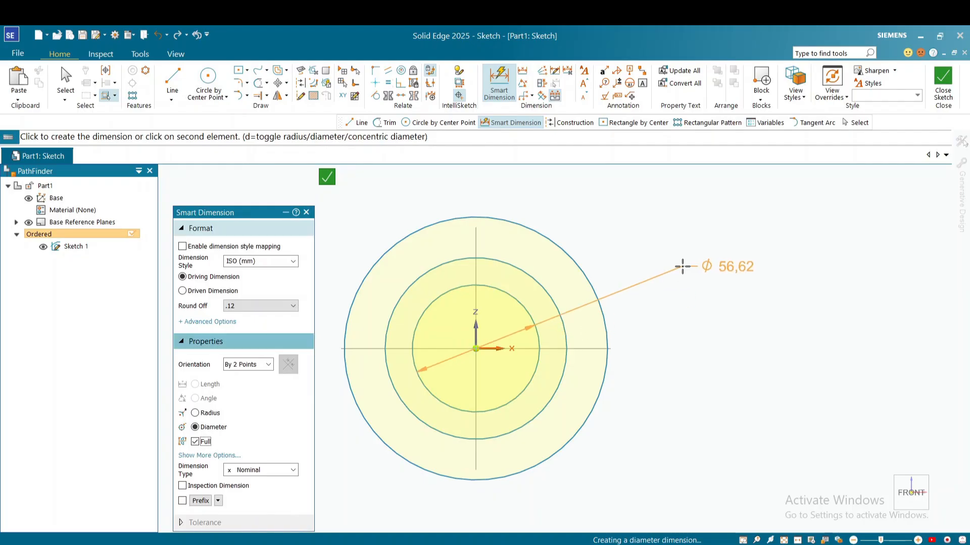
{"action": "left_click", "coordinate": [664, 273]}
{"action": "left_click", "coordinate": [560, 293]}
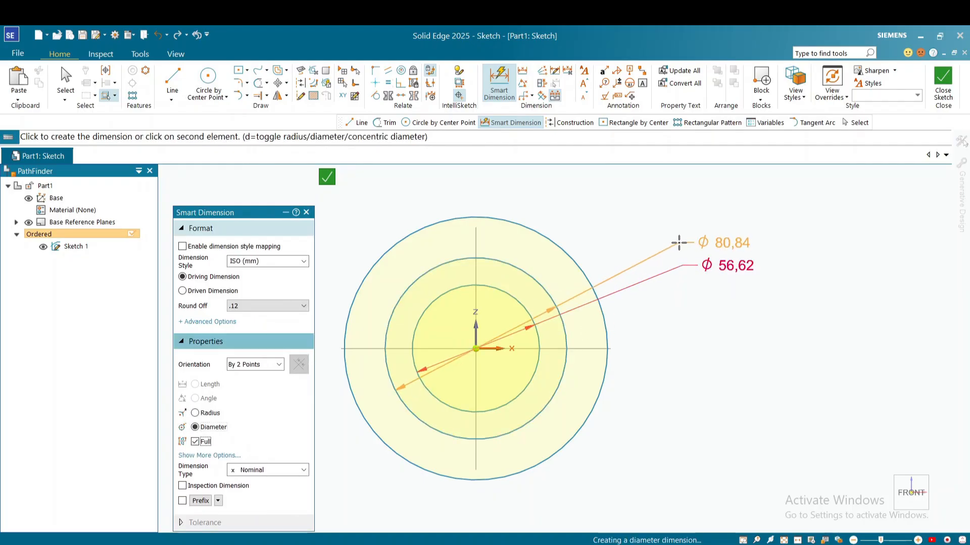
{"action": "left_click", "coordinate": [678, 240]}
{"action": "left_click", "coordinate": [564, 248]}
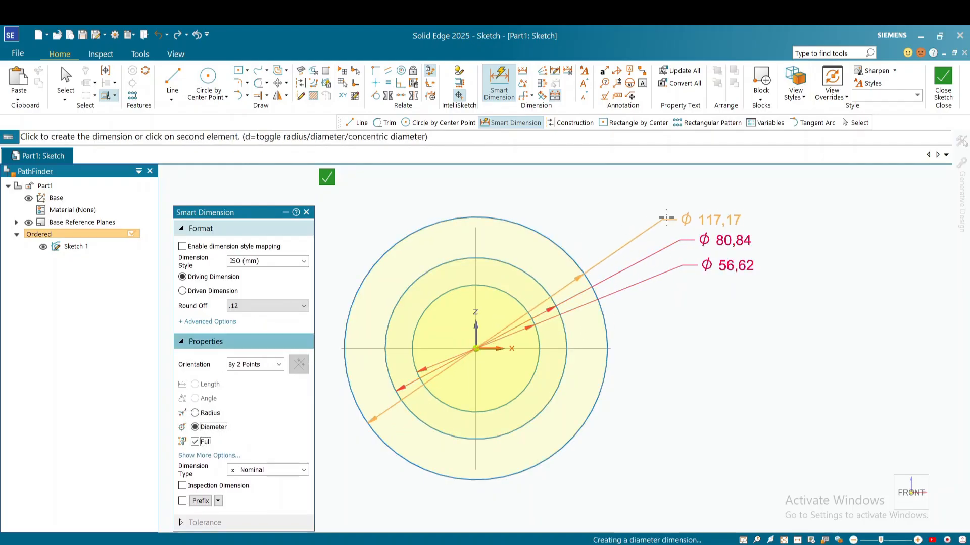
{"action": "left_click", "coordinate": [503, 247]}
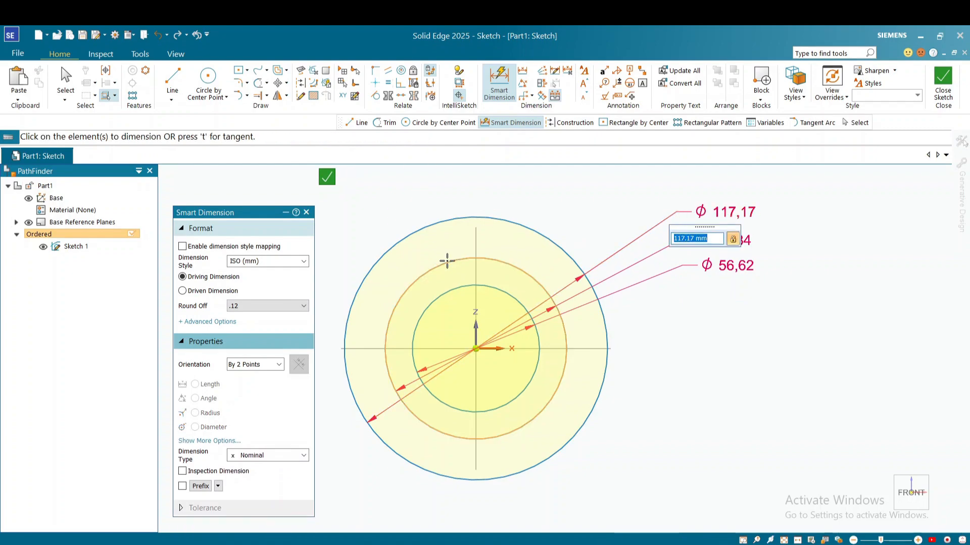
{"action": "left_click", "coordinate": [447, 261]}
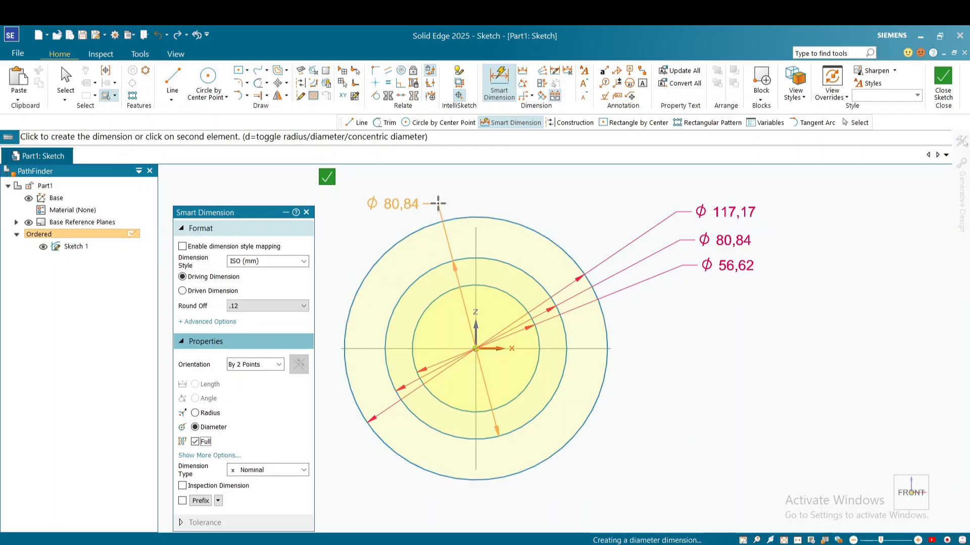
{"action": "right_click", "coordinate": [368, 199]}
{"action": "left_click", "coordinate": [327, 176]}
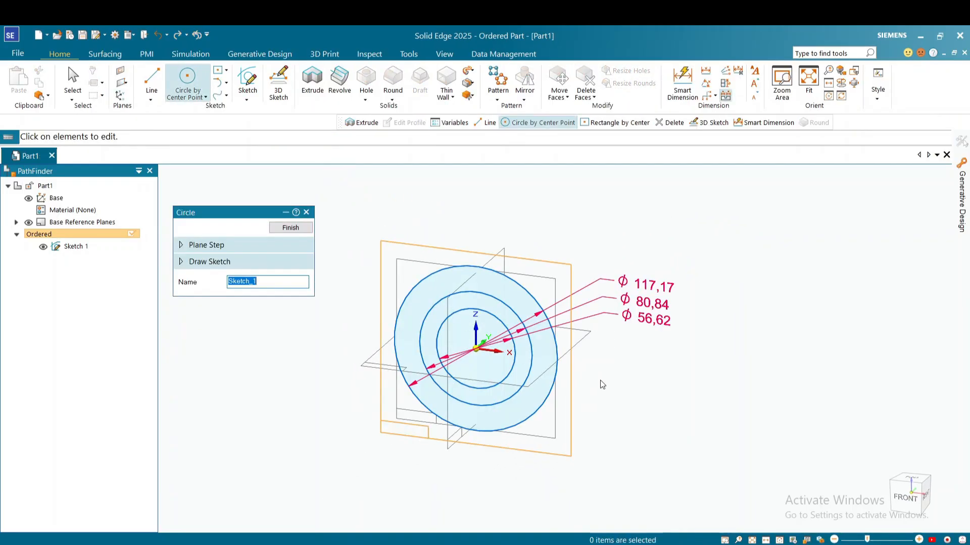
Reopen the circle sketch for editing and convert the inner and middle circles to construction geometry
{"action": "left_click", "coordinate": [891, 517]}
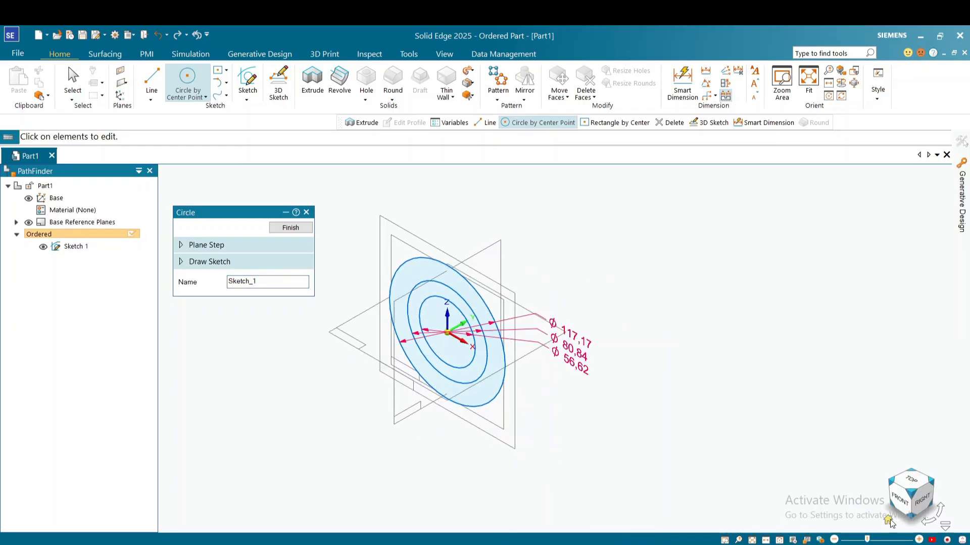
{"action": "left_click", "coordinate": [900, 506]}
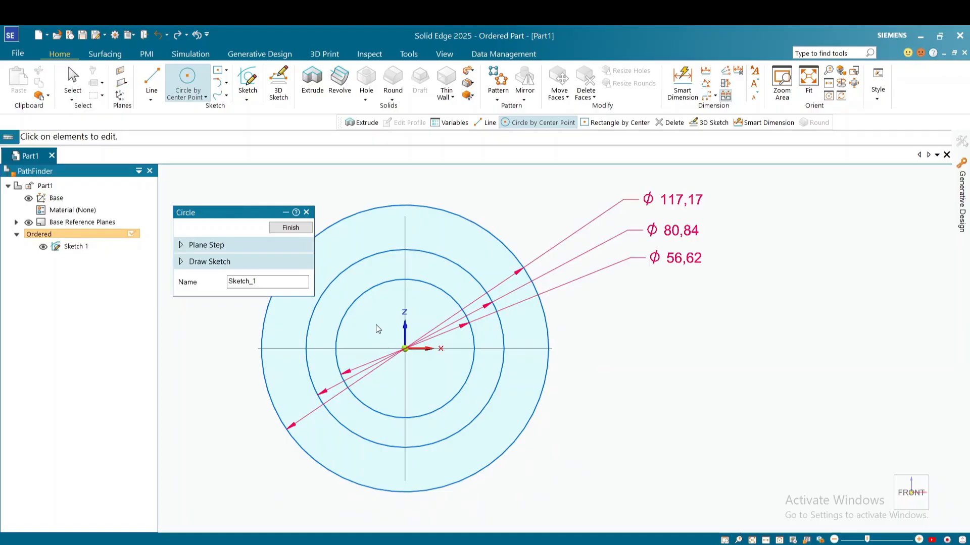
{"action": "double_click", "coordinate": [376, 329]}
{"action": "left_click", "coordinate": [362, 293]}
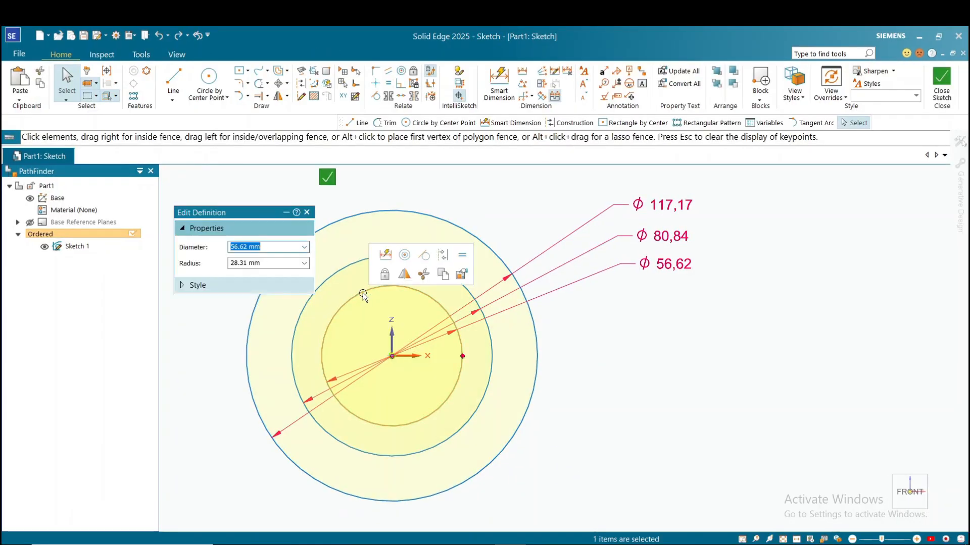
{"action": "left_click", "coordinate": [359, 263], "text": "ctrl"}
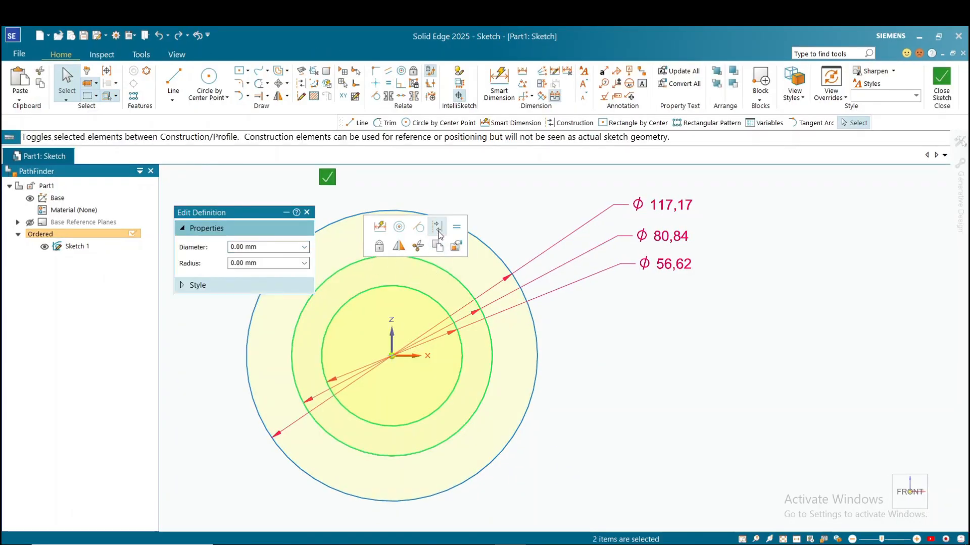
{"action": "left_click", "coordinate": [438, 235]}
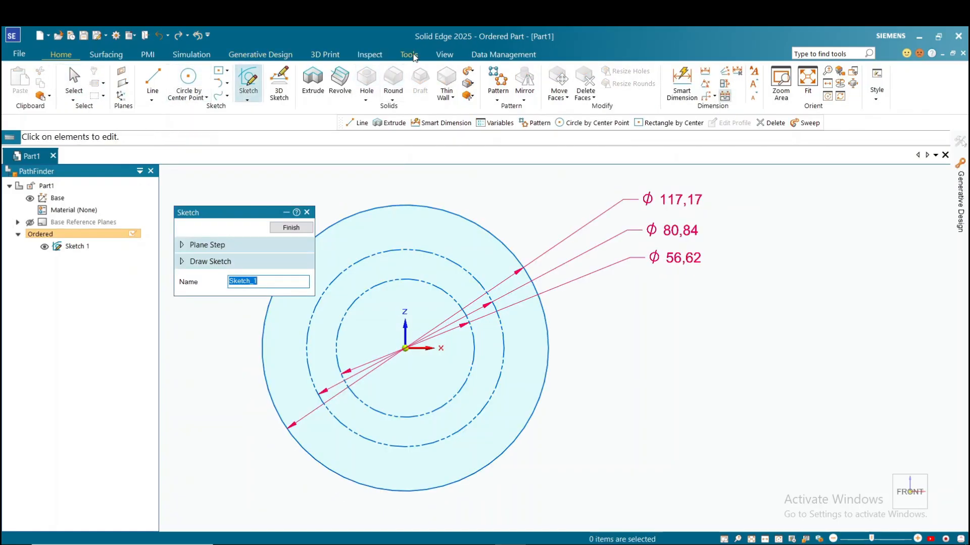
Open the Variable Table, expand the sketch's dimensions and rename the inner circle's diameter to Base_Diameter
{"action": "left_click", "coordinate": [409, 55]}
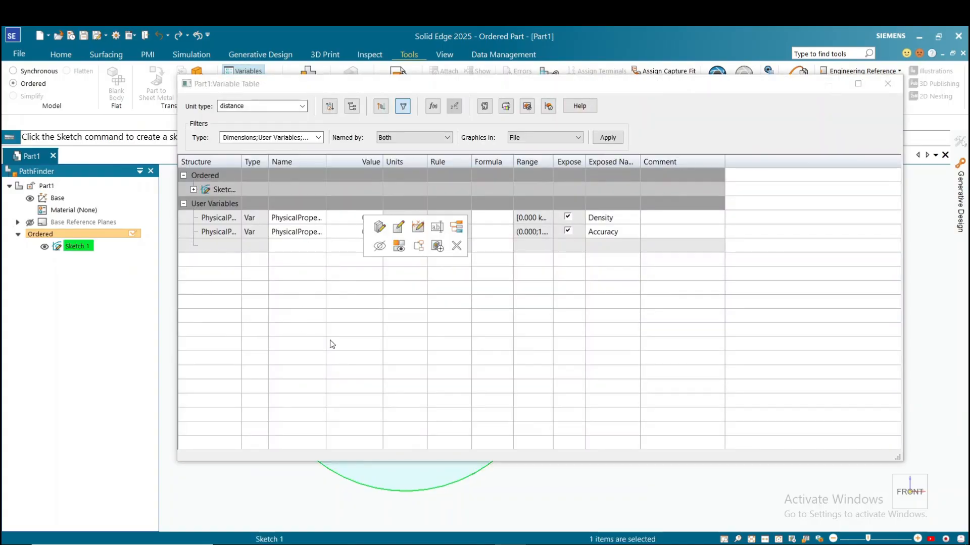
{"action": "left_click", "coordinate": [194, 190]}
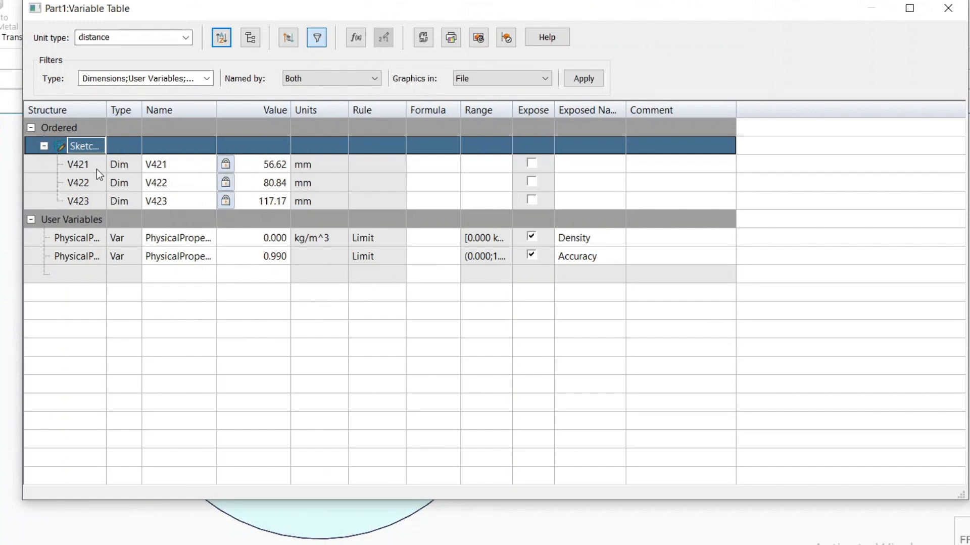
{"action": "left_click", "coordinate": [169, 164]}
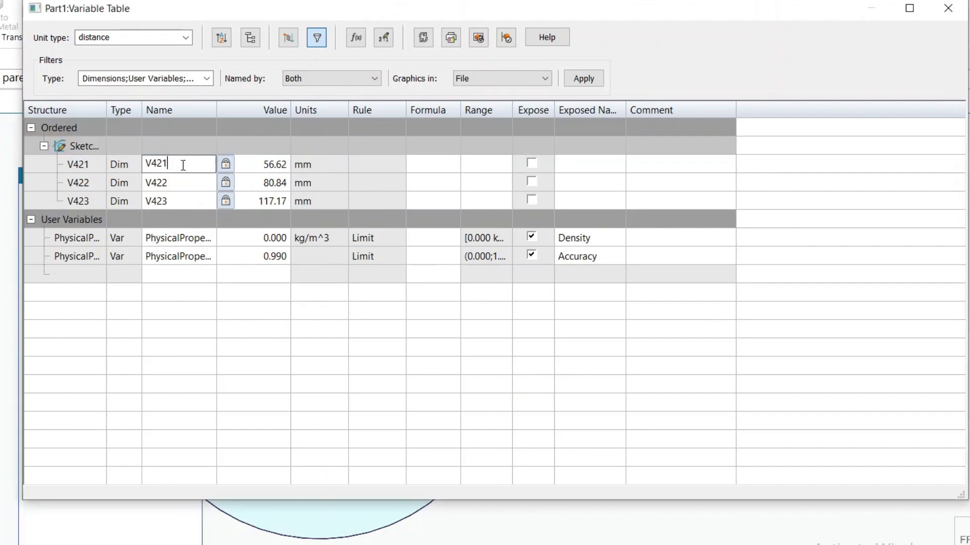
{"action": "key", "text": "BackSpace"}
{"action": "key", "text": "BackSpace"}
{"action": "key", "text": "BackSpace"}
{"action": "key", "text": "BackSpace"}
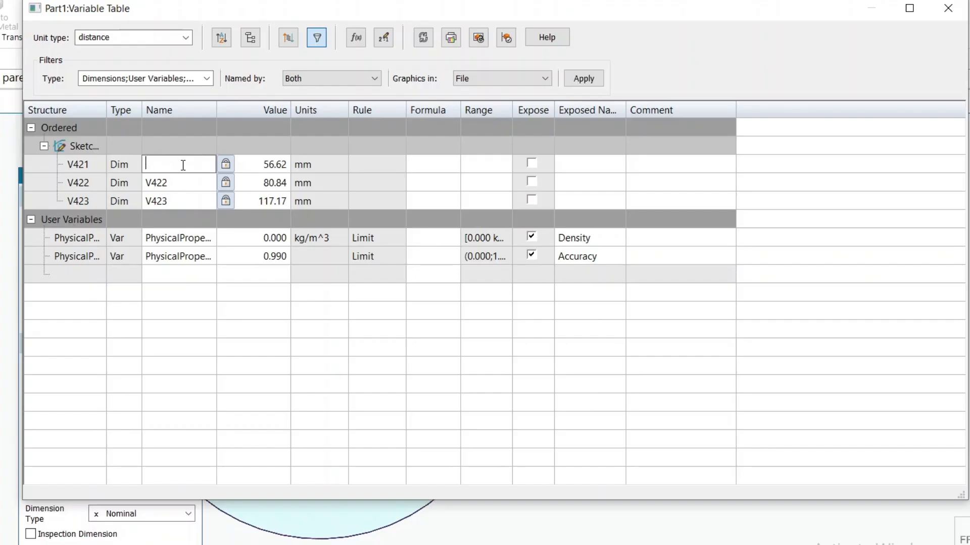
{"action": "type", "text": "Base_Diameter"}
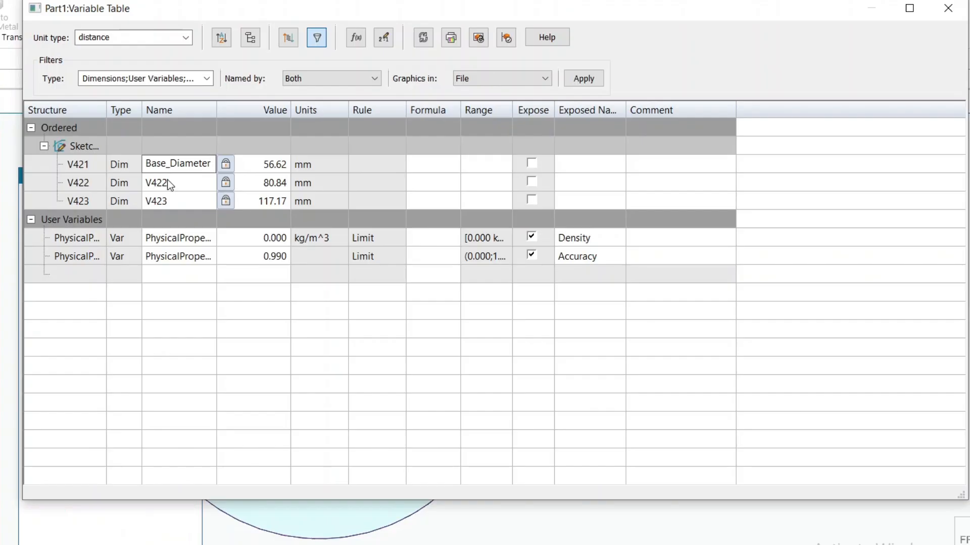
Rename the middle circle's diameter variable to Pitch_Diameter
{"action": "left_click", "coordinate": [193, 176]}
{"action": "left_click", "coordinate": [188, 183]}
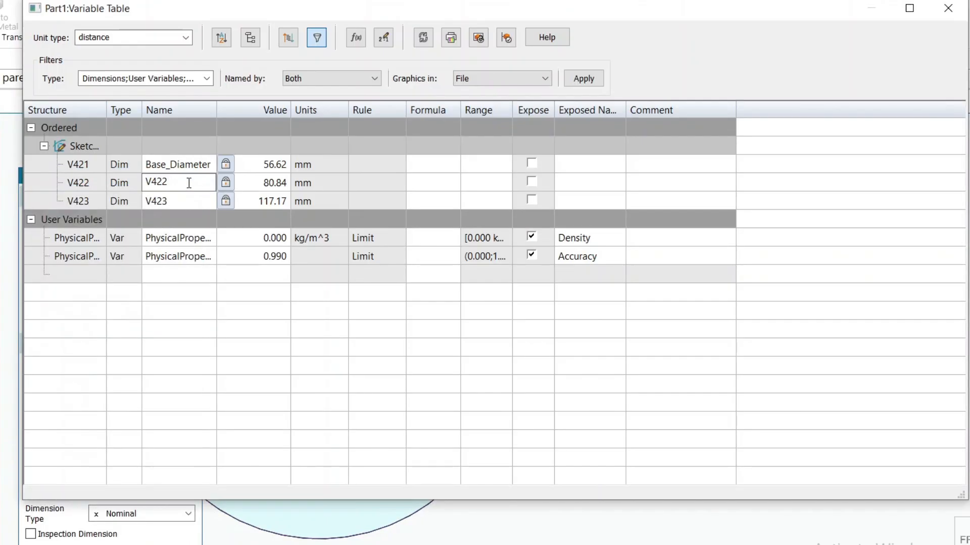
{"action": "key", "text": "BackSpace"}
{"action": "key", "text": "BackSpace"}
{"action": "key", "text": "BackSpace"}
{"action": "key", "text": "BackSpace"}
{"action": "type", "text": "Pitch_Diameter"}
Rename the outer circle's diameter variable to Outer_Diameter
{"action": "left_click", "coordinate": [183, 200]}
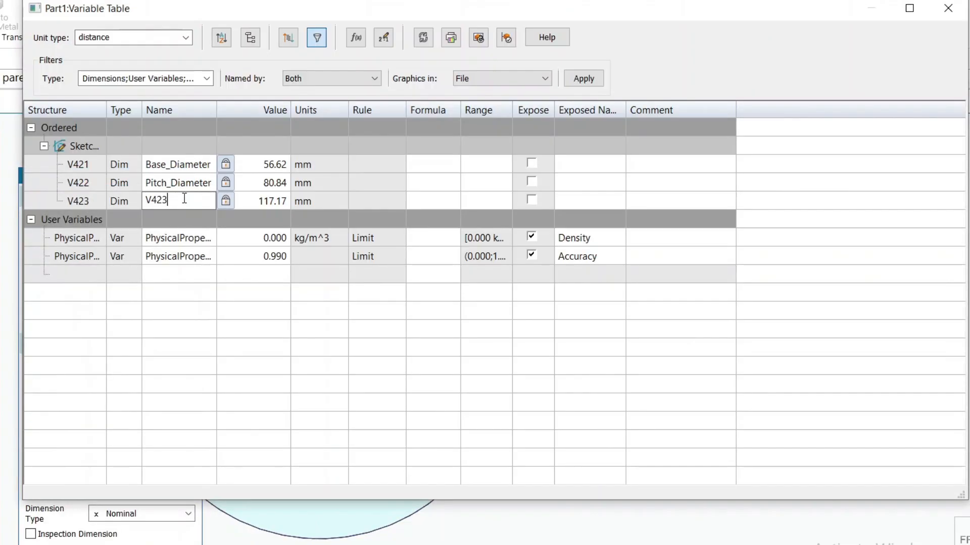
{"action": "key", "text": "BackSpace"}
{"action": "key", "text": "BackSpace"}
{"action": "key", "text": "BackSpace"}
{"action": "key", "text": "BackSpace"}
{"action": "type", "text": "Outer"}
{"action": "type", "text": "_"}
{"action": "type", "text": "D"}
{"action": "type", "text": "iameter"}
{"action": "key", "text": "Return"}
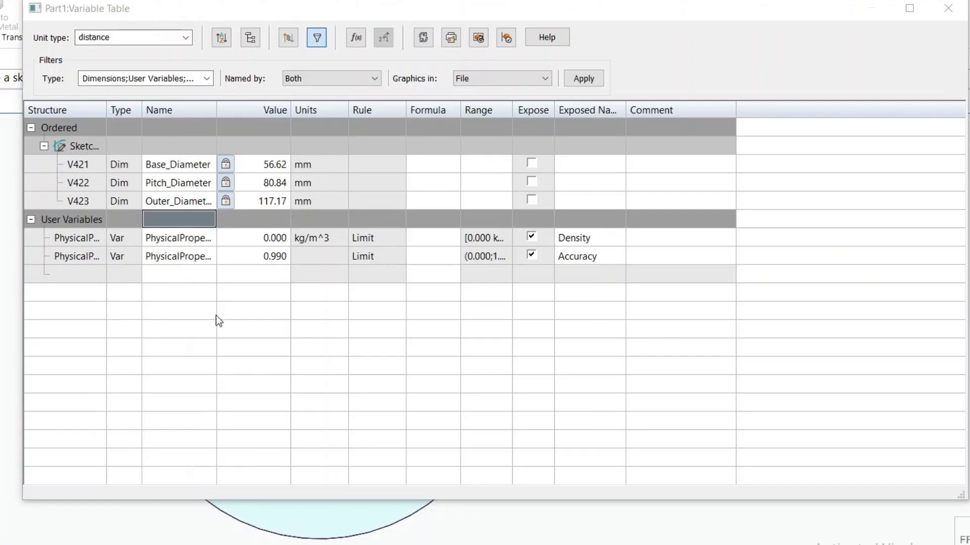
Add a user variable named Module with a value of 2.5 mm
{"action": "left_click", "coordinate": [174, 274]}
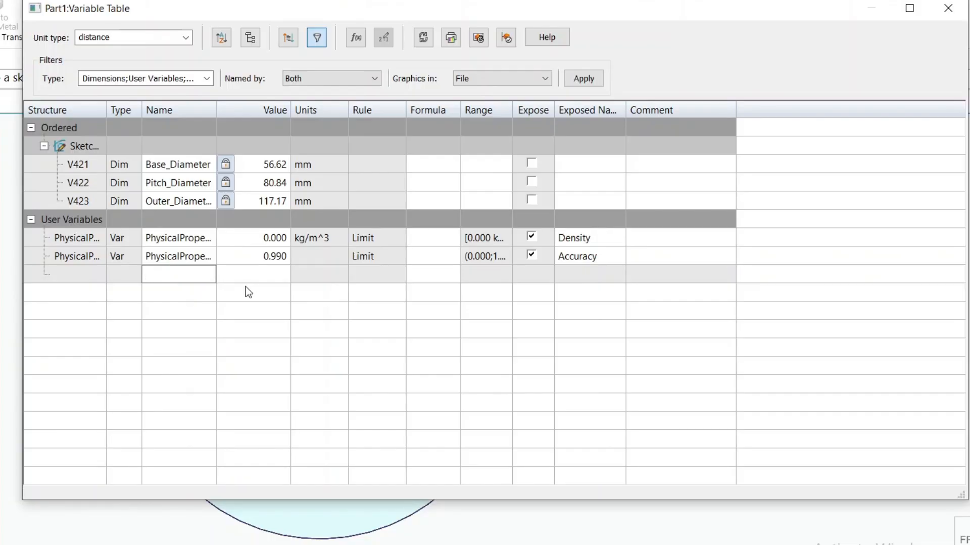
{"action": "type", "text": "Module"}
{"action": "left_click", "coordinate": [279, 278]}
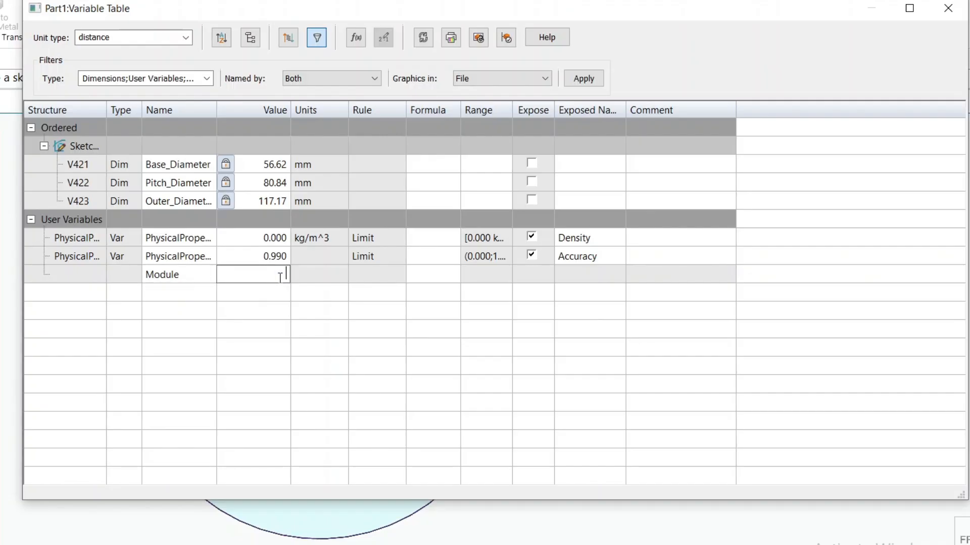
{"action": "type", "text": "2.5"}
{"action": "key", "text": "Return"}
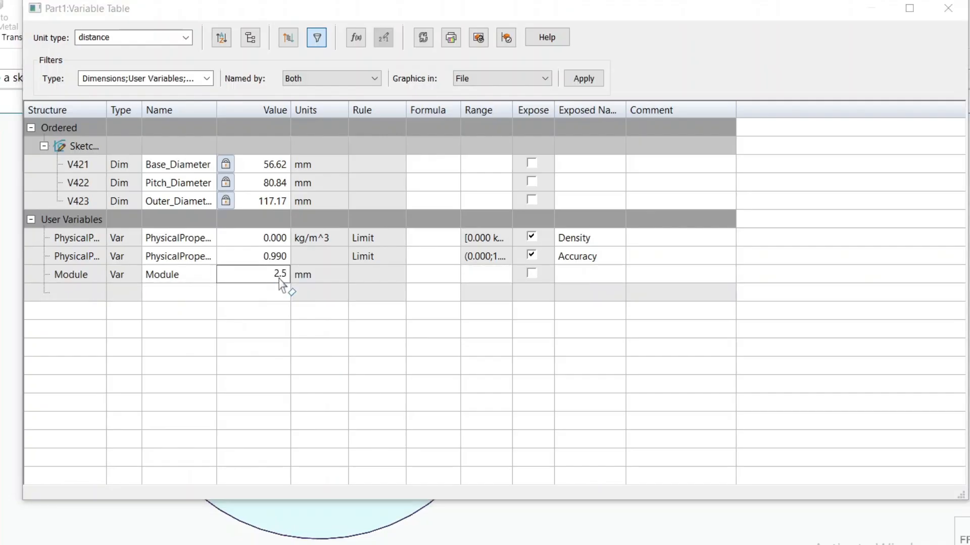
Add a user variable named No_Teeth with a value of 20
{"action": "left_click", "coordinate": [195, 287]}
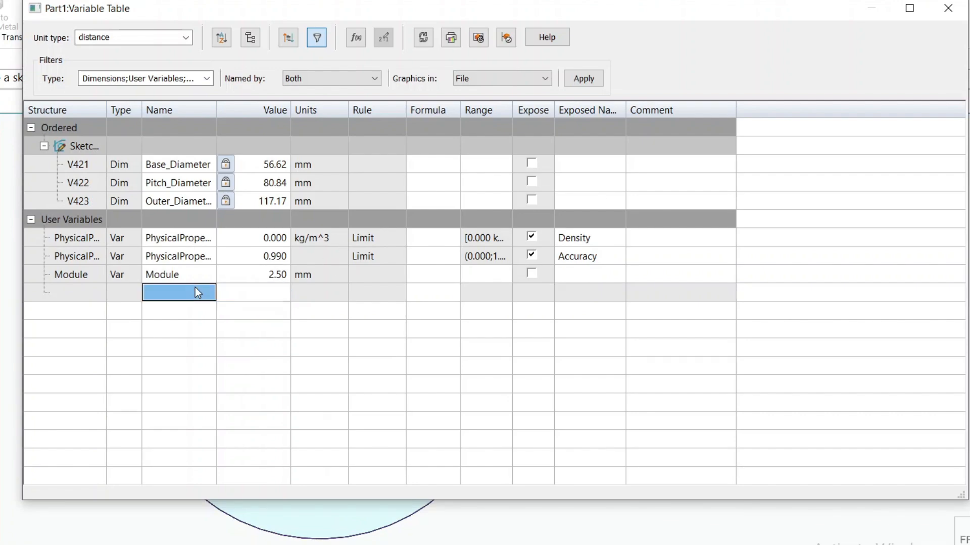
{"action": "left_click", "coordinate": [194, 287]}
{"action": "type", "text": "N"}
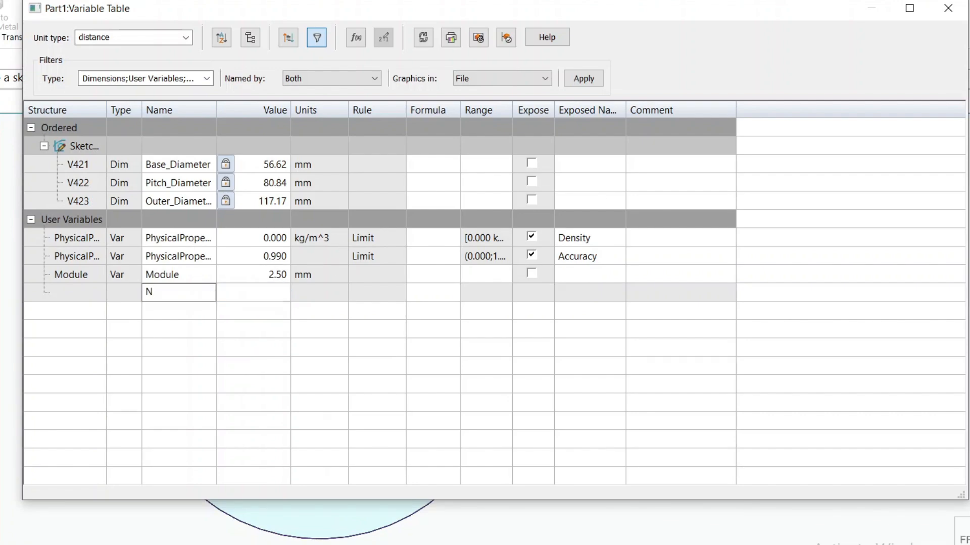
{"action": "type", "text": "o_Teeth"}
{"action": "left_click", "coordinate": [243, 298]}
{"action": "type", "text": "20"}
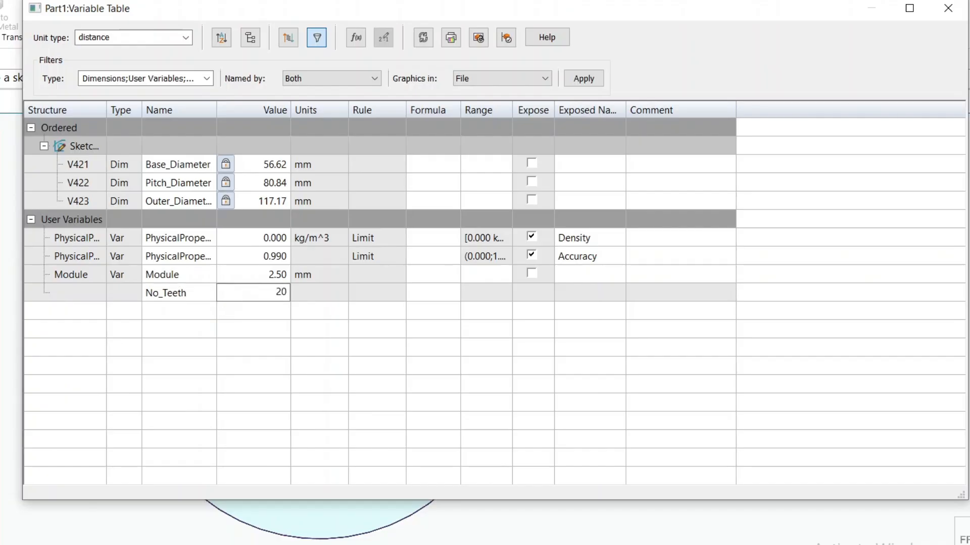
{"action": "key", "text": "Return"}
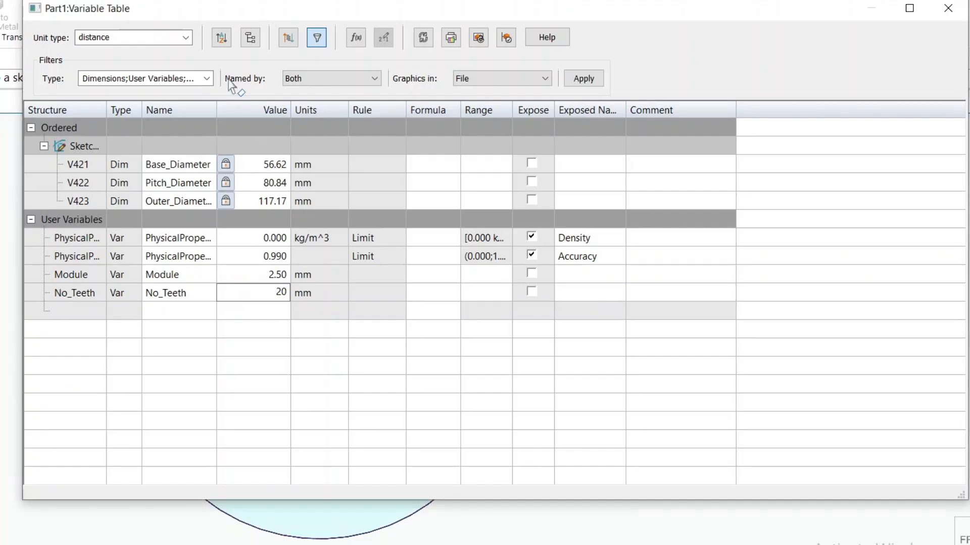
Set the unit type of the No_Teeth variable to scalar
{"action": "left_click", "coordinate": [185, 37]}
{"action": "type", "text": "sca"}
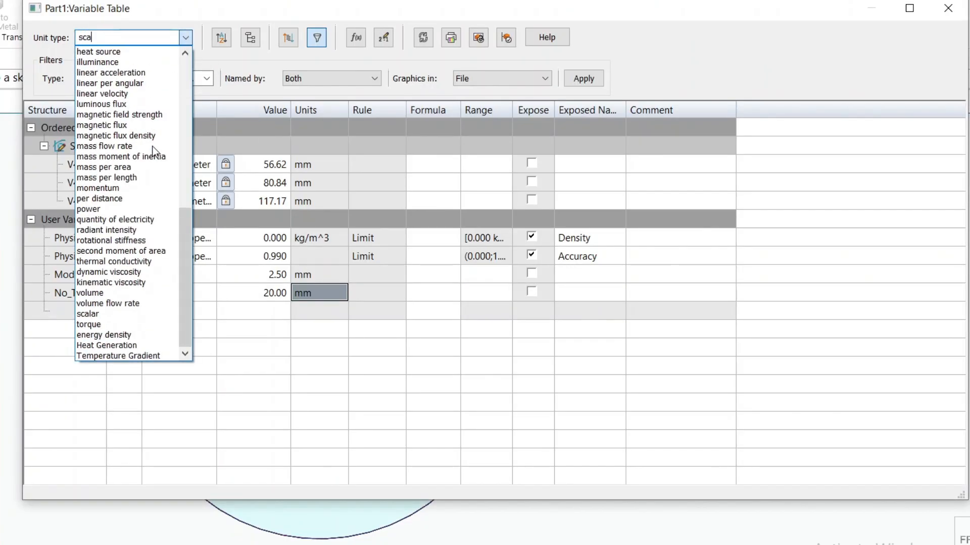
{"action": "type", "text": "l"}
{"action": "left_click", "coordinate": [101, 313]}
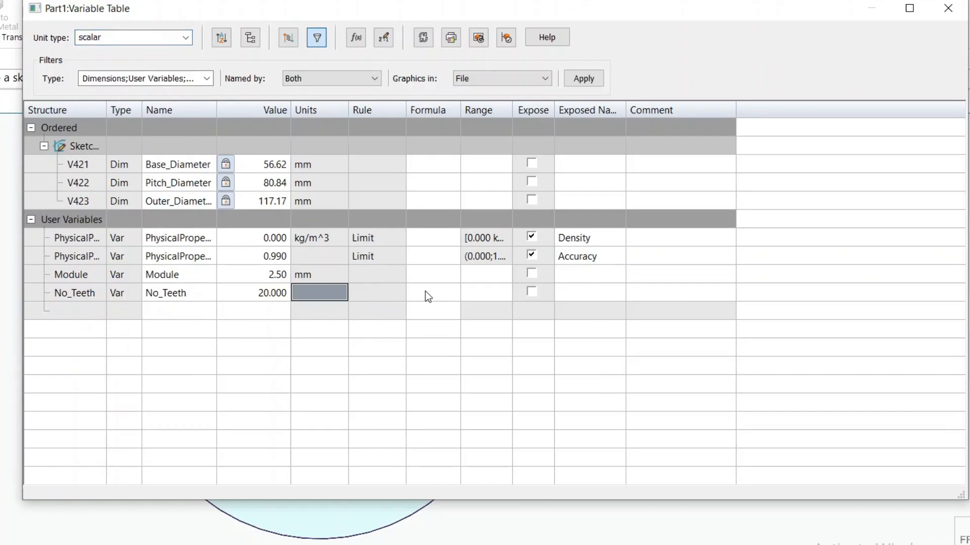
Add a user variable named Addendum with the formula 1*Module
{"action": "left_click", "coordinate": [431, 162]}
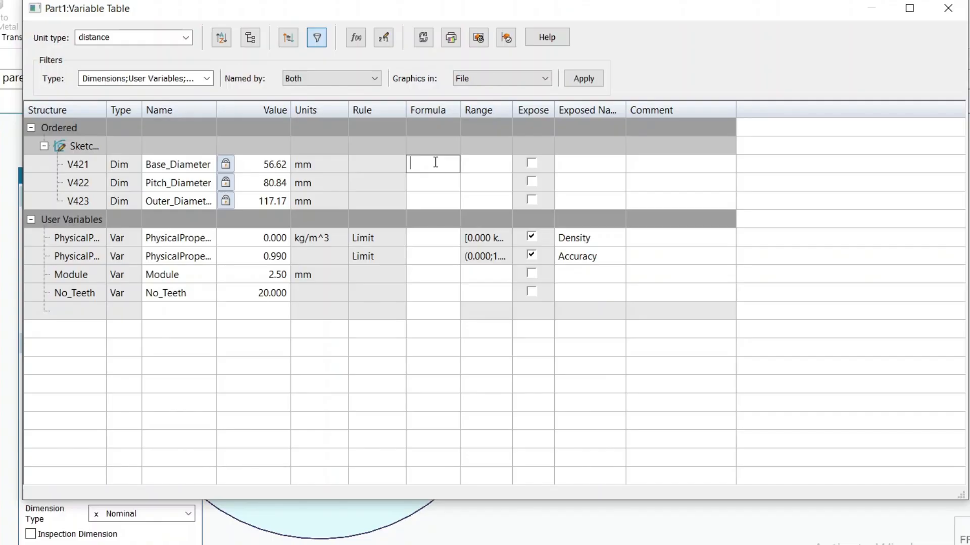
{"action": "left_click", "coordinate": [161, 310]}
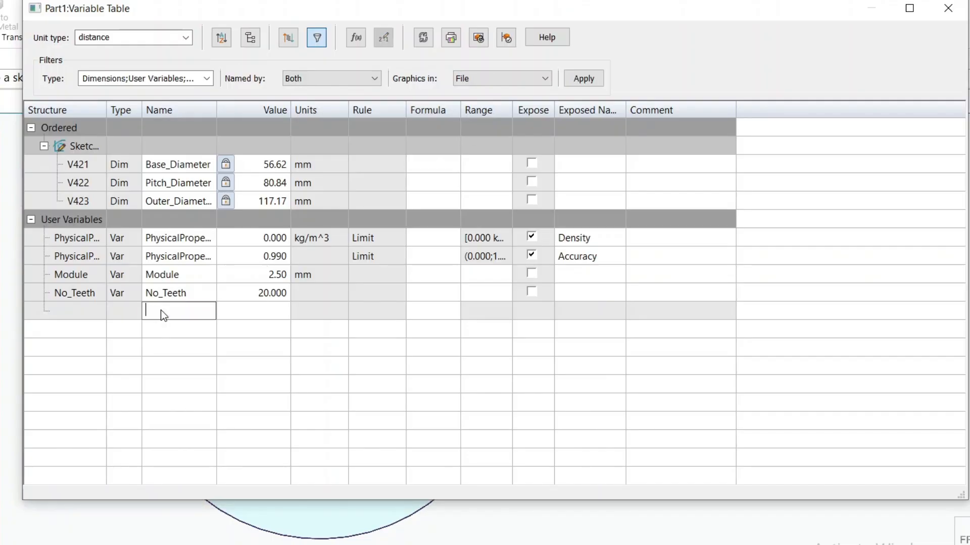
{"action": "type", "text": "Addendum"}
{"action": "left_click", "coordinate": [428, 309]}
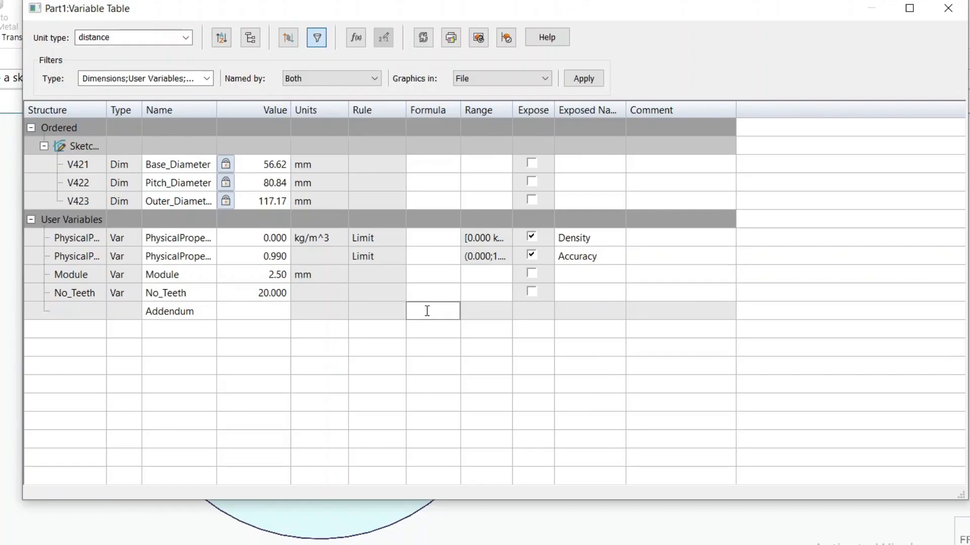
{"action": "type", "text": "1*Module"}
{"action": "key", "text": "Return"}
Add a user variable named Deddendum with the formula 1.25*Module
{"action": "left_click", "coordinate": [192, 328]}
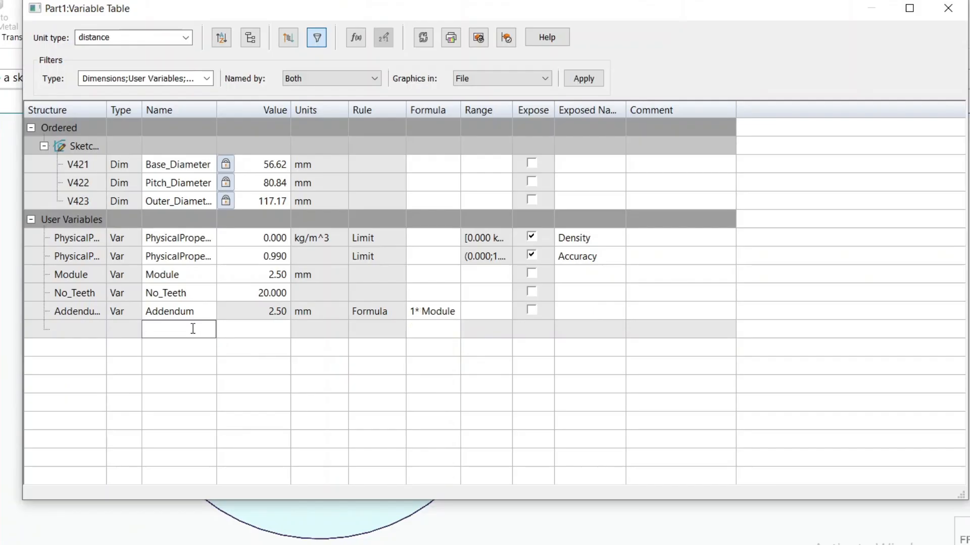
{"action": "type", "text": "De"}
{"action": "key", "text": "BackSpace"}
{"action": "type", "text": "eddendum"}
{"action": "left_click", "coordinate": [438, 329]}
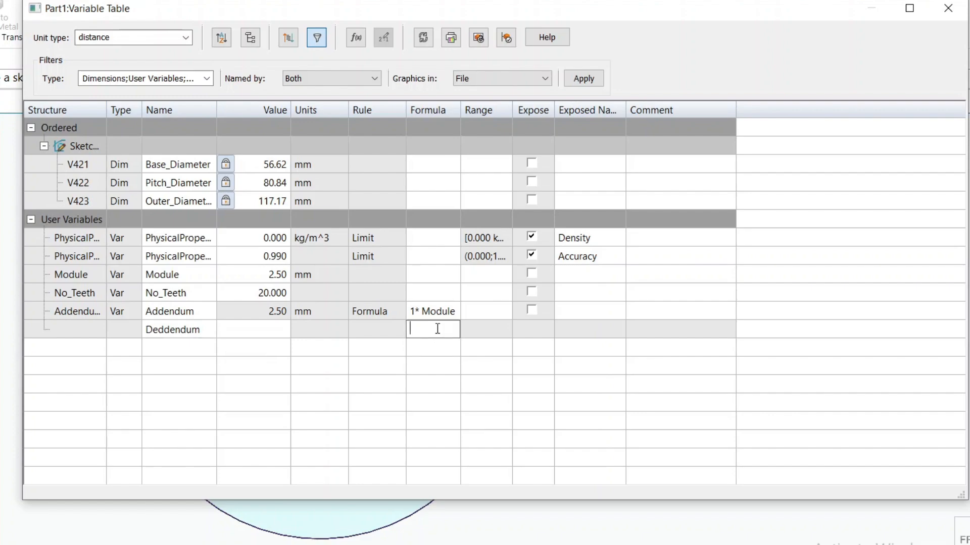
{"action": "type", "text": "1.25*Module"}
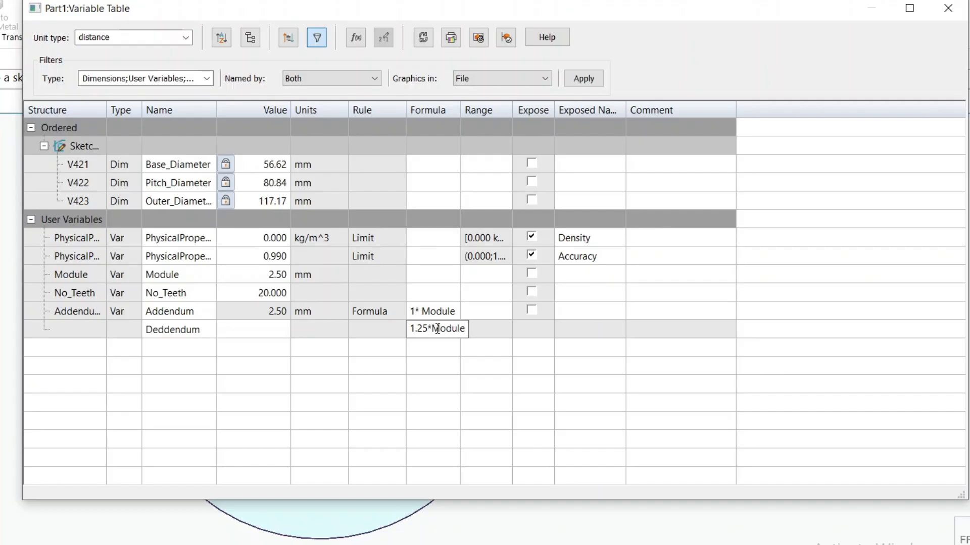
{"action": "left_click", "coordinate": [168, 349]}
Add a user variable named Presure_Angel with a value of 20 and the unit type angle
{"action": "left_click", "coordinate": [169, 349]}
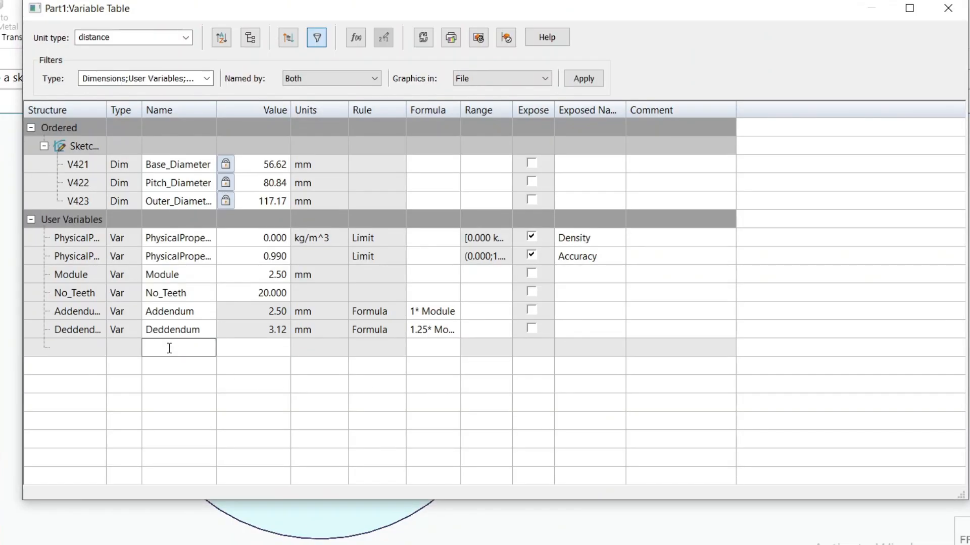
{"action": "type", "text": "Presure_Angekl"}
{"action": "key", "text": "BackSpace"}
{"action": "key", "text": "BackSpace"}
{"action": "type", "text": "l"}
{"action": "left_click", "coordinate": [269, 351]}
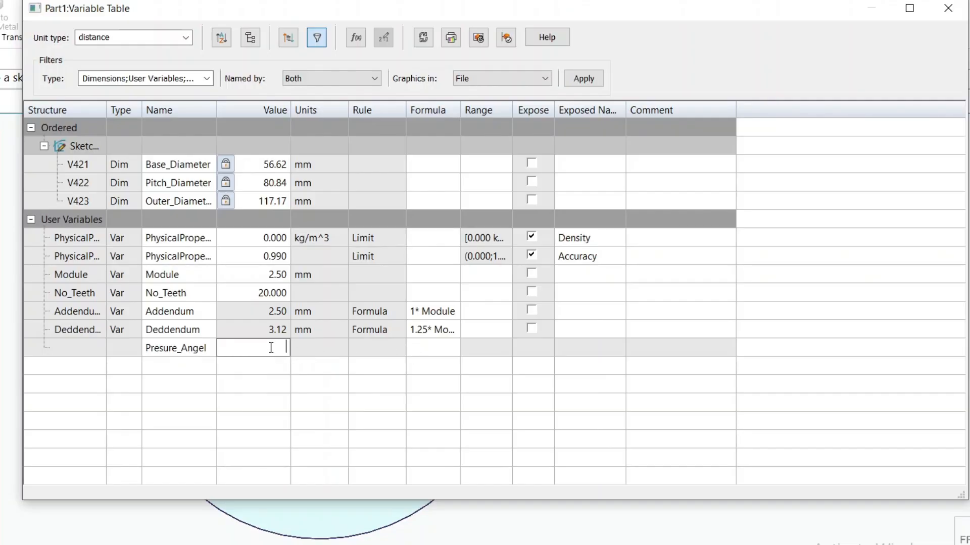
{"action": "type", "text": "20"}
{"action": "left_click", "coordinate": [185, 37]}
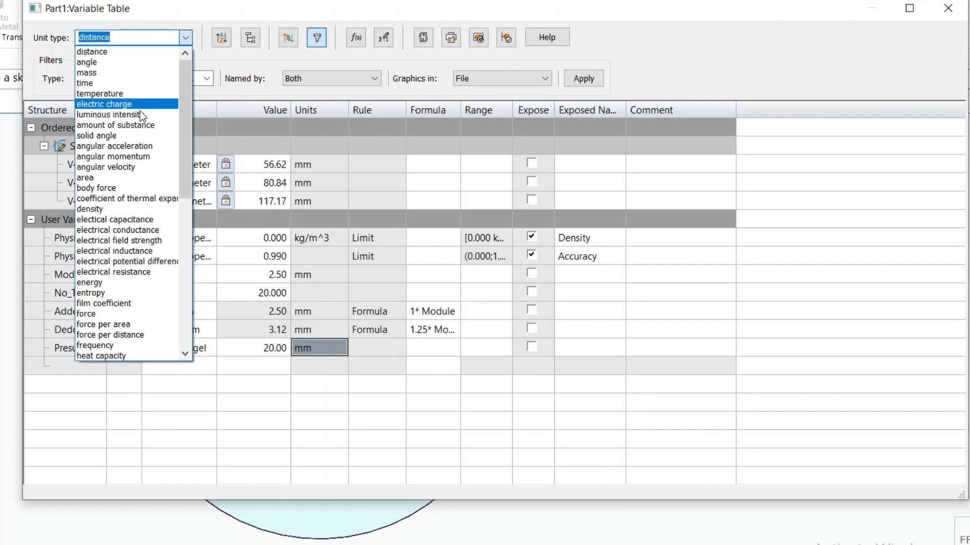
{"action": "left_click", "coordinate": [117, 60]}
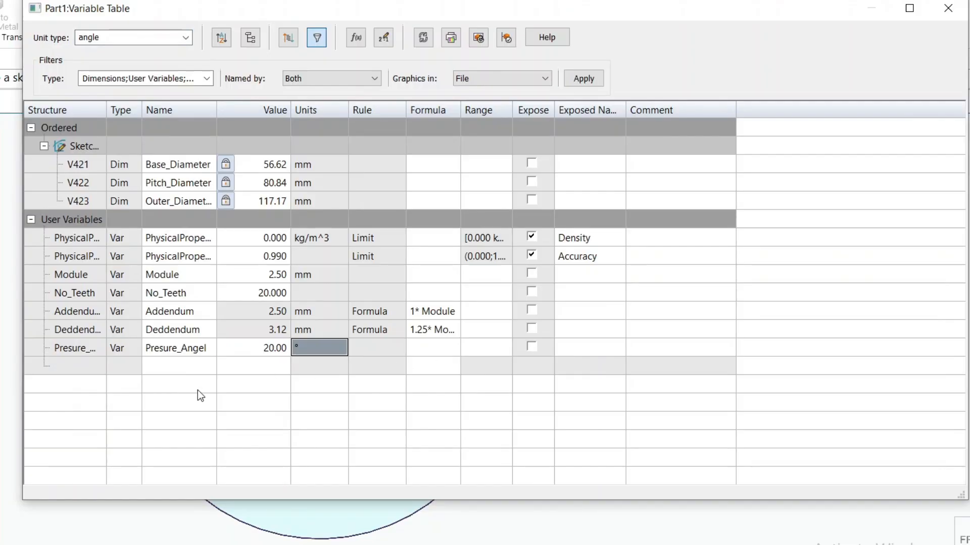
Name a new user variable Pitch_Angel in the next empty row of the Variable Table
{"action": "left_click", "coordinate": [164, 362]}
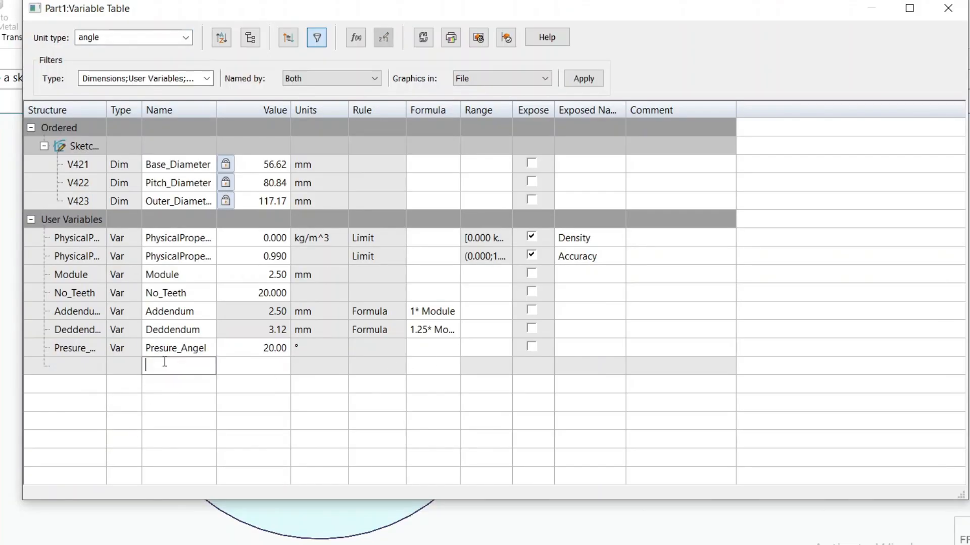
{"action": "type", "text": "Pitch_ANG"}
{"action": "key", "text": "BackSpace"}
{"action": "key", "text": "BackSpace"}
{"action": "key", "text": "BackSpace"}
{"action": "type", "text": "Angel"}
Set the formula of the Pitch_Angel variable to 360/No_Teeth
{"action": "left_click", "coordinate": [413, 366]}
{"action": "type", "text": "360/"}
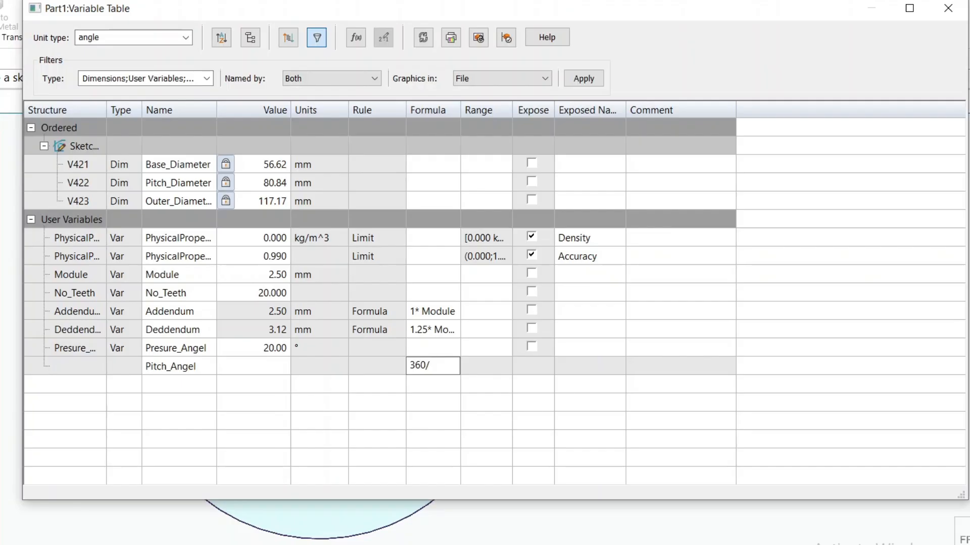
{"action": "type", "text": "No_TEETH"}
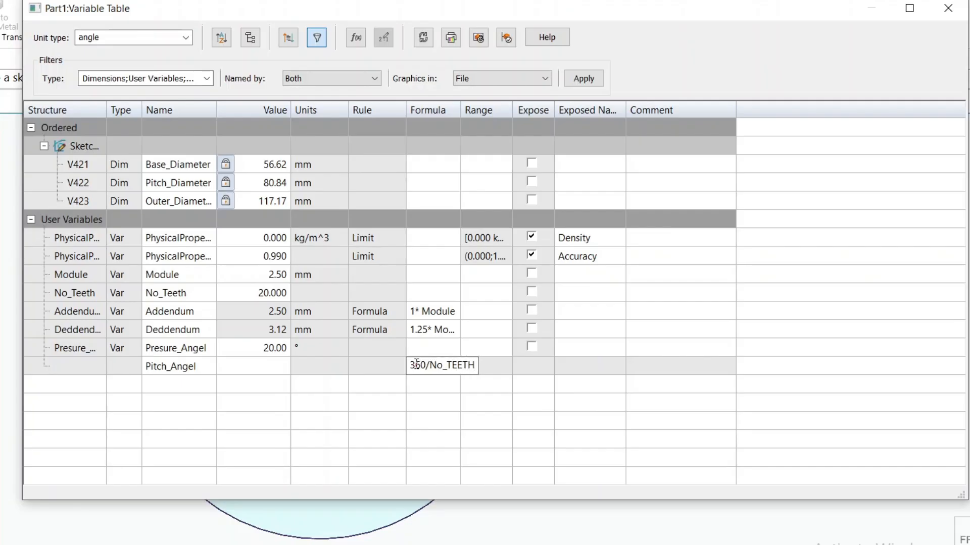
{"action": "key", "text": "BackSpace"}
{"action": "key", "text": "BackSpace"}
{"action": "key", "text": "BackSpace"}
{"action": "key", "text": "BackSpace"}
{"action": "key", "text": "BackSpace"}
{"action": "type", "text": "Teeth"}
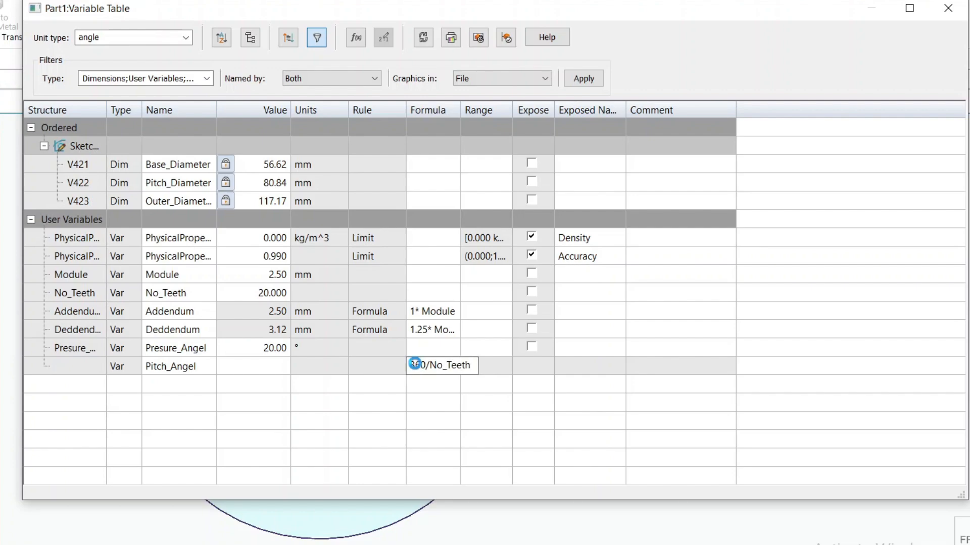
{"action": "key", "text": "Return"}
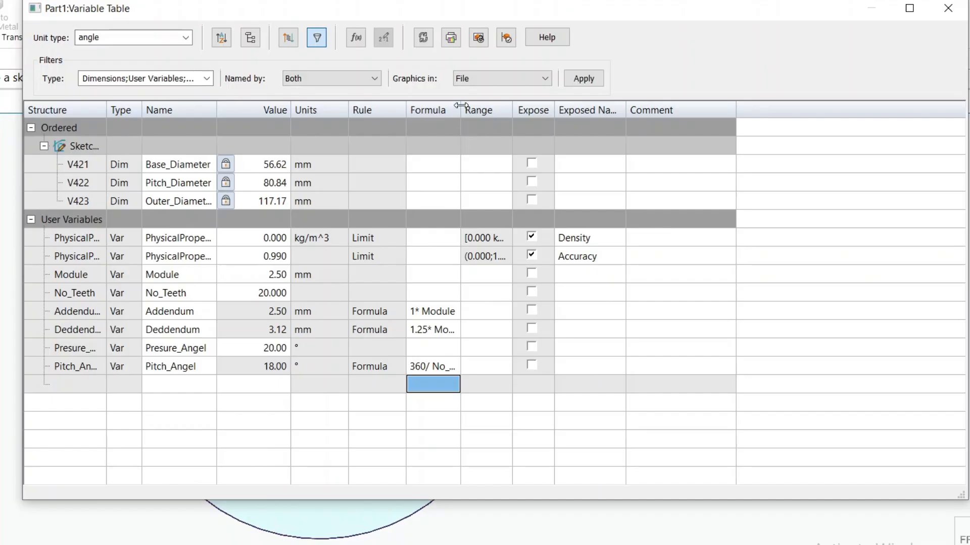
Widen the Formula column to fit the full formulas and narrow the Variable Table window to uncover the sketched circles
{"action": "left_click_drag", "start_coordinate": [460, 109], "coordinate": [493, 108]}
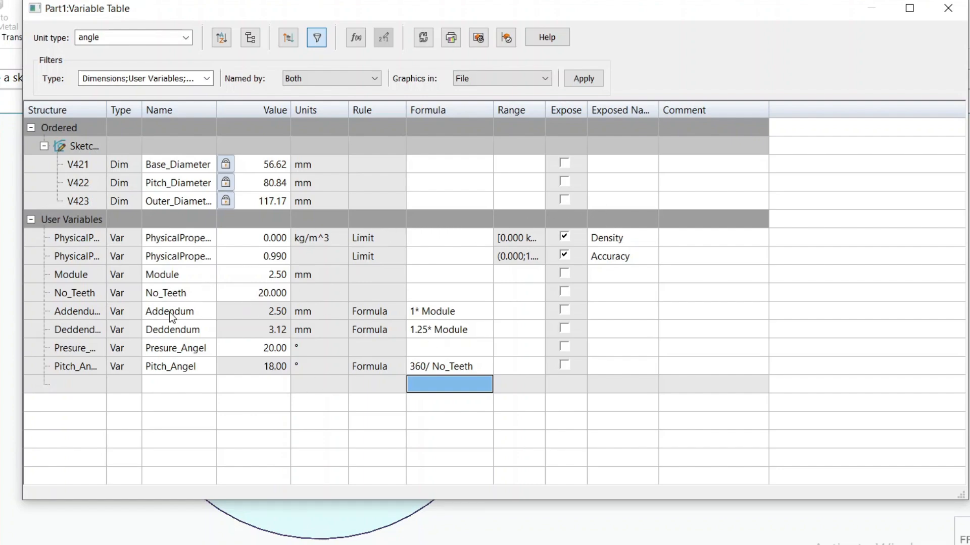
{"action": "left_click", "coordinate": [909, 8]}
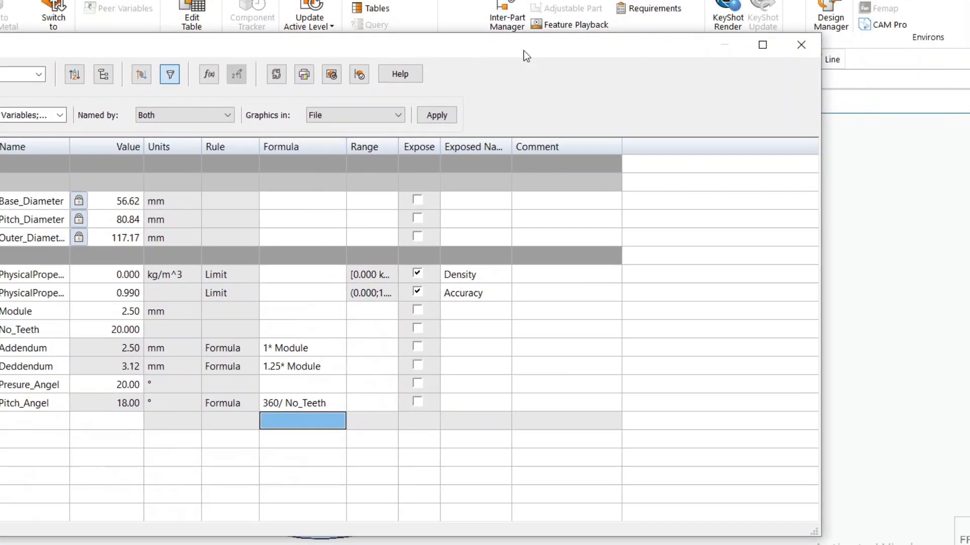
{"action": "left_click_drag", "start_coordinate": [523, 50], "coordinate": [535, 50]}
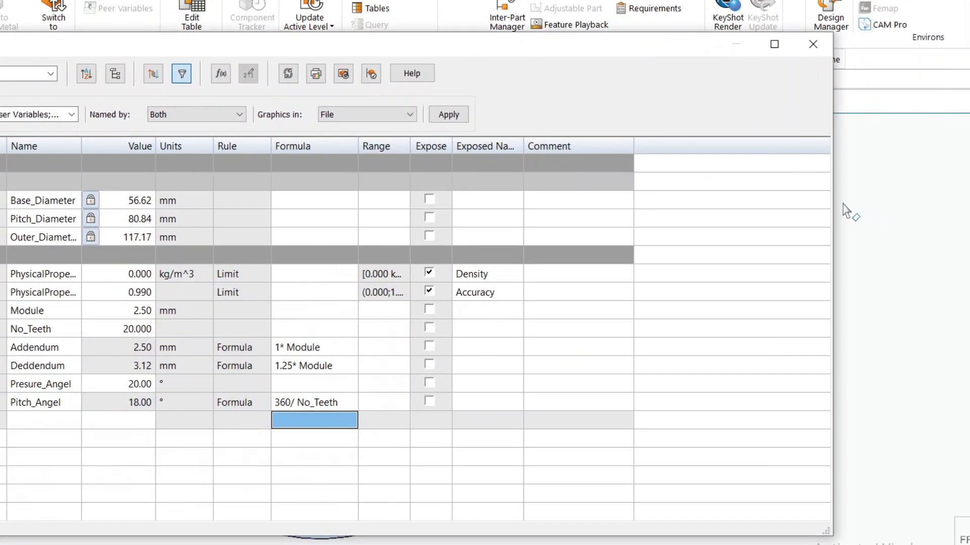
{"action": "left_click_drag", "start_coordinate": [834, 199], "coordinate": [633, 201]}
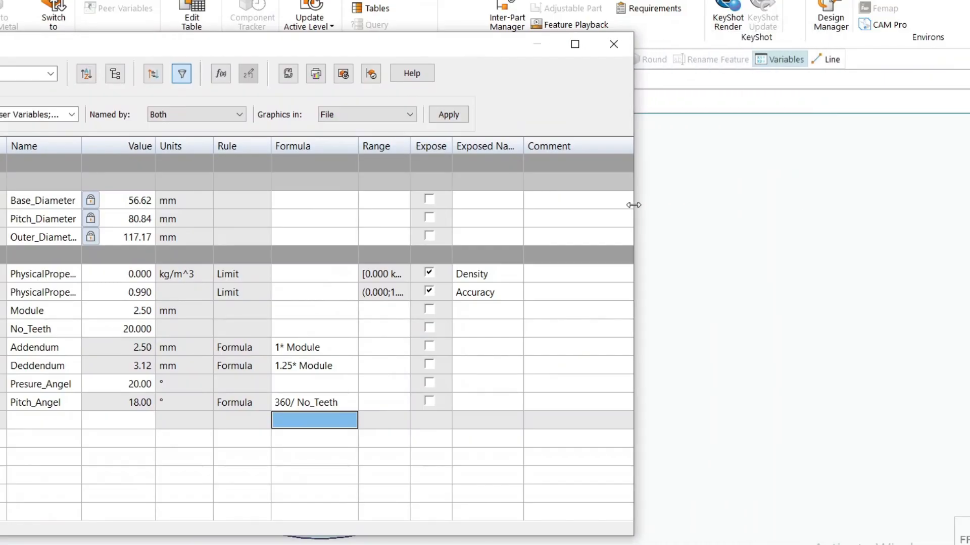
{"action": "left_click", "coordinate": [743, 350]}
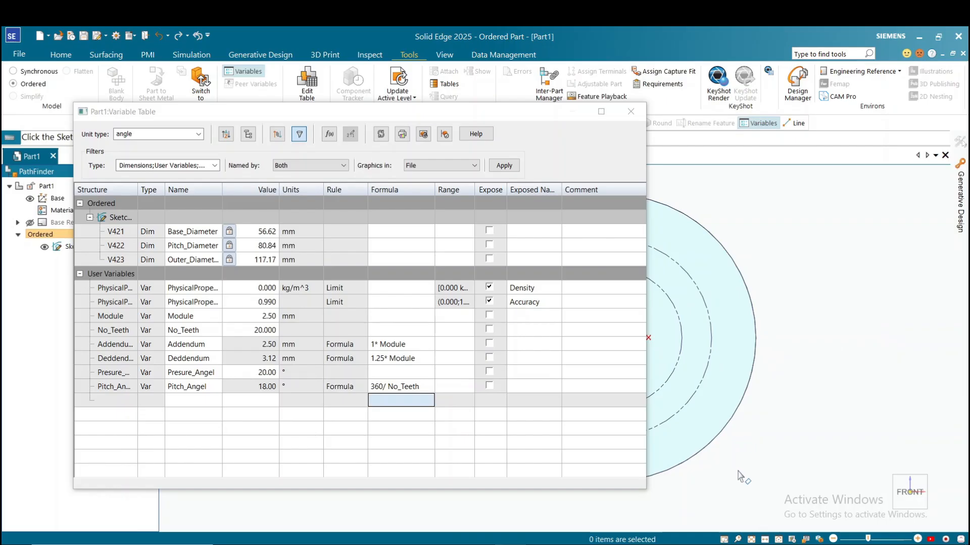
{"action": "scroll", "coordinate": [759, 518], "scroll_direction": "up", "scroll_amount": 3}
{"action": "scroll", "coordinate": [870, 453], "scroll_direction": "down", "scroll_amount": 4}
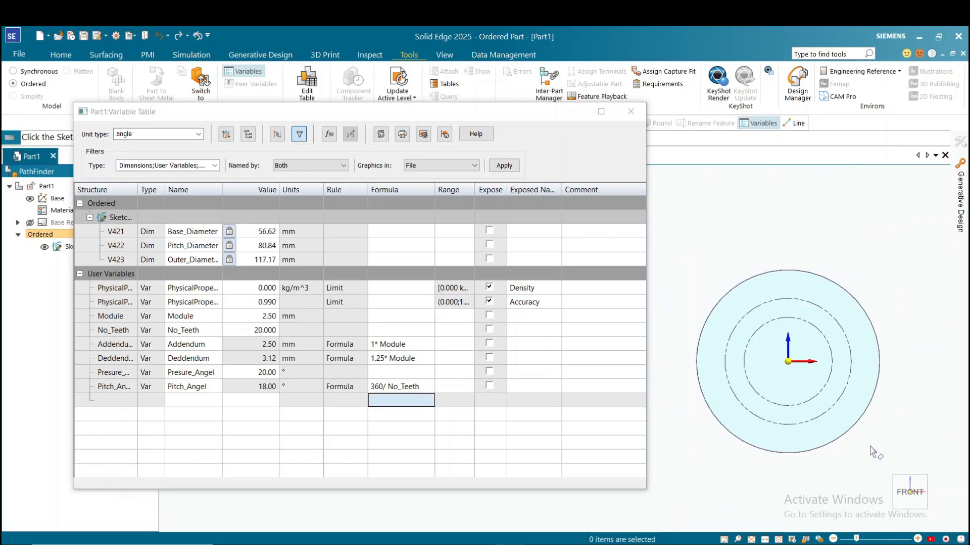
Open the circle sketch for editing and arrange the Variable Table beside the three diameter dimensions
{"action": "right_click", "coordinate": [58, 247]}
{"action": "left_click", "coordinate": [90, 216]}
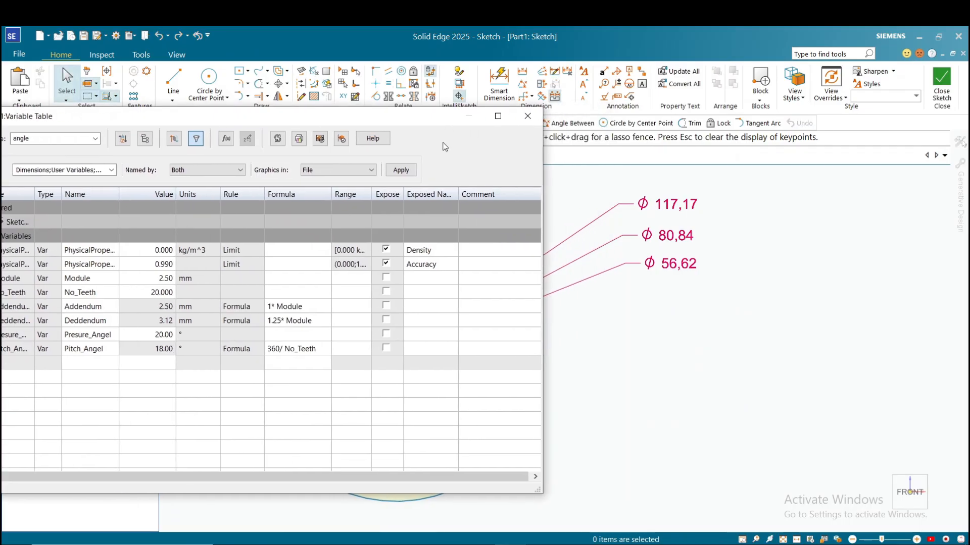
{"action": "scroll", "coordinate": [646, 373], "scroll_direction": "down", "scroll_amount": 6}
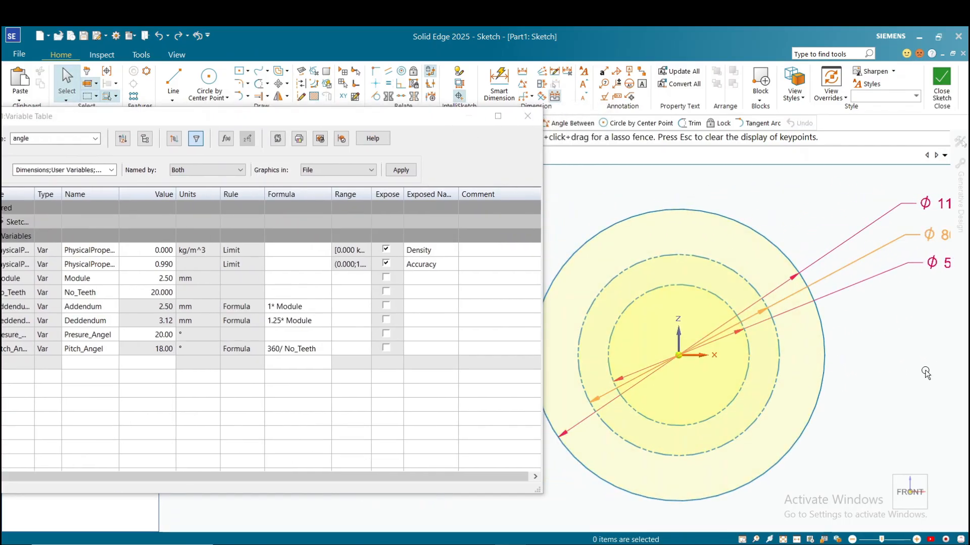
{"action": "scroll", "coordinate": [853, 306], "scroll_direction": "up", "scroll_amount": 4}
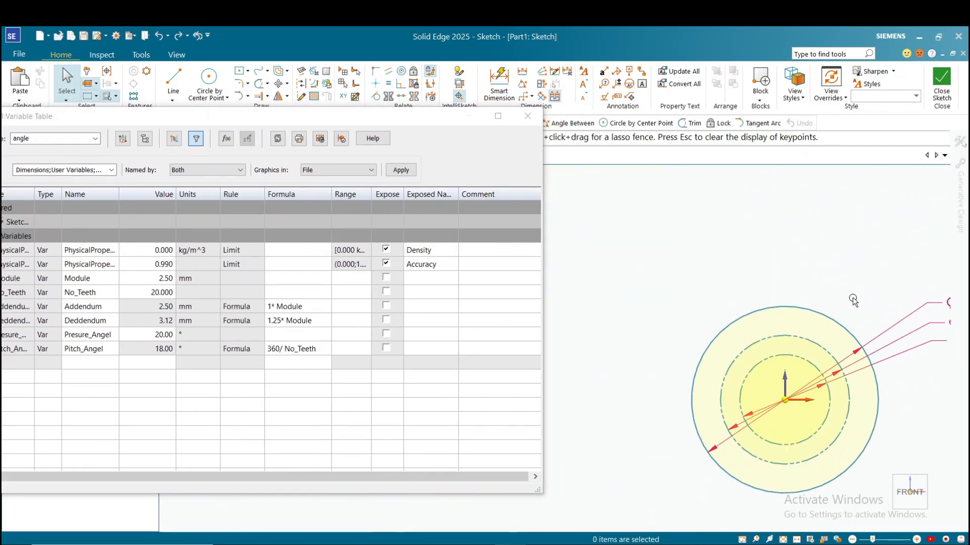
{"action": "middle_click_drag", "start_coordinate": [849, 287], "coordinate": [726, 238], "text": "shift"}
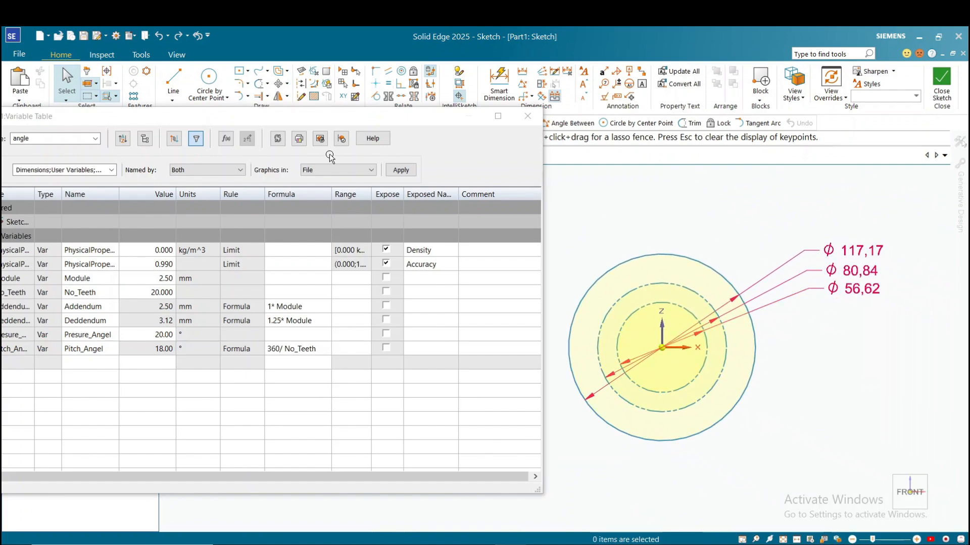
{"action": "left_click_drag", "start_coordinate": [284, 112], "coordinate": [328, 112]}
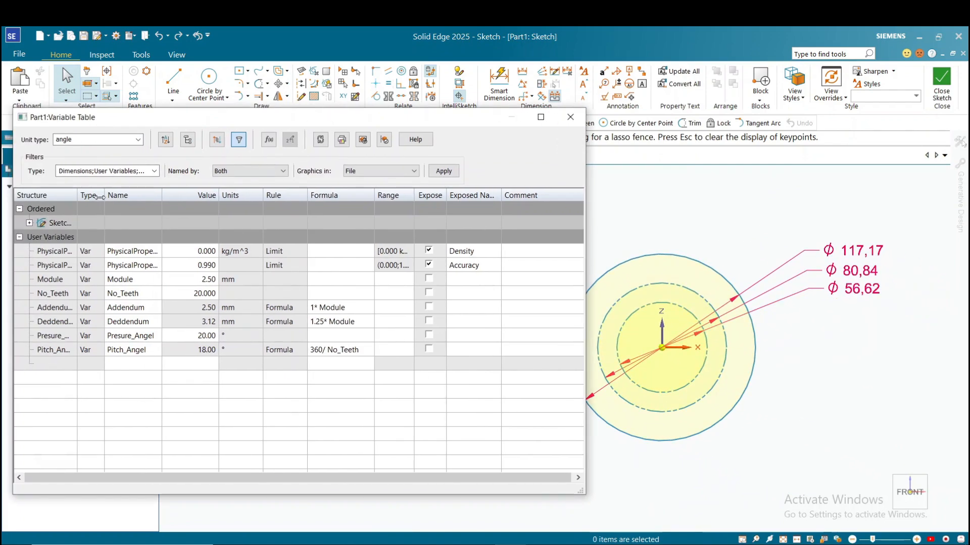
Expand the sketch's dimension variables and set the Base_Diameter formula to Pitch_Diameter-2*Deddendum
{"action": "left_click", "coordinate": [30, 222]}
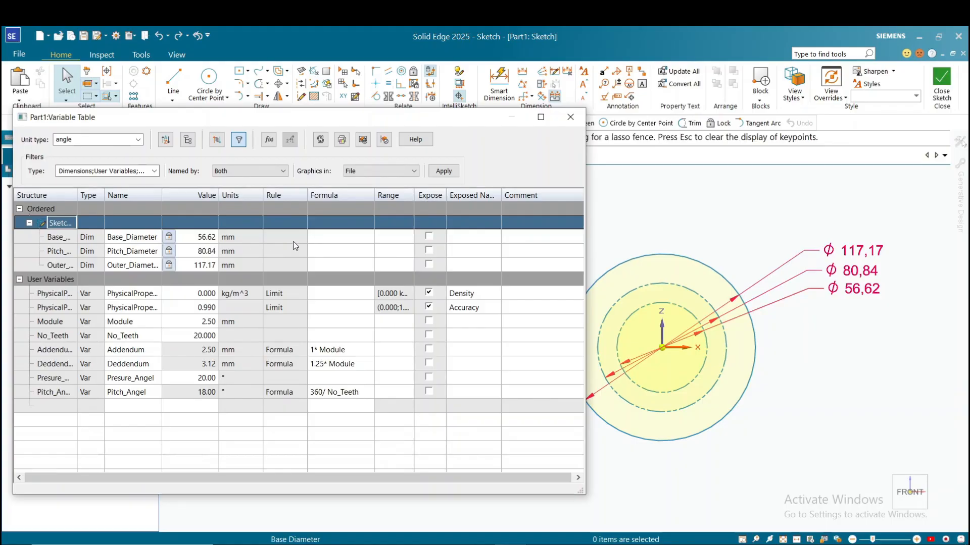
{"action": "left_click", "coordinate": [332, 236]}
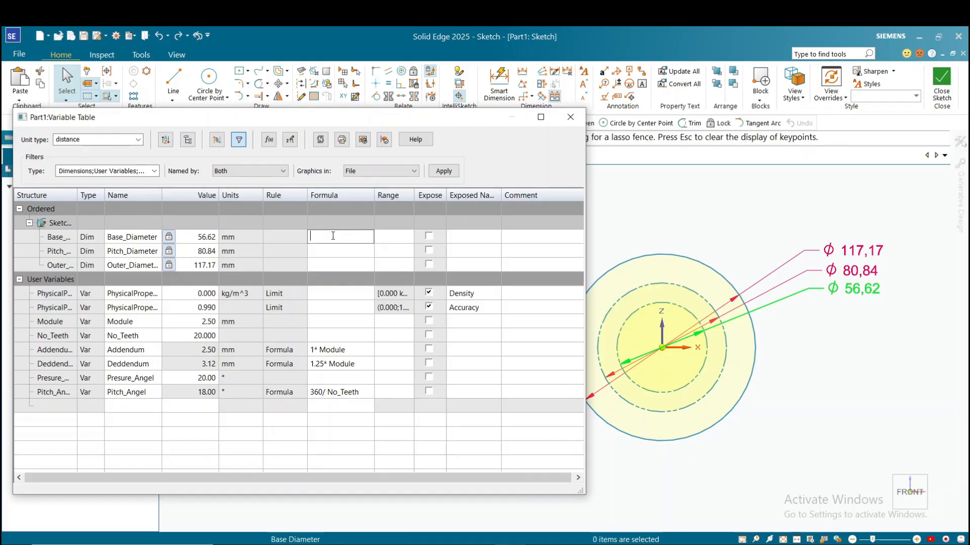
{"action": "type", "text": "Pitch_Diameter-2*Dedendum"}
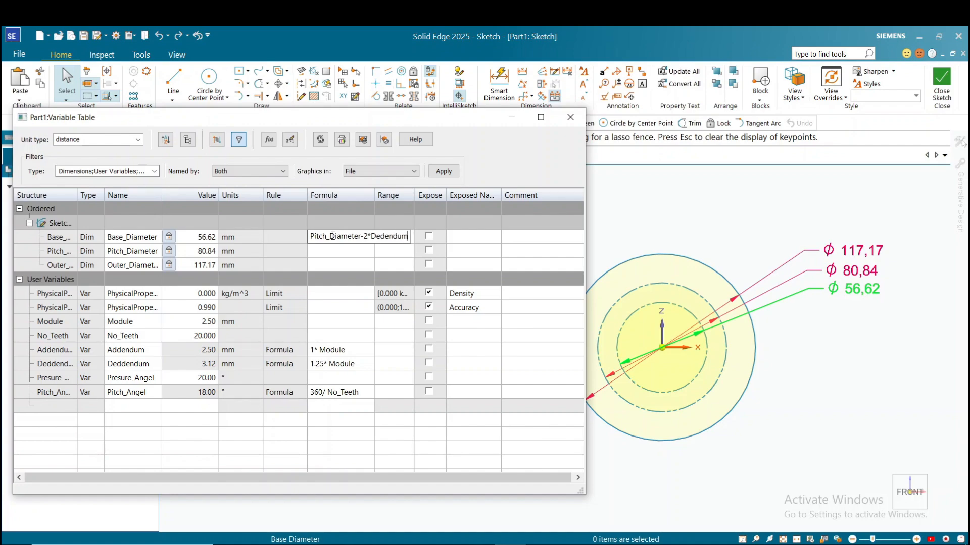
{"action": "key", "text": "Left"}
{"action": "type", "text": "d"}
{"action": "key", "text": "Return"}
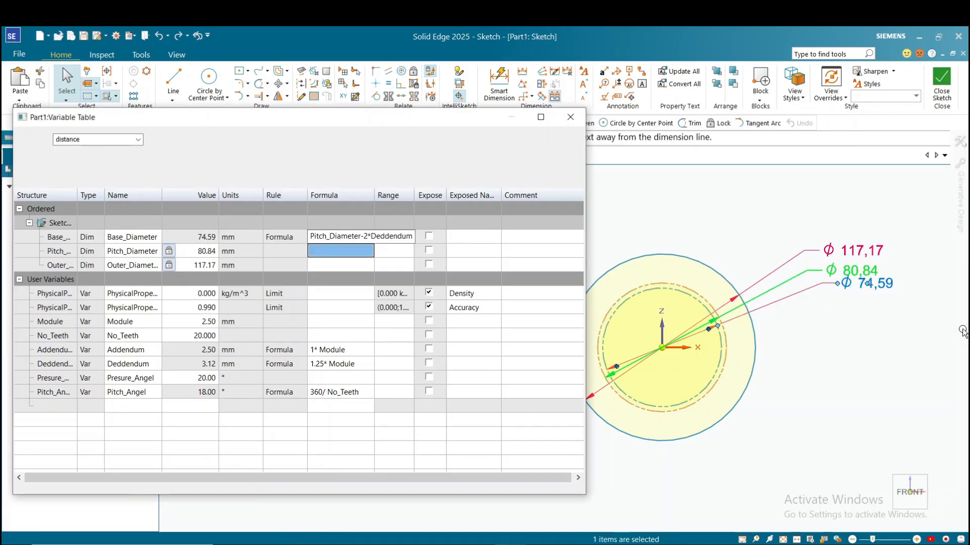
Set the formula of the Pitch_Diameter dimension to Module*No_Teeth
{"action": "left_click", "coordinate": [320, 252]}
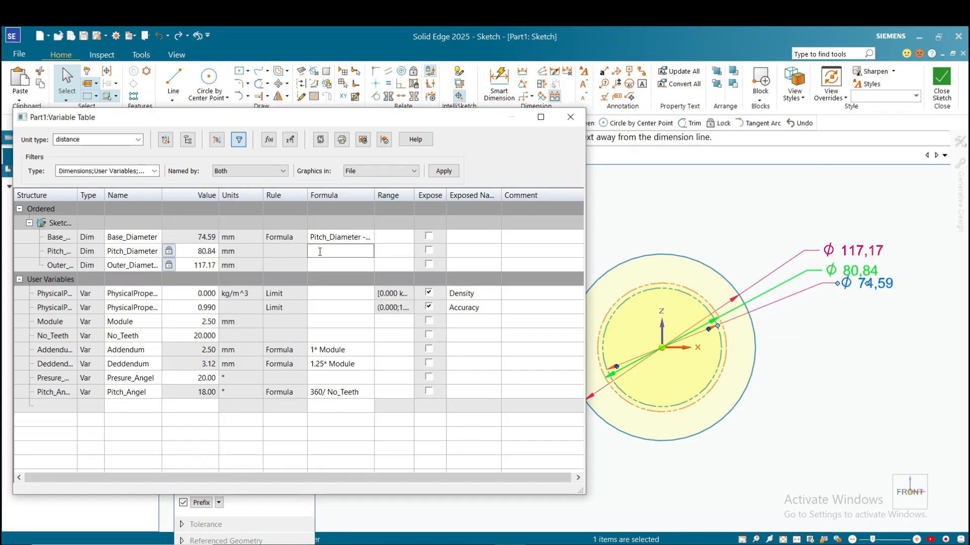
{"action": "type", "text": "Module*No_Teeth"}
{"action": "left_click", "coordinate": [321, 266]}
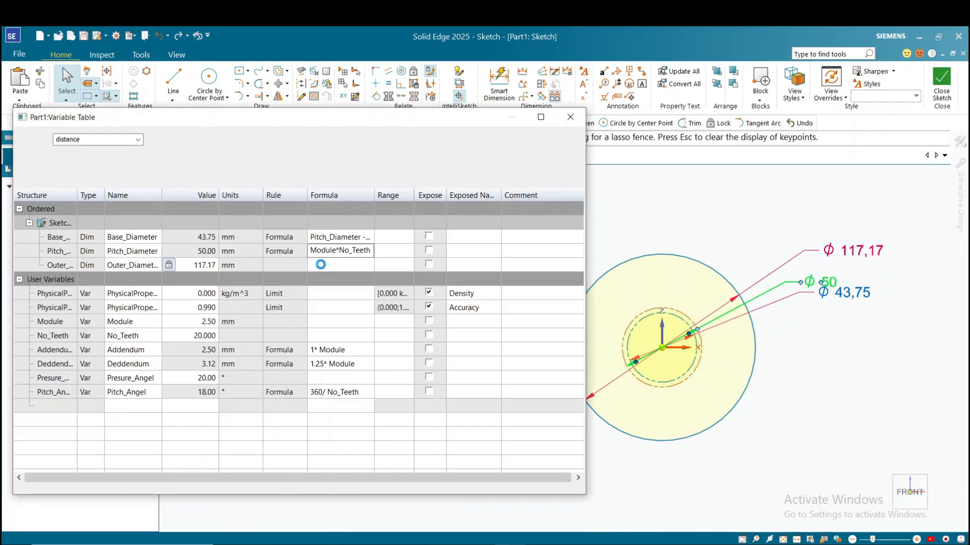
Set the formula of the Outer_Diameter dimension to Pitch_Diameter+2*Addendum
{"action": "left_click", "coordinate": [324, 266]}
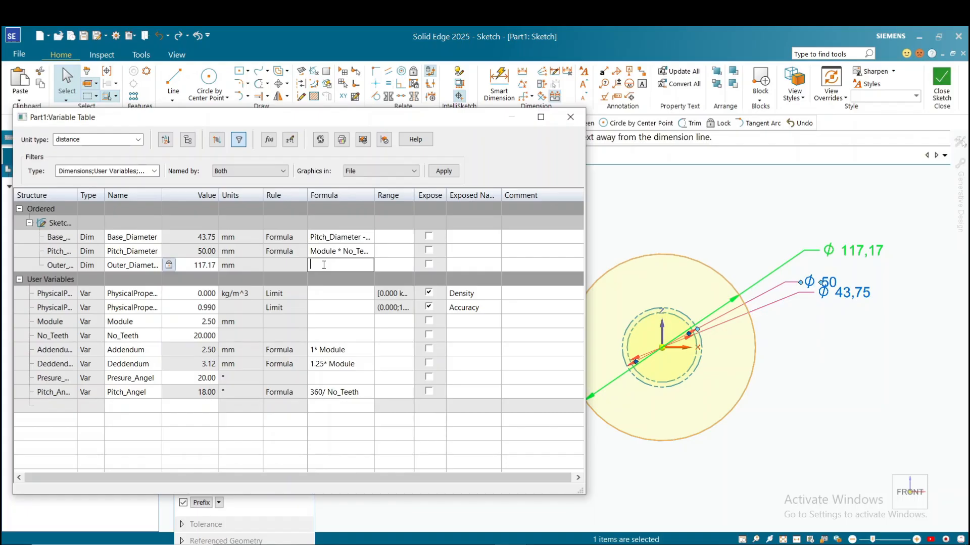
{"action": "type", "text": "Pitch_Diameter+2*Add"}
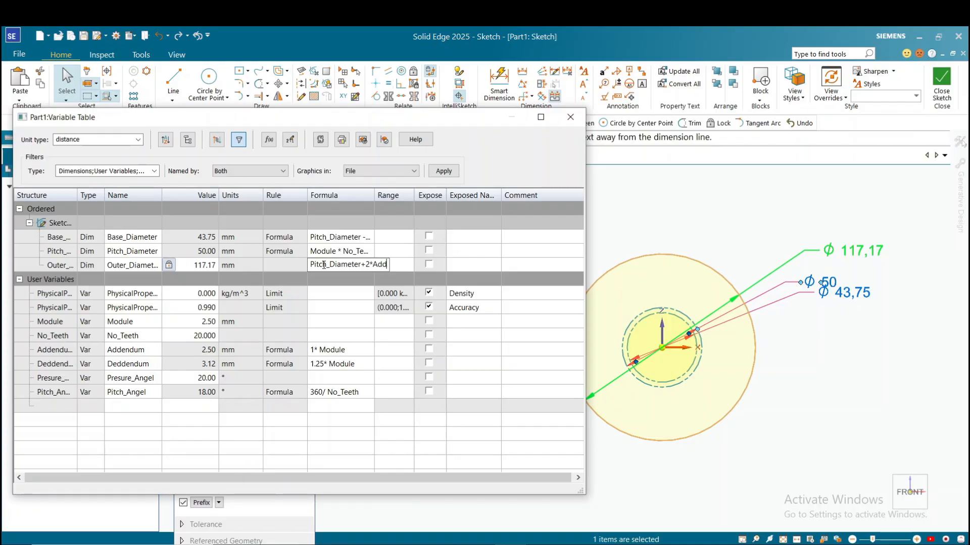
{"action": "type", "text": "w"}
{"action": "key", "text": "BackSpace"}
{"action": "type", "text": "em"}
{"action": "type", "text": "dum"}
{"action": "key", "text": "Return"}
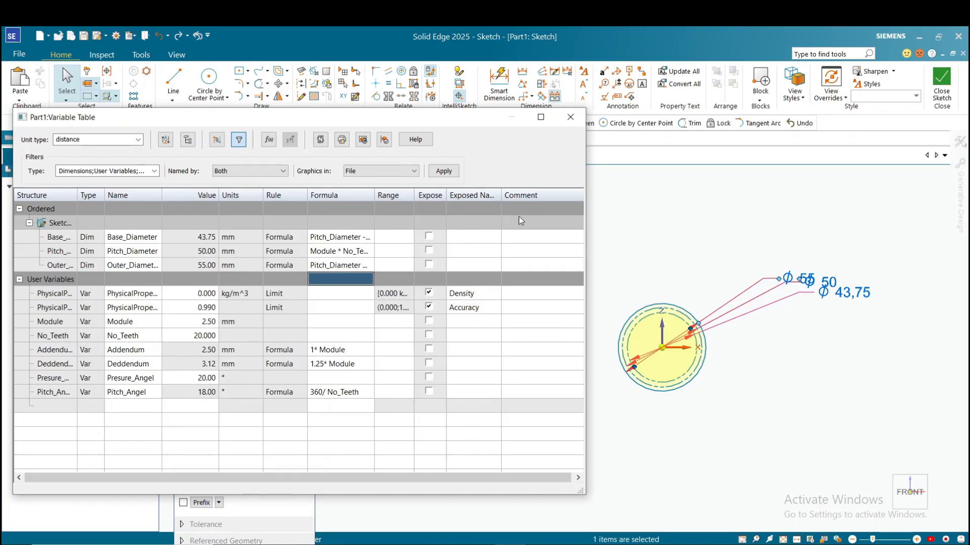
Close the Variable Table, then close and finish the sketch with the three gear circles
{"action": "left_click", "coordinate": [570, 117]}
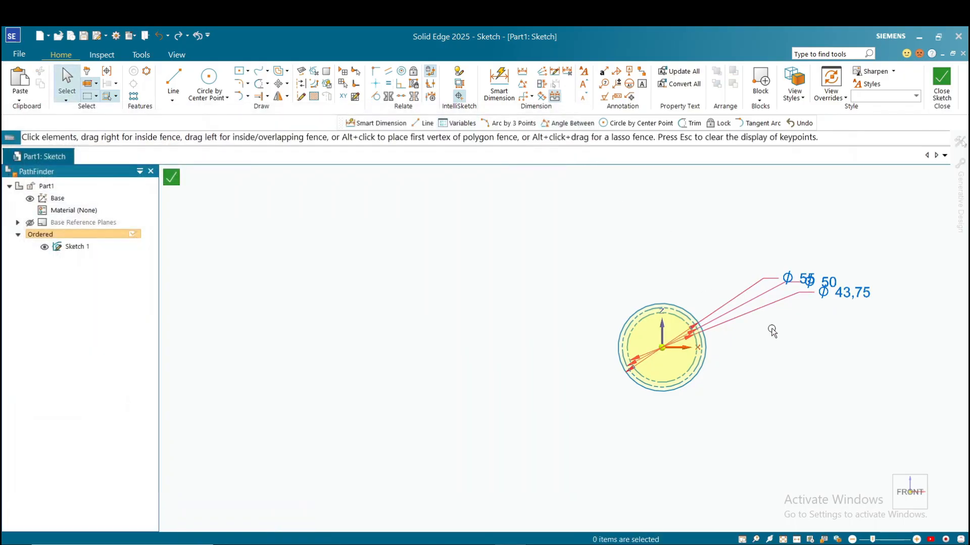
{"action": "left_click", "coordinate": [885, 521]}
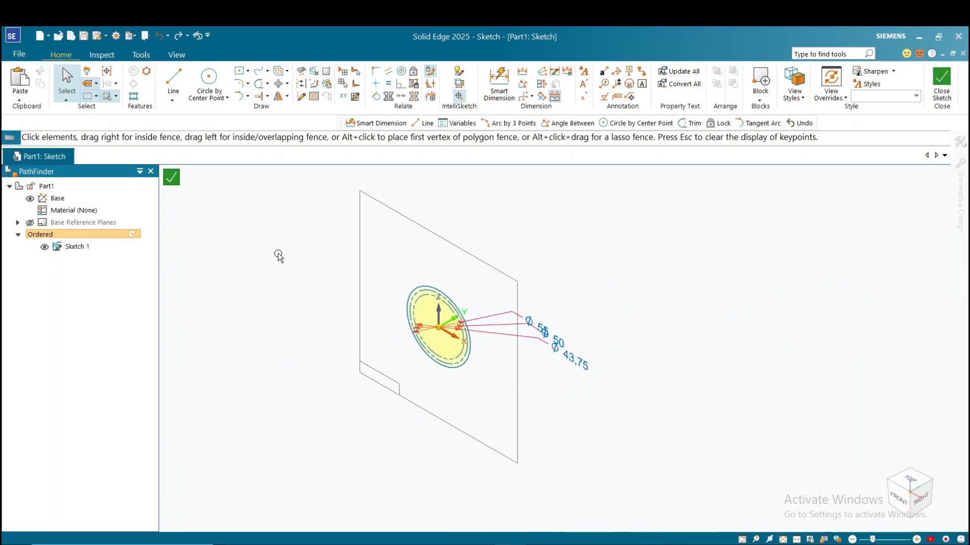
{"action": "left_click", "coordinate": [165, 178]}
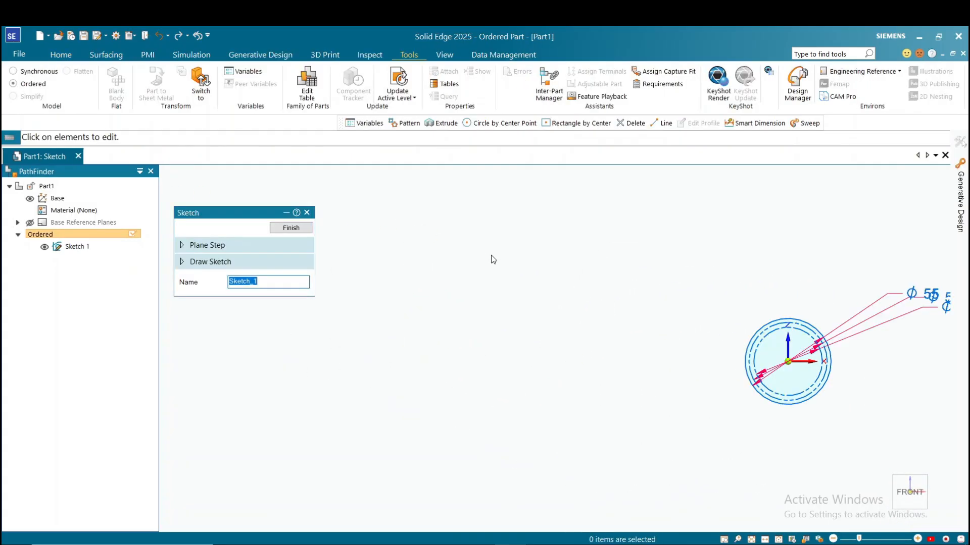
{"action": "left_click", "coordinate": [291, 228]}
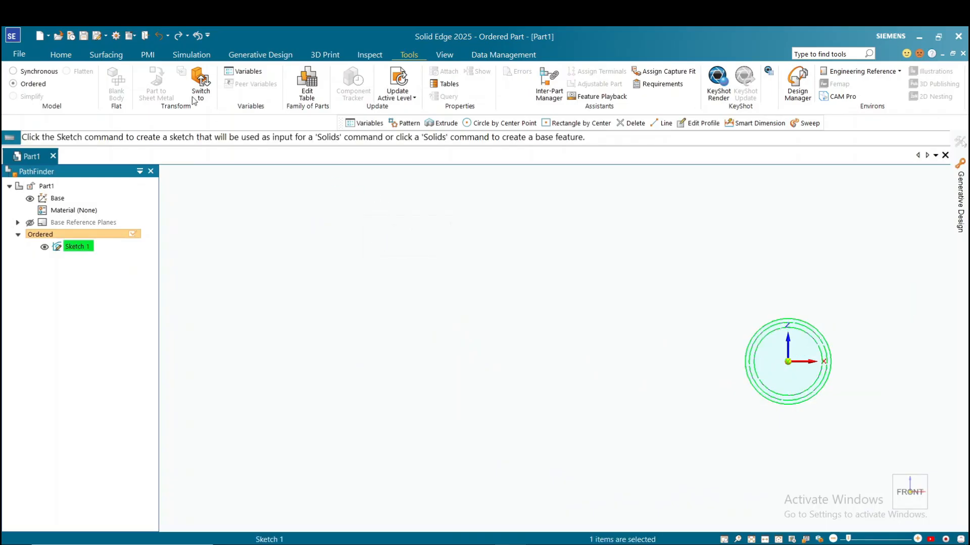
Extrude the outermost circle of the sketch to one side as a solid disc and finish the Extrude command
{"action": "left_click", "coordinate": [60, 54]}
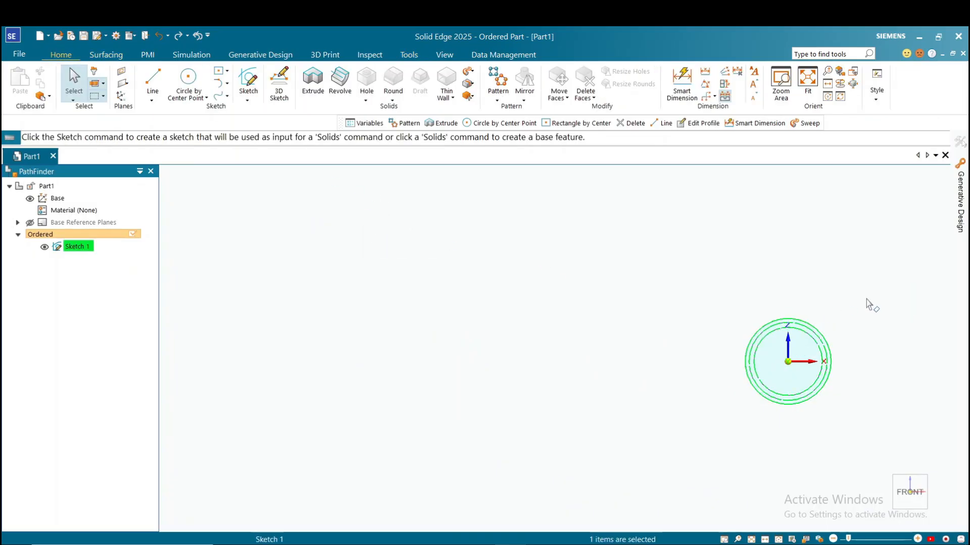
{"action": "mouse_move", "coordinate": [871, 306]}
{"action": "middle_mouse_down", "text": "shift"}
{"action": "mouse_move", "coordinate": [734, 283]}
{"action": "mouse_move", "coordinate": [533, 271]}
{"action": "middle_mouse_up", "text": "shift"}
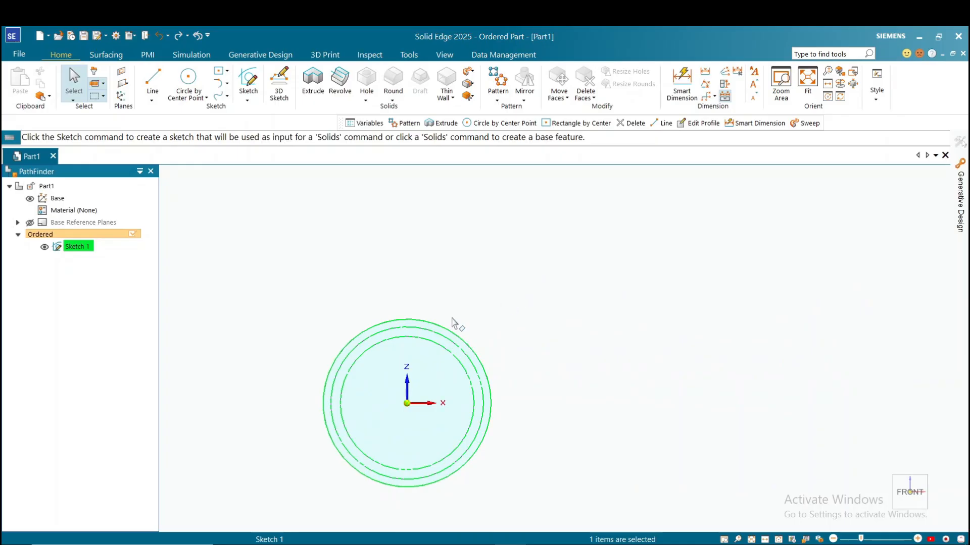
{"action": "left_click", "coordinate": [313, 70]}
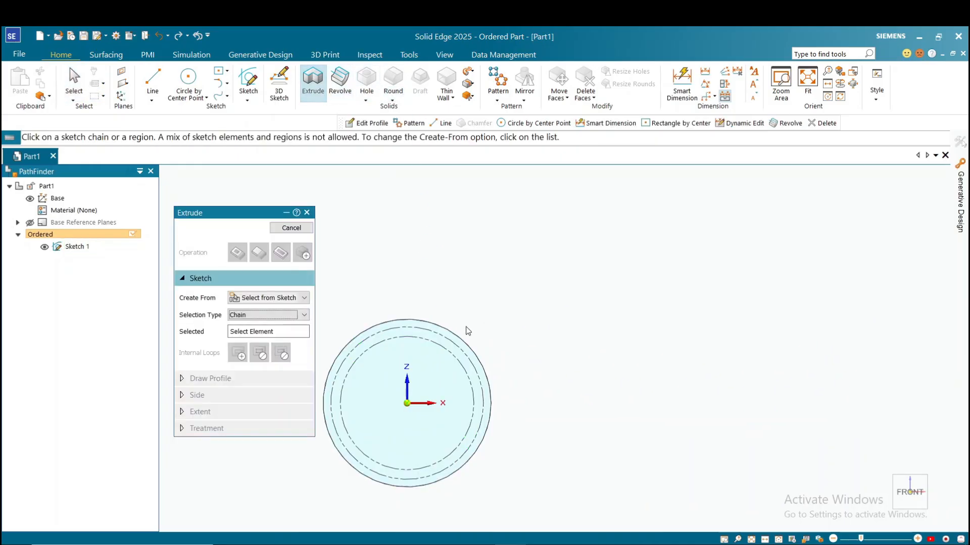
{"action": "left_click", "coordinate": [433, 362]}
{"action": "right_click", "coordinate": [371, 348]}
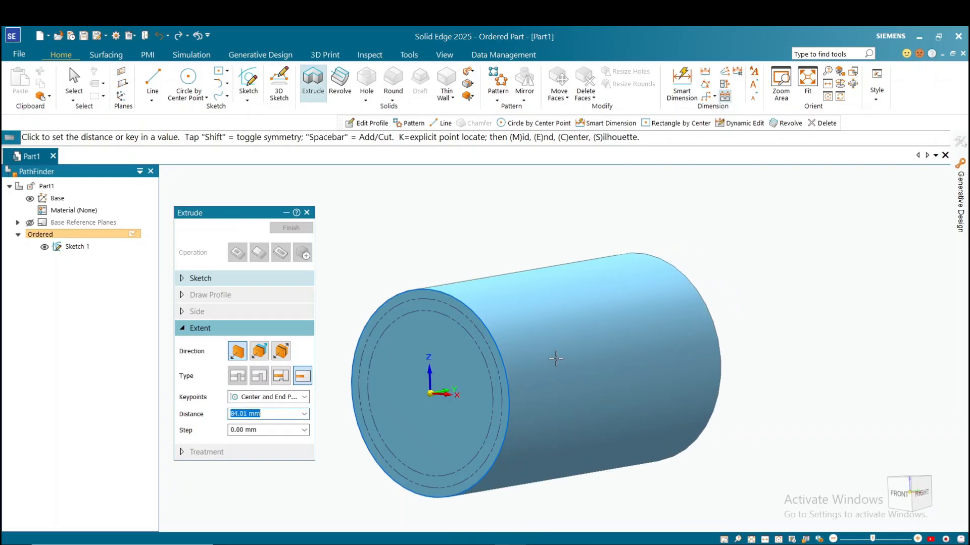
{"action": "left_click", "coordinate": [413, 407]}
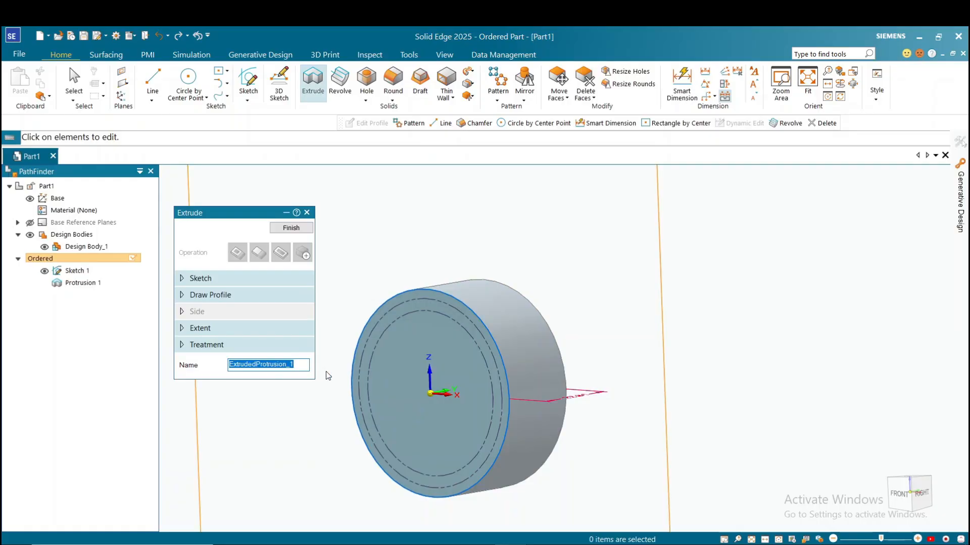
{"action": "left_click", "coordinate": [296, 231]}
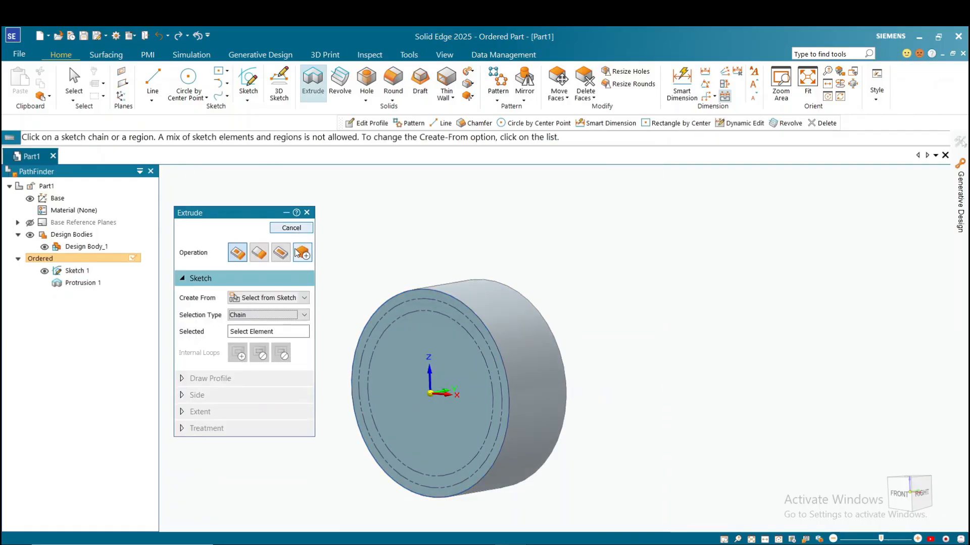
{"action": "left_click", "coordinate": [306, 212]}
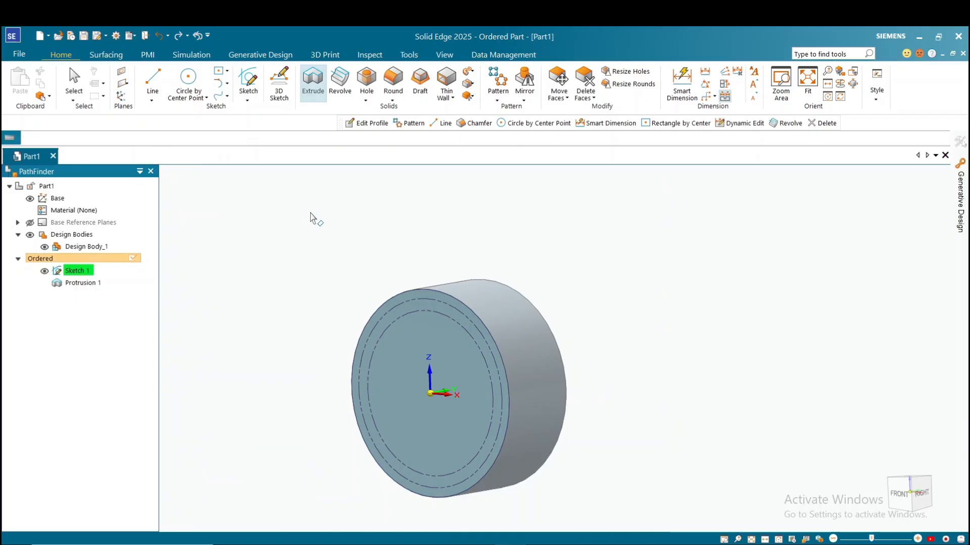
Start a Line sketch on a coincident plane using the front face of the extruded disc
{"action": "scroll", "coordinate": [282, 254], "scroll_direction": "up", "scroll_amount": 2}
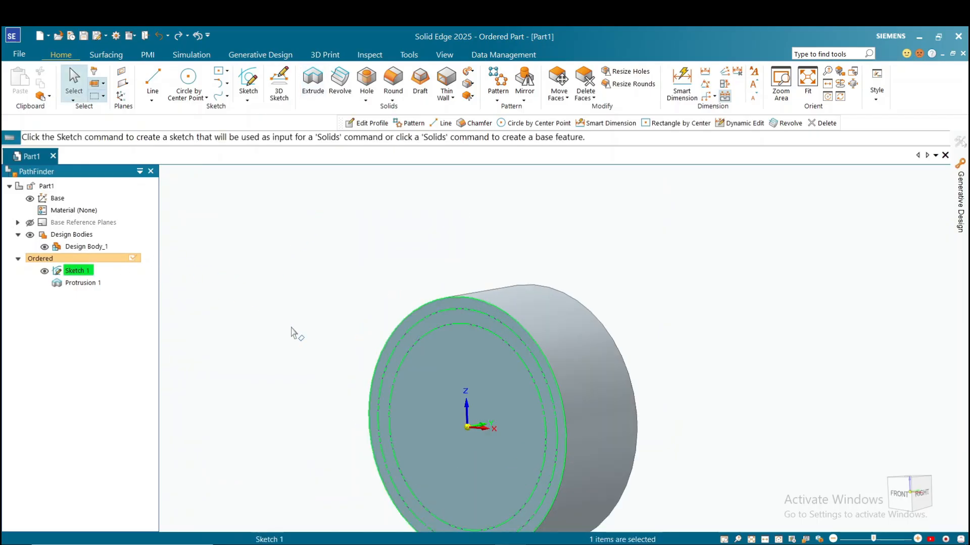
{"action": "left_click", "coordinate": [160, 81]}
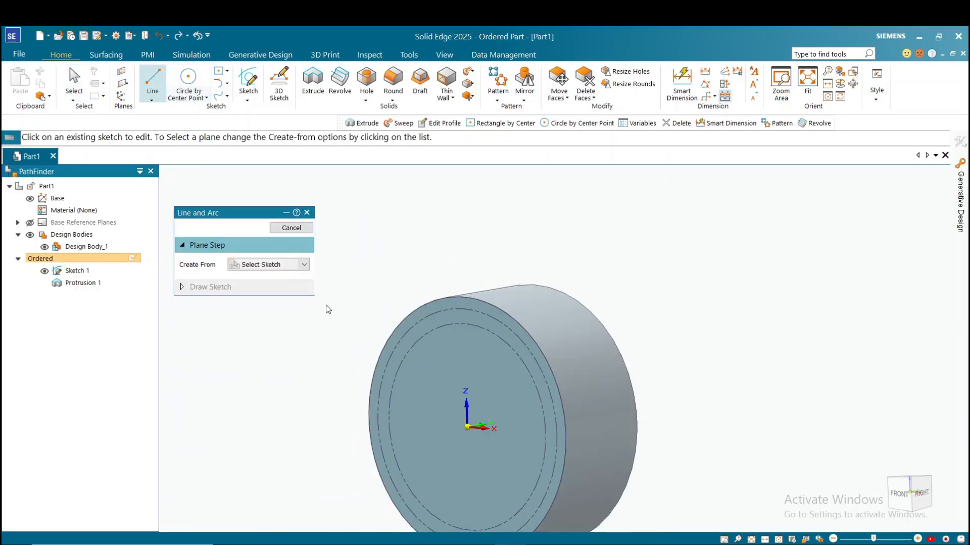
{"action": "left_click", "coordinate": [304, 265]}
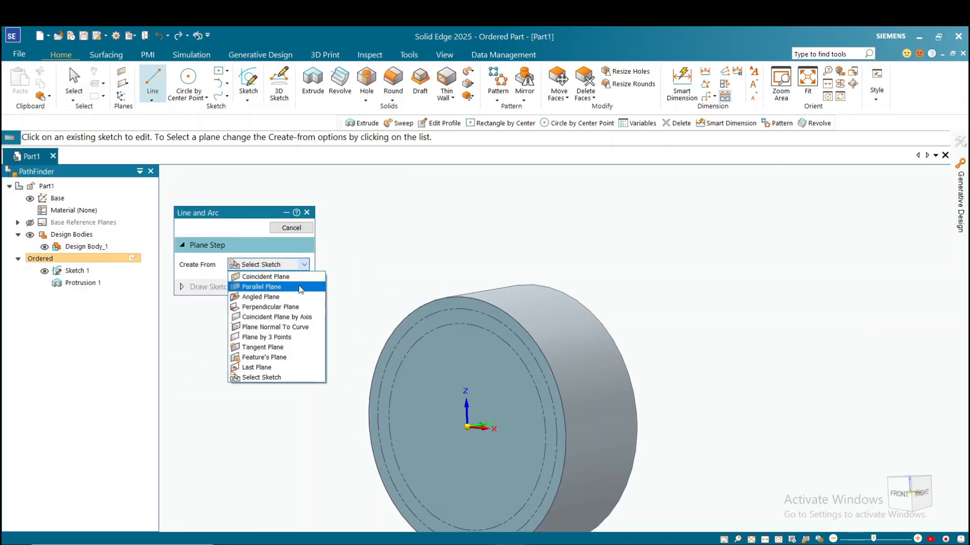
{"action": "left_click", "coordinate": [298, 281]}
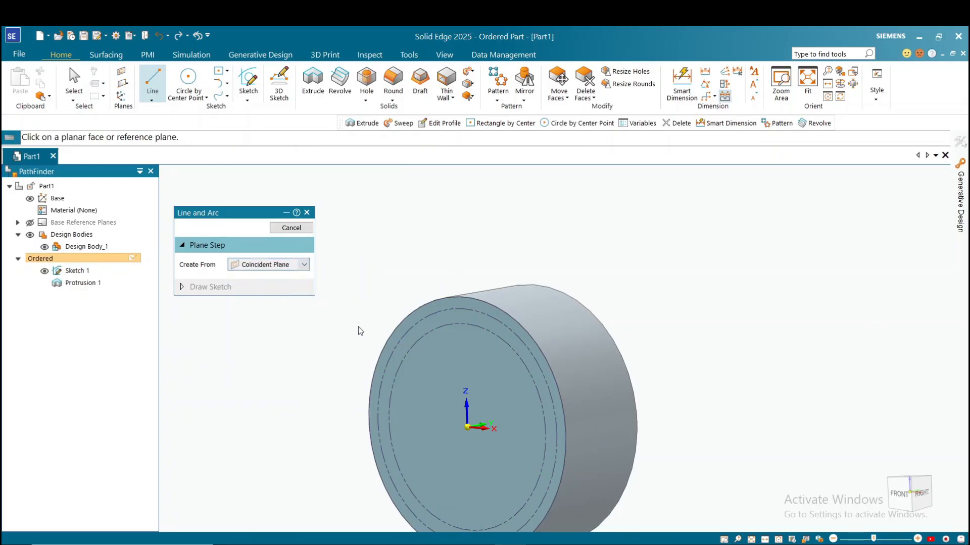
{"action": "left_click", "coordinate": [513, 396]}
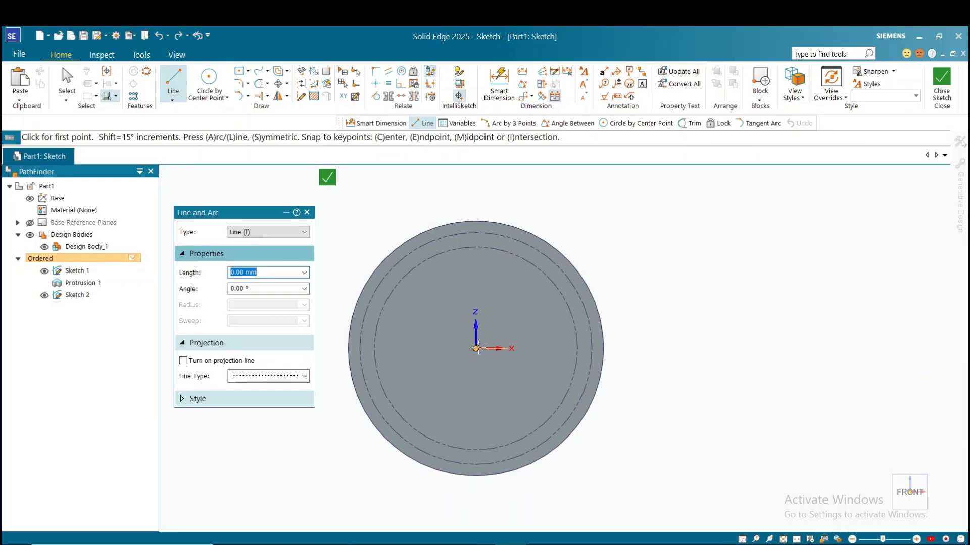
Draw a vertical line from the disc centre upward to a point beyond the outer circle
{"action": "left_click", "coordinate": [476, 349]}
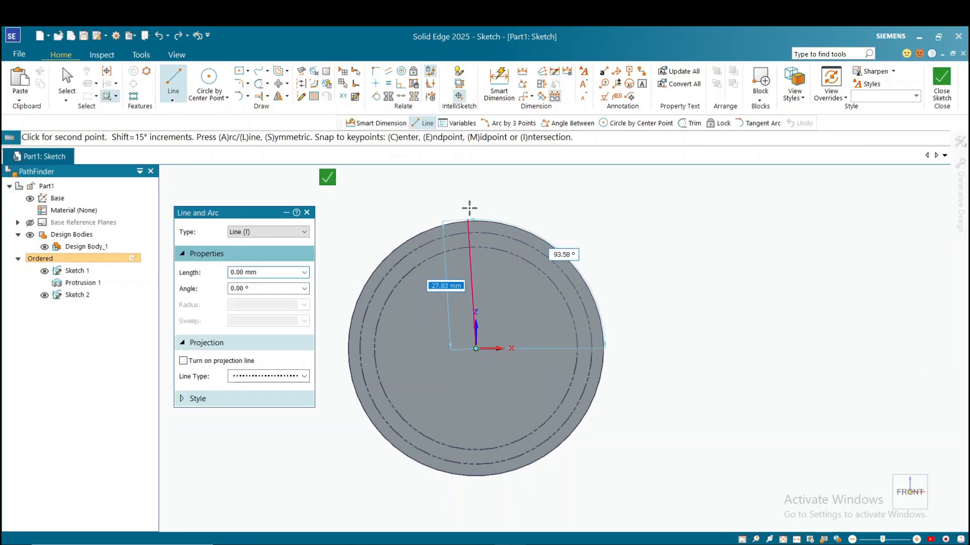
{"action": "left_click", "coordinate": [476, 177]}
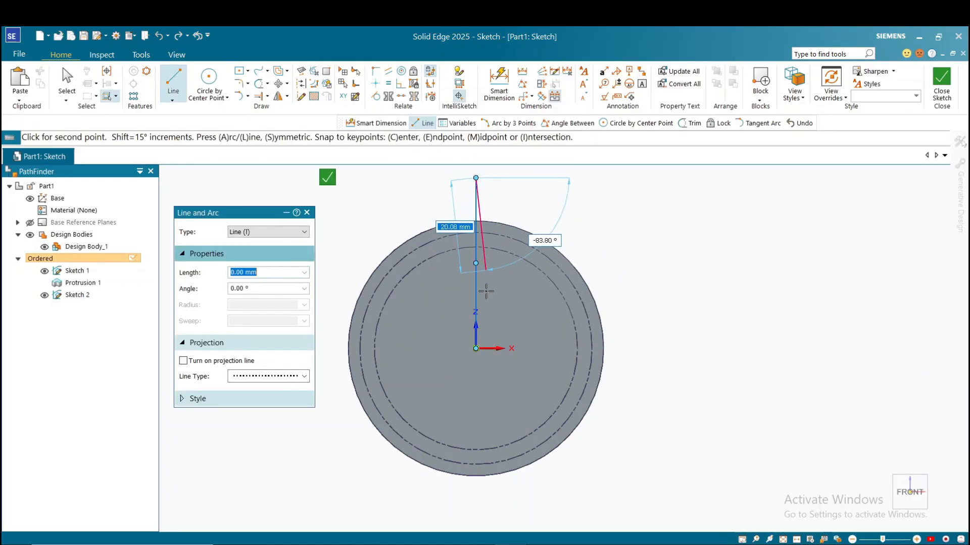
{"action": "left_click", "coordinate": [475, 348]}
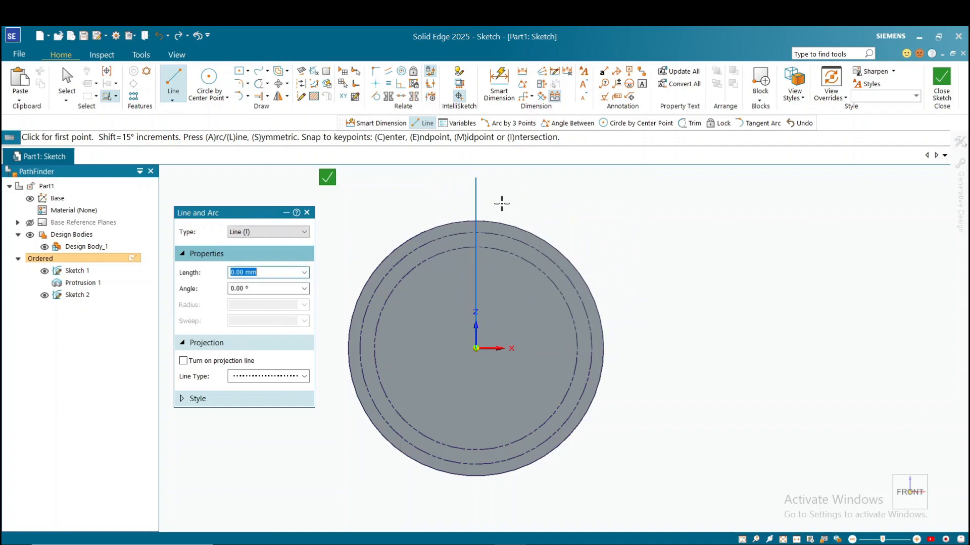
{"action": "left_click", "coordinate": [476, 348]}
{"action": "right_click", "coordinate": [509, 186]}
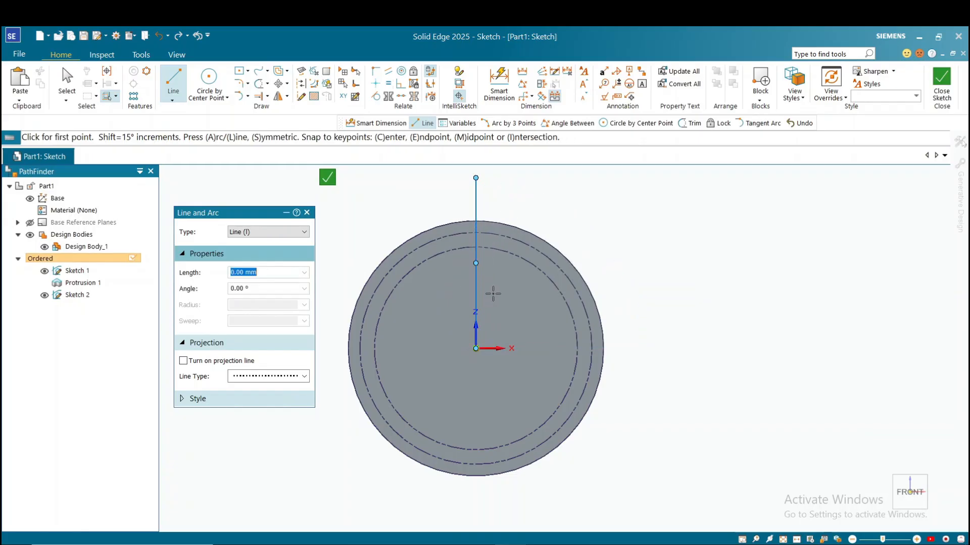
Draw three angled lines from the disc centre past the outer circle, fanned out clockwise from the vertical line
{"action": "left_click", "coordinate": [476, 348]}
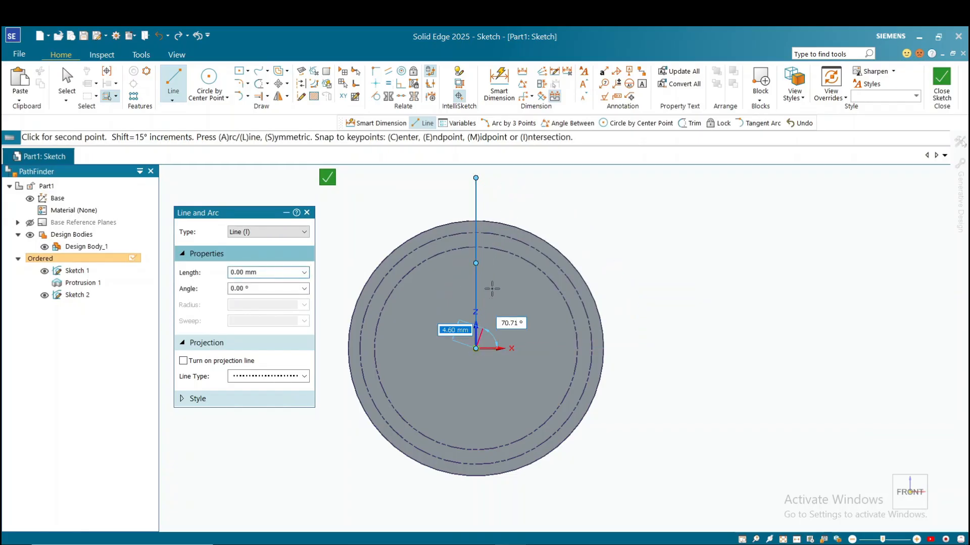
{"action": "left_click", "coordinate": [511, 178]}
{"action": "left_click", "coordinate": [476, 349]}
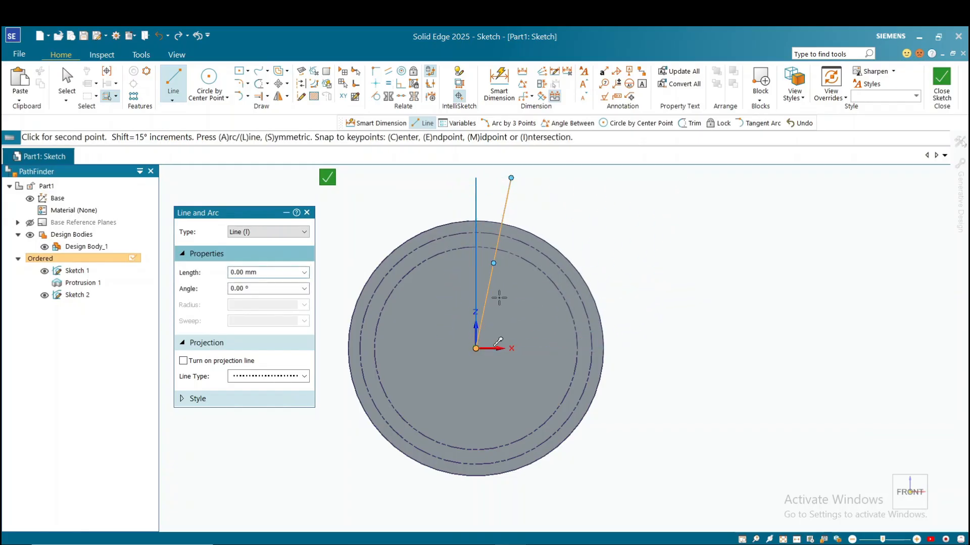
{"action": "left_click", "coordinate": [534, 189]}
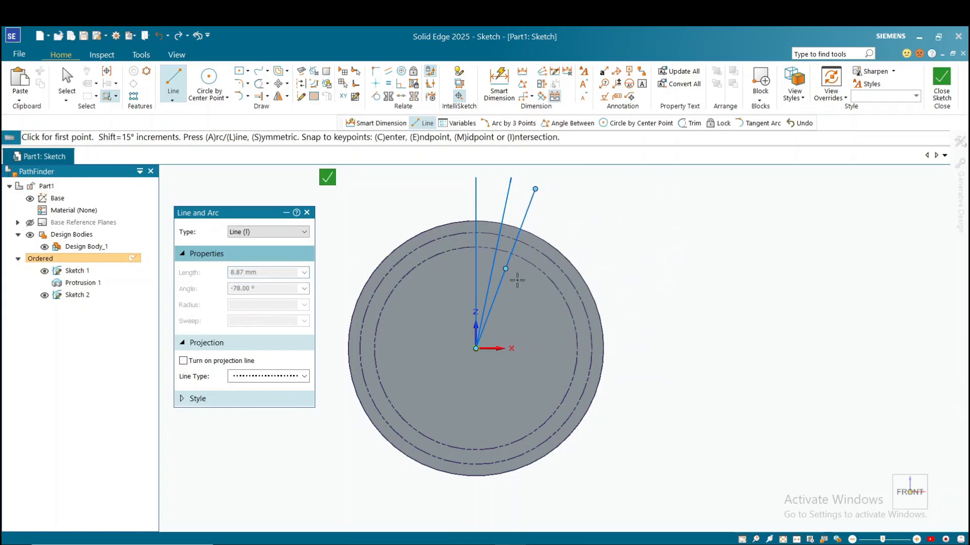
{"action": "left_click", "coordinate": [476, 348]}
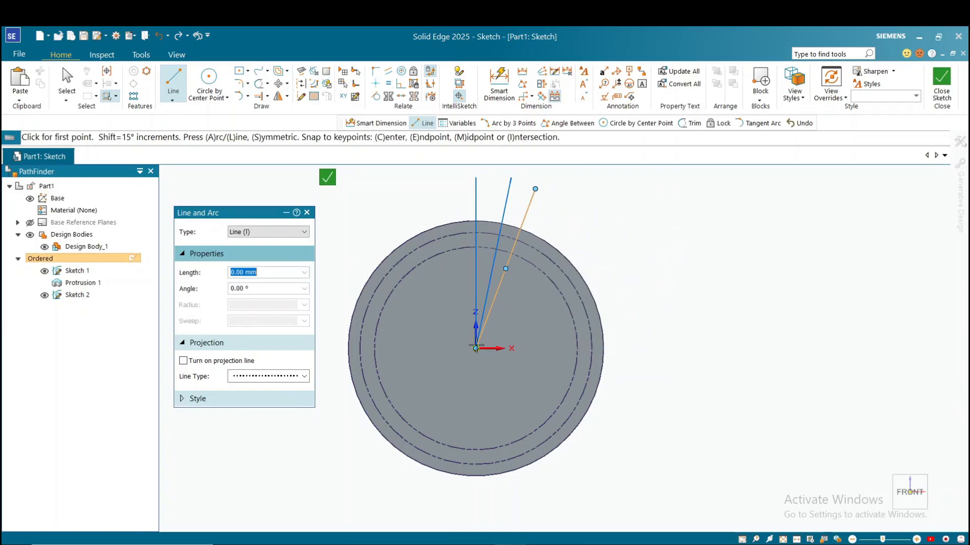
{"action": "left_click", "coordinate": [562, 199]}
{"action": "left_click", "coordinate": [485, 347]}
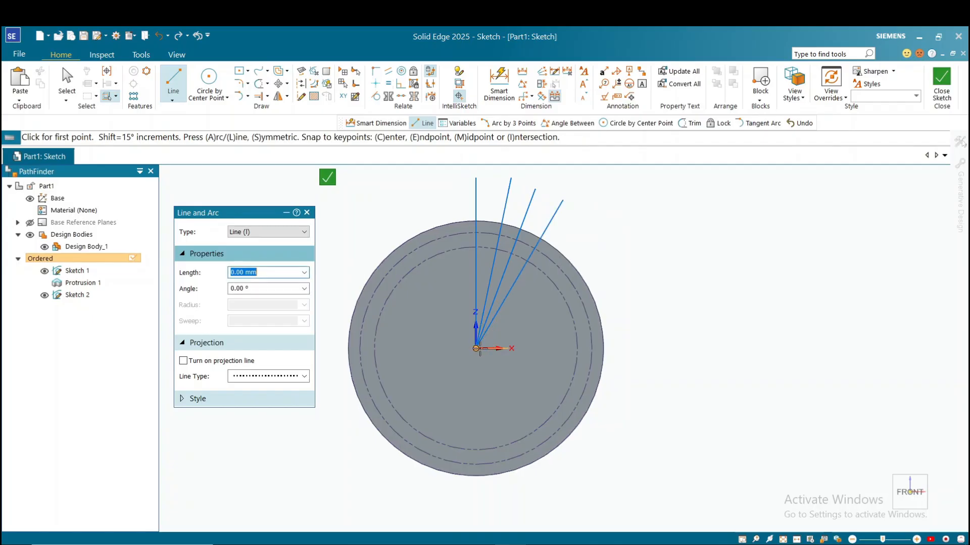
Draw a line about 35.5 mm long at about 116° from the disc centre, counter-clockwise of the vertical, and finish the sketch
{"action": "left_click", "coordinate": [475, 349]}
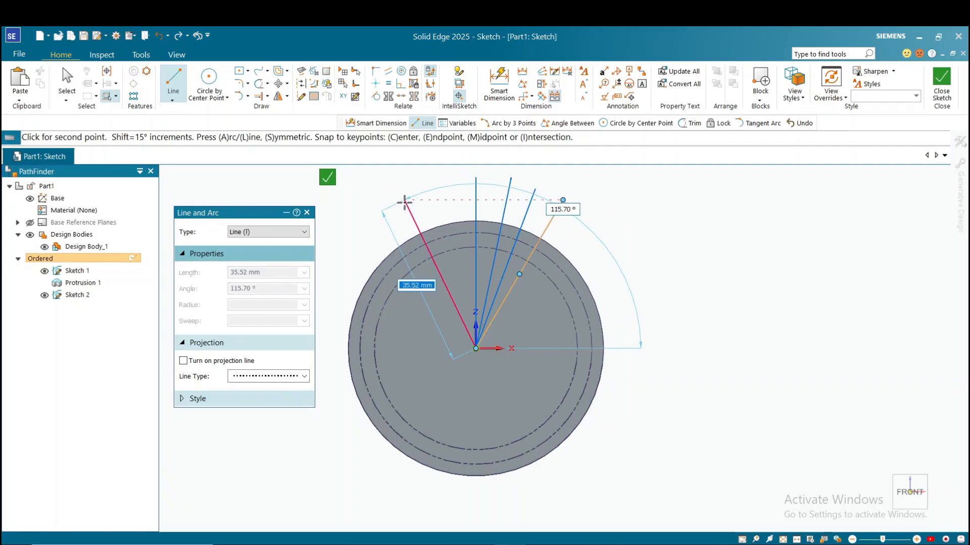
{"action": "left_click", "coordinate": [404, 201]}
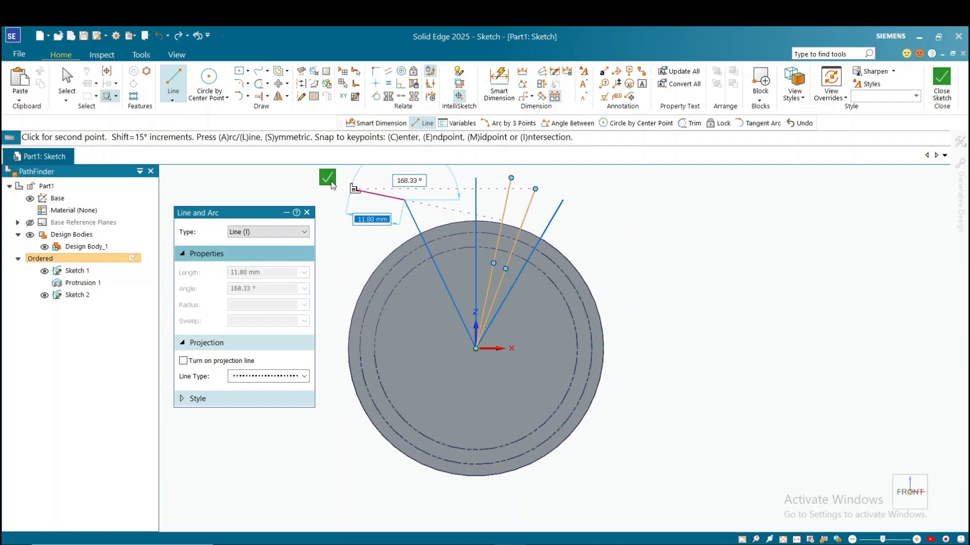
{"action": "right_click", "coordinate": [375, 226]}
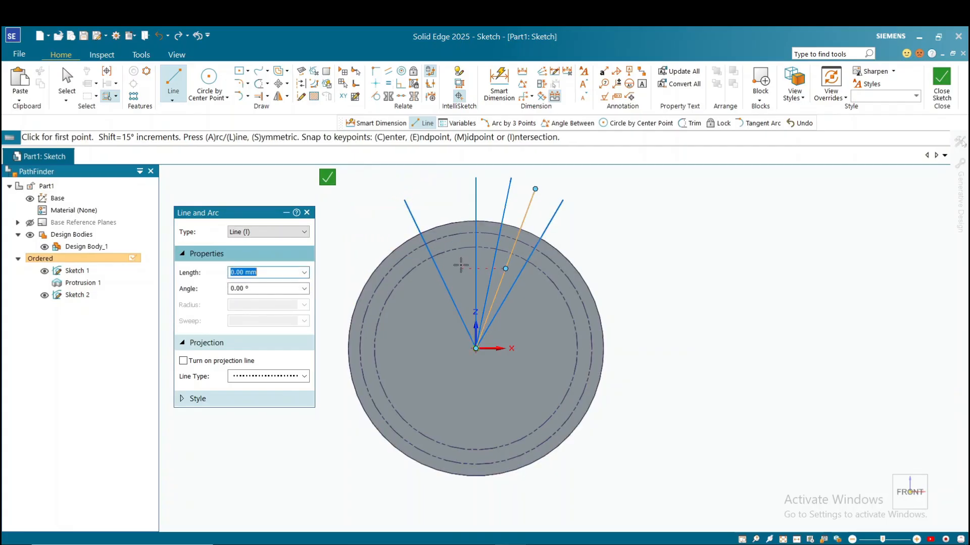
{"action": "left_click", "coordinate": [404, 203]}
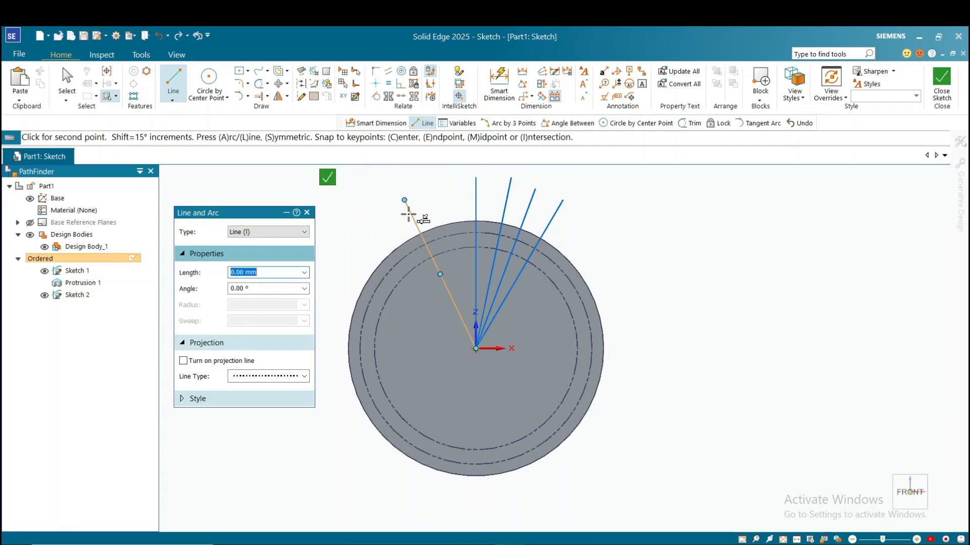
{"action": "right_click", "coordinate": [363, 206]}
{"action": "left_click", "coordinate": [329, 179]}
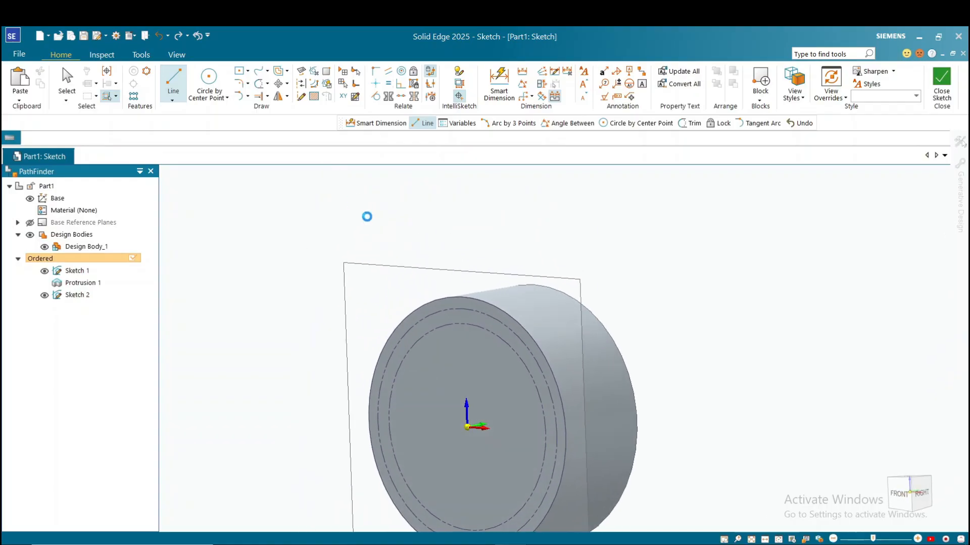
{"action": "left_click", "coordinate": [308, 211]}
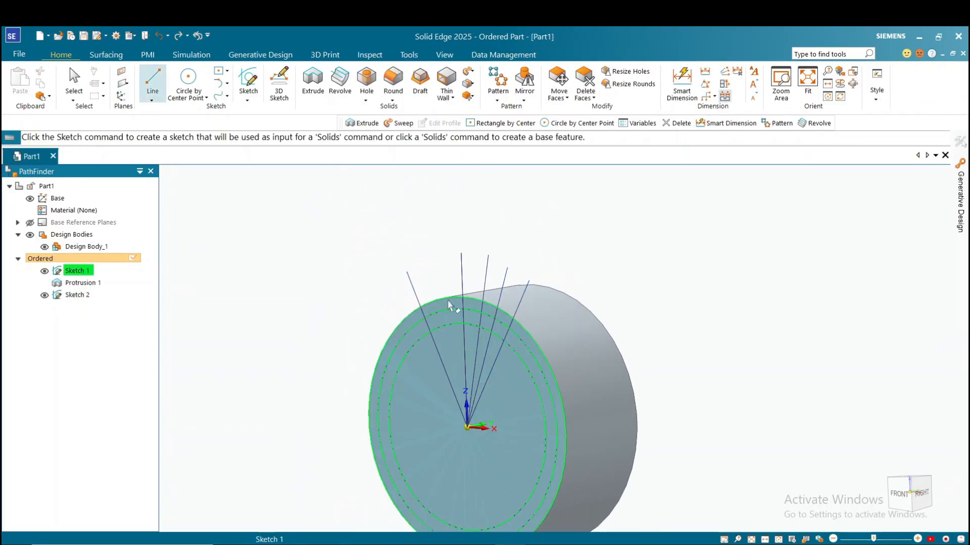
Open the profile of the sketch with the three gear circles for editing
{"action": "key", "text": "Escape"}
{"action": "left_click", "coordinate": [410, 293]}
{"action": "right_click", "coordinate": [311, 274]}
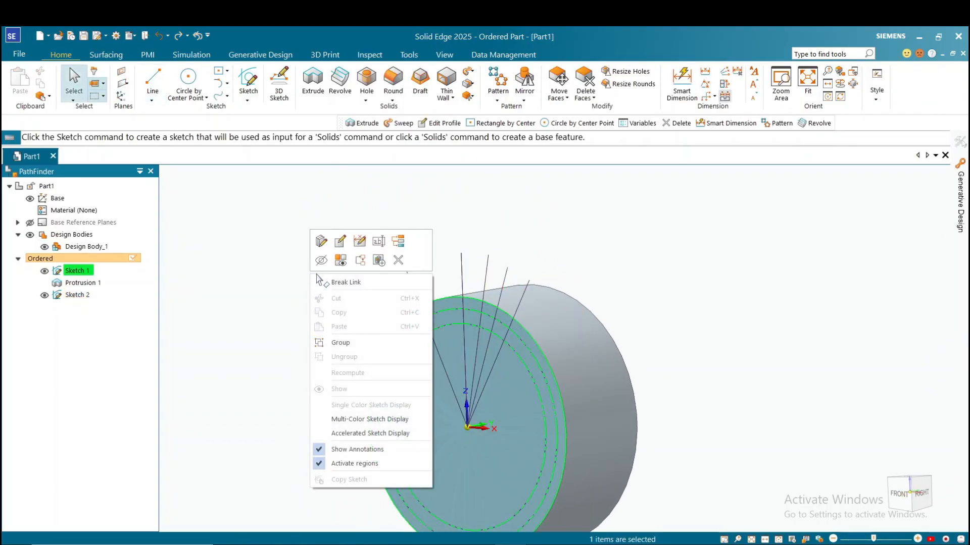
{"action": "left_click", "coordinate": [338, 243]}
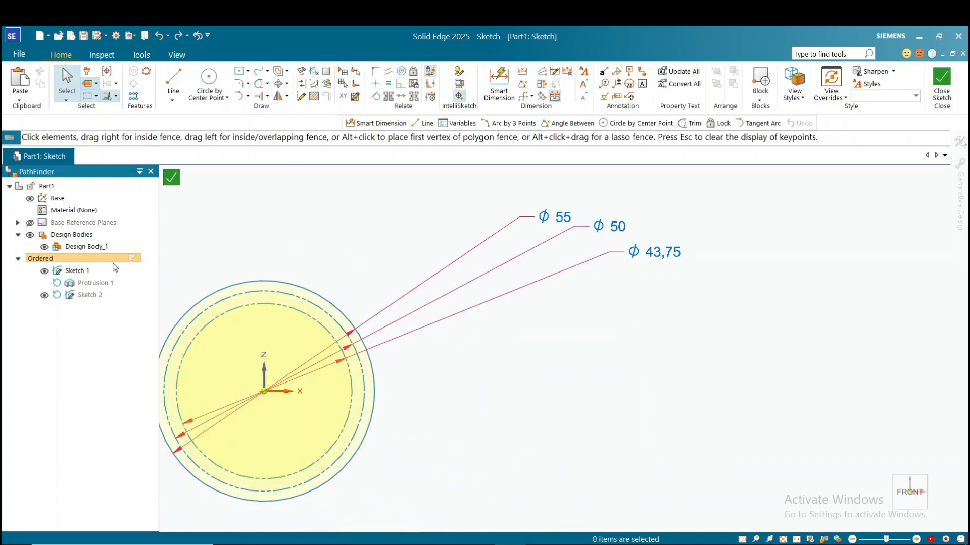
{"action": "right_click", "coordinate": [80, 296]}
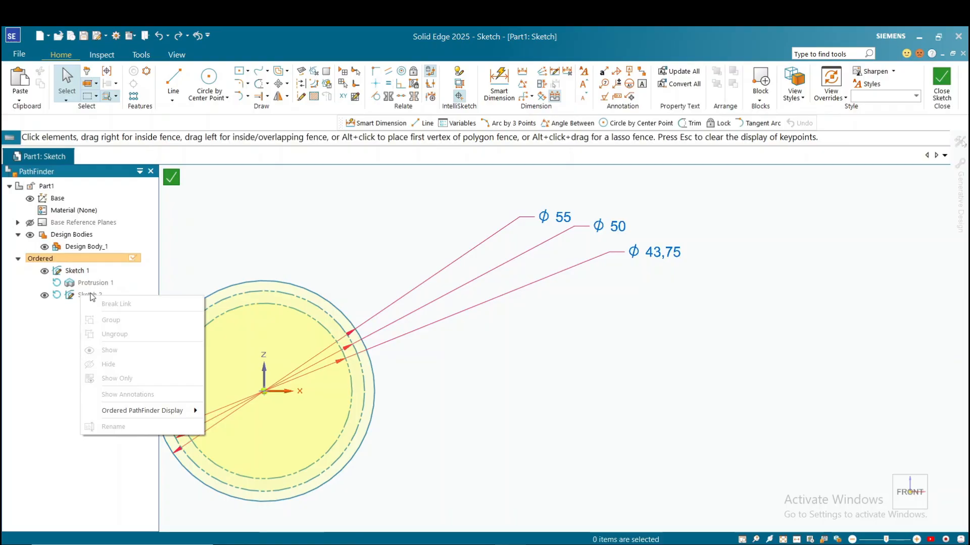
{"action": "left_click", "coordinate": [52, 331]}
{"action": "scroll", "coordinate": [281, 262], "scroll_direction": "up", "scroll_amount": 2}
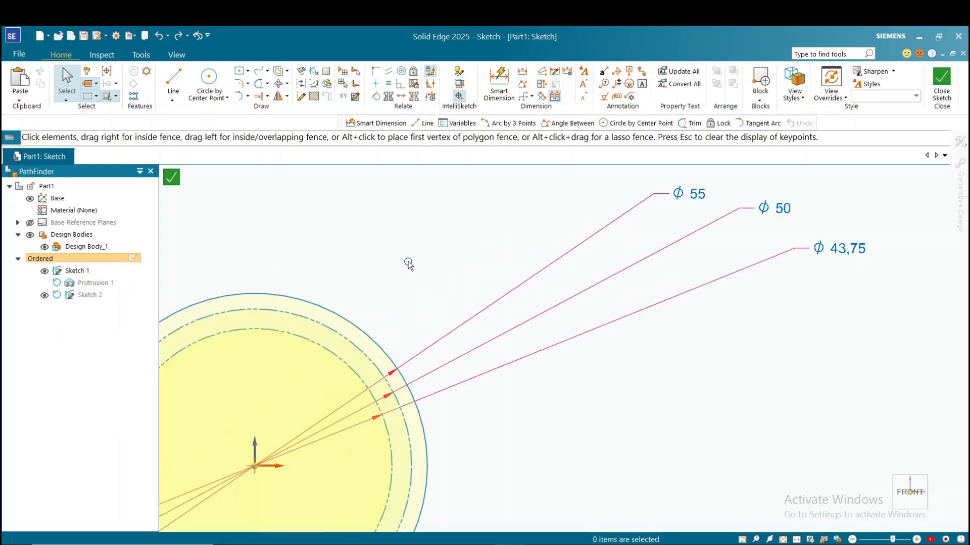
Review the three gear circles with their diameter dimensions and close their sketch
{"action": "mouse_move", "coordinate": [892, 541]}
{"action": "left_mouse_down"}
{"action": "mouse_move", "coordinate": [865, 540]}
{"action": "mouse_move", "coordinate": [874, 540]}
{"action": "left_mouse_up"}
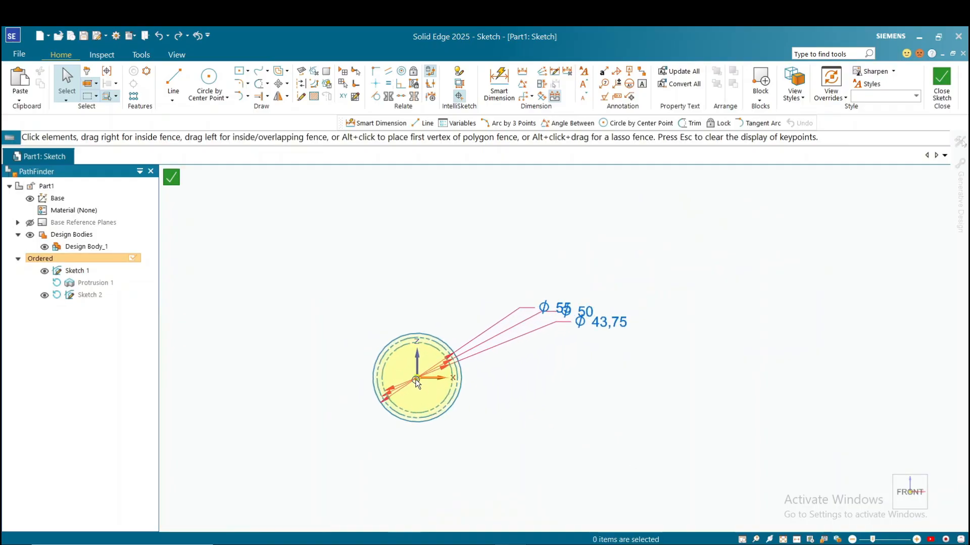
{"action": "scroll", "coordinate": [368, 292], "scroll_direction": "up", "scroll_amount": 1}
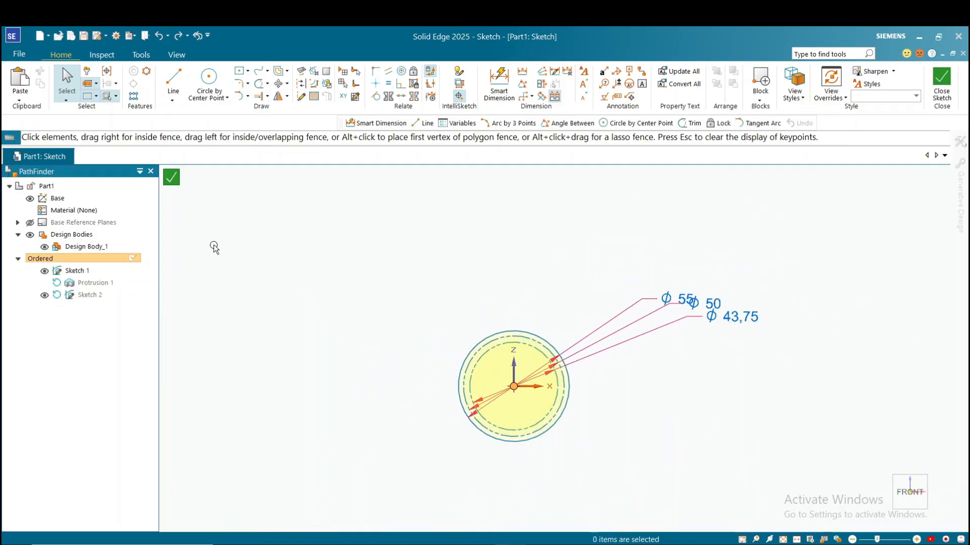
{"action": "left_click", "coordinate": [172, 178]}
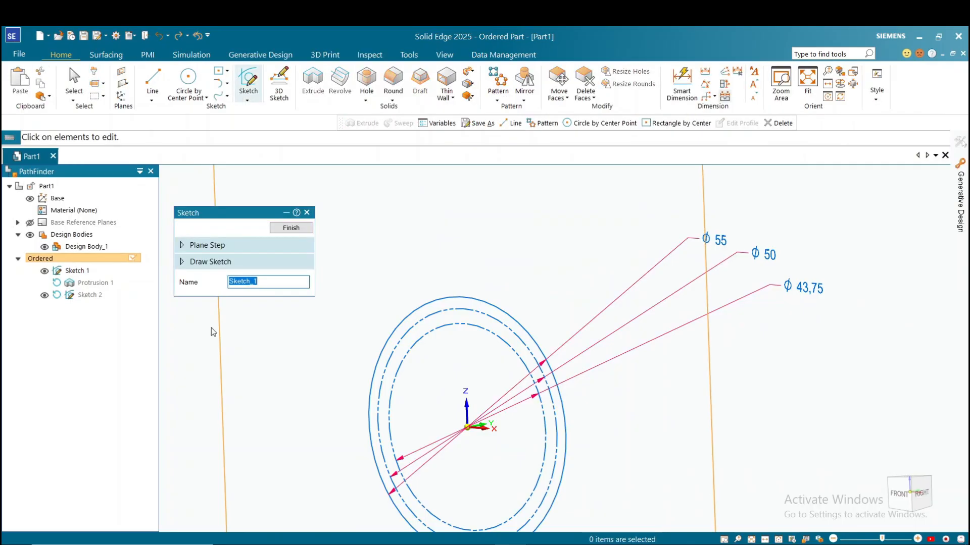
{"action": "left_click", "coordinate": [291, 229]}
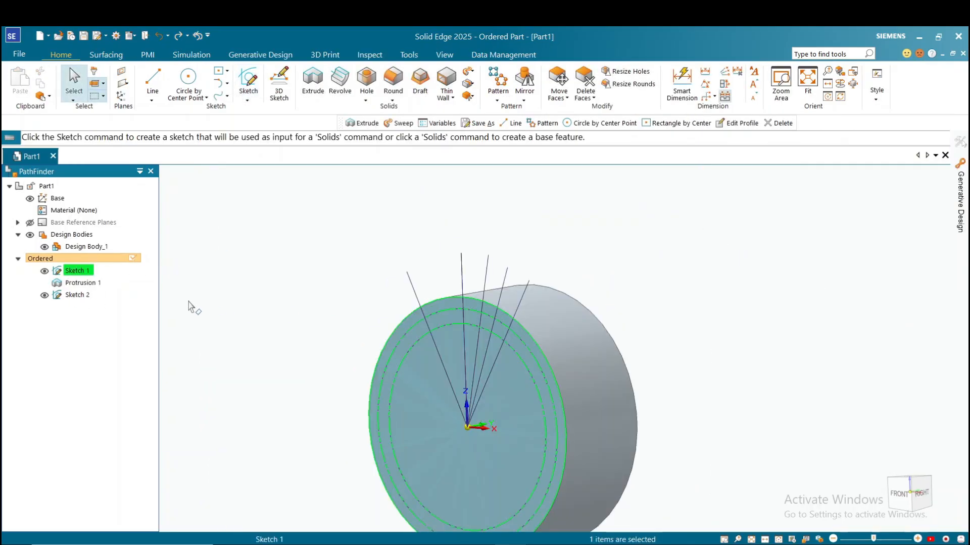
Edit the profile of the radial line sketch, convert its four angled lines to construction lines, and finish the sketch
{"action": "right_click", "coordinate": [77, 295]}
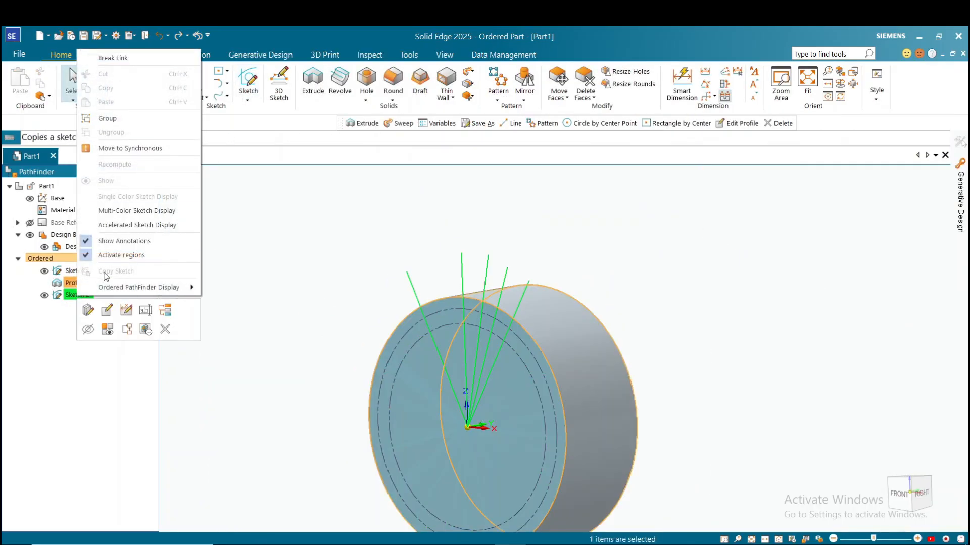
{"action": "left_click", "coordinate": [107, 310]}
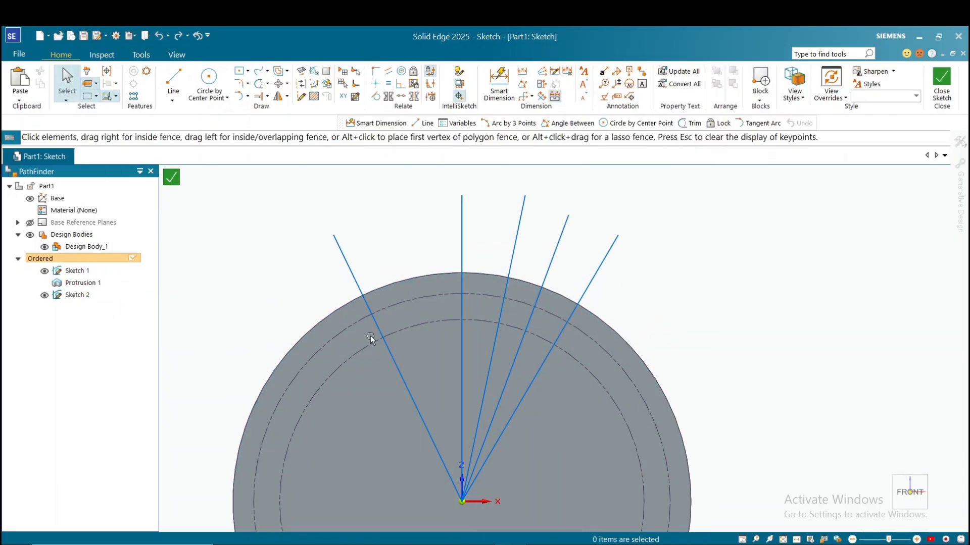
{"action": "left_click", "coordinate": [345, 261]}
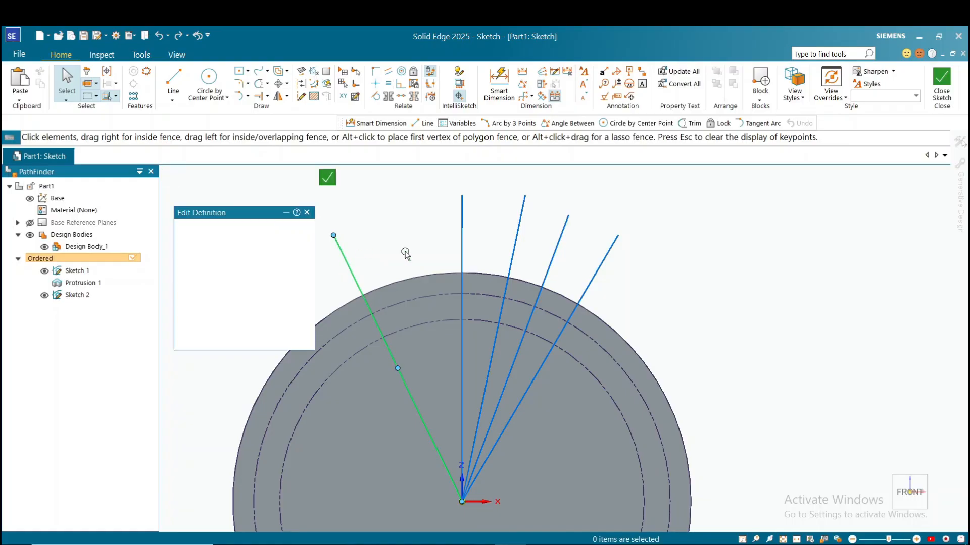
{"action": "left_click", "coordinate": [462, 242], "text": "ctrl"}
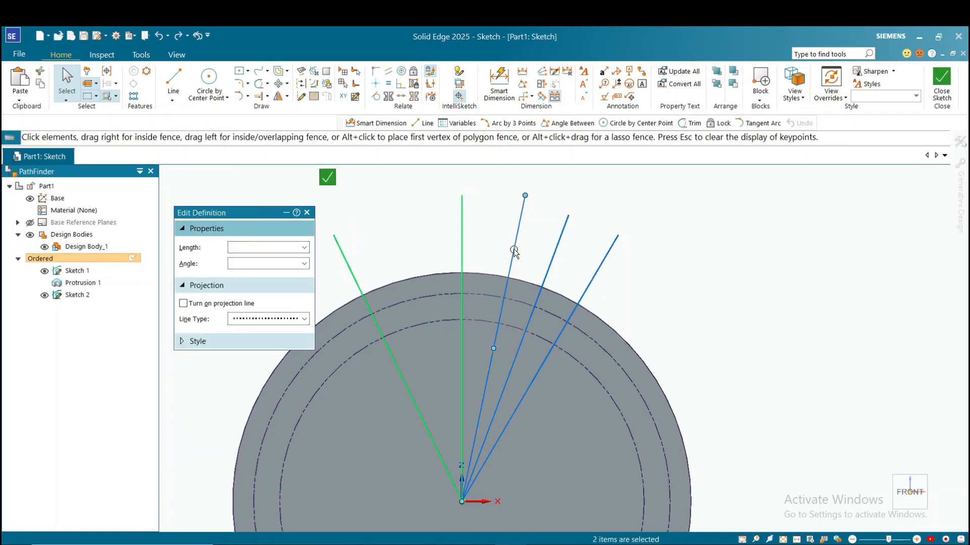
{"action": "left_click", "coordinate": [513, 251], "text": "ctrl"}
{"action": "left_click", "coordinate": [554, 266], "text": "ctrl"}
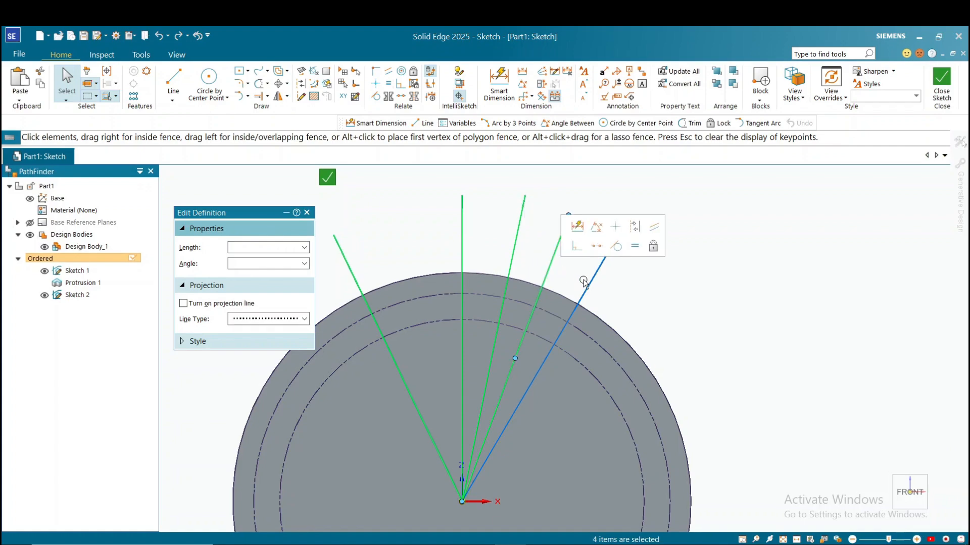
{"action": "left_click", "coordinate": [589, 281], "text": "ctrl"}
{"action": "left_click", "coordinate": [665, 245]}
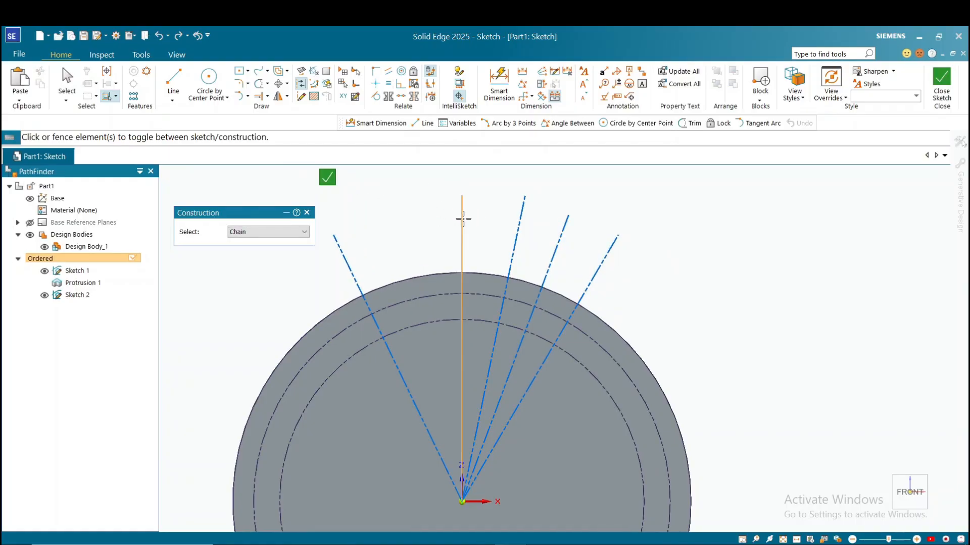
{"action": "left_click", "coordinate": [327, 176]}
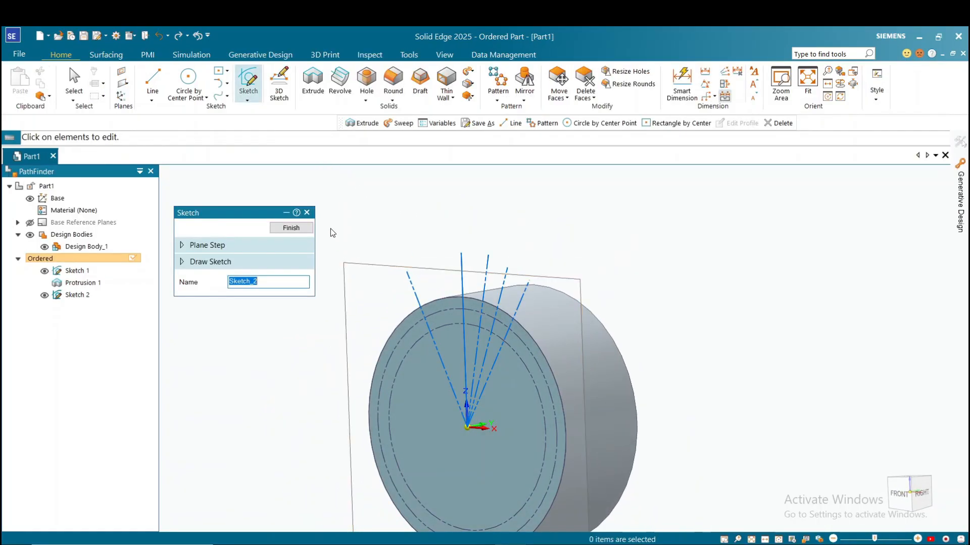
{"action": "left_click", "coordinate": [308, 213]}
Reopen the radial line sketch's profile and convert the vertical line to a construction line
{"action": "right_click", "coordinate": [76, 295]}
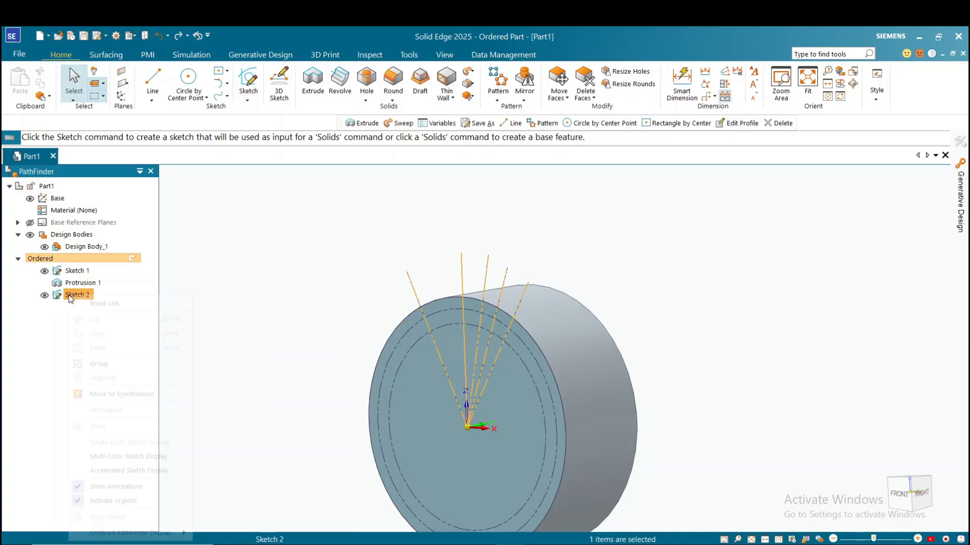
{"action": "left_click", "coordinate": [99, 262]}
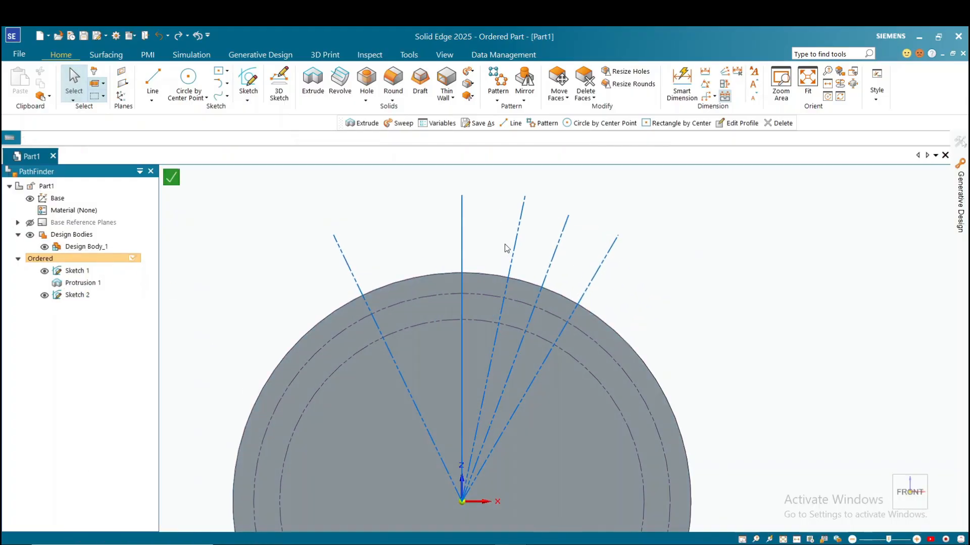
{"action": "left_click", "coordinate": [466, 236]}
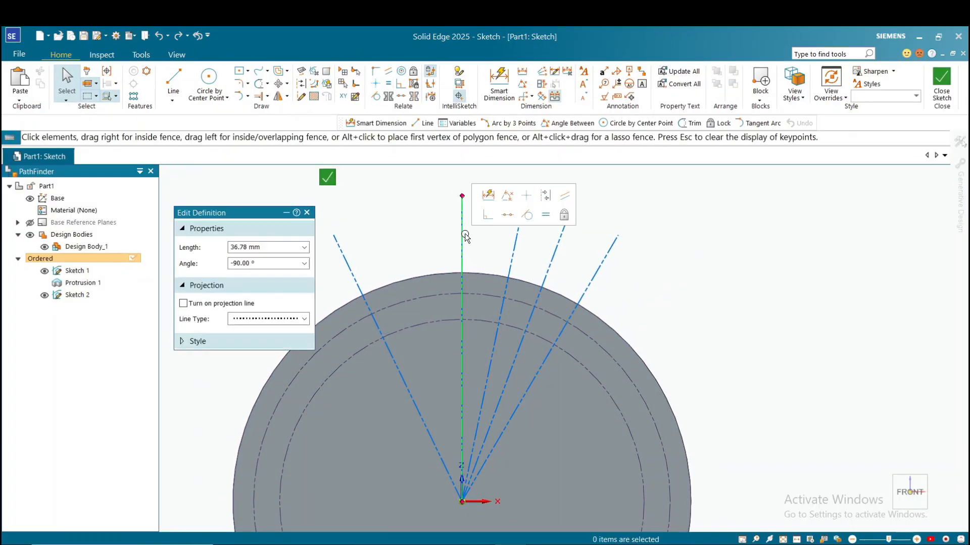
{"action": "left_click", "coordinate": [544, 200]}
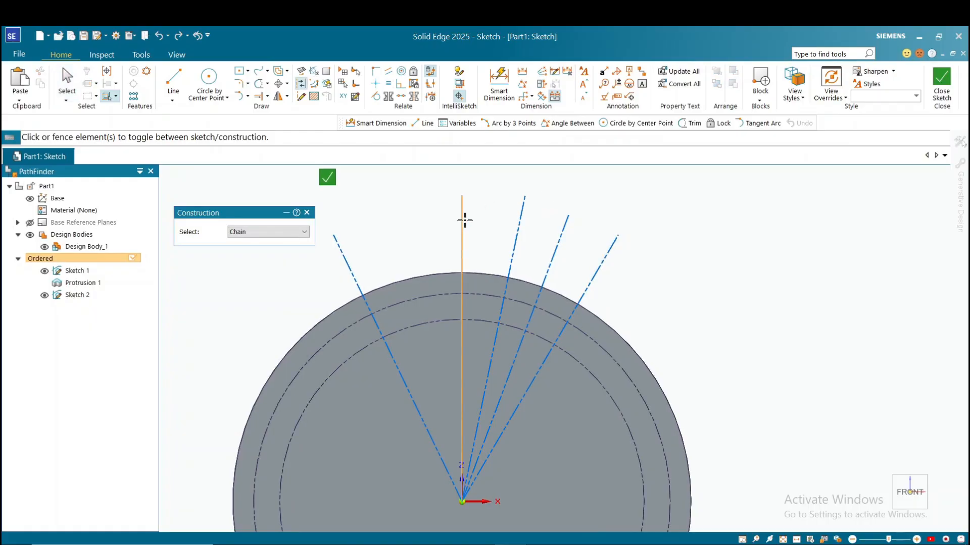
{"action": "left_click", "coordinate": [307, 212]}
{"action": "left_click", "coordinate": [462, 246]}
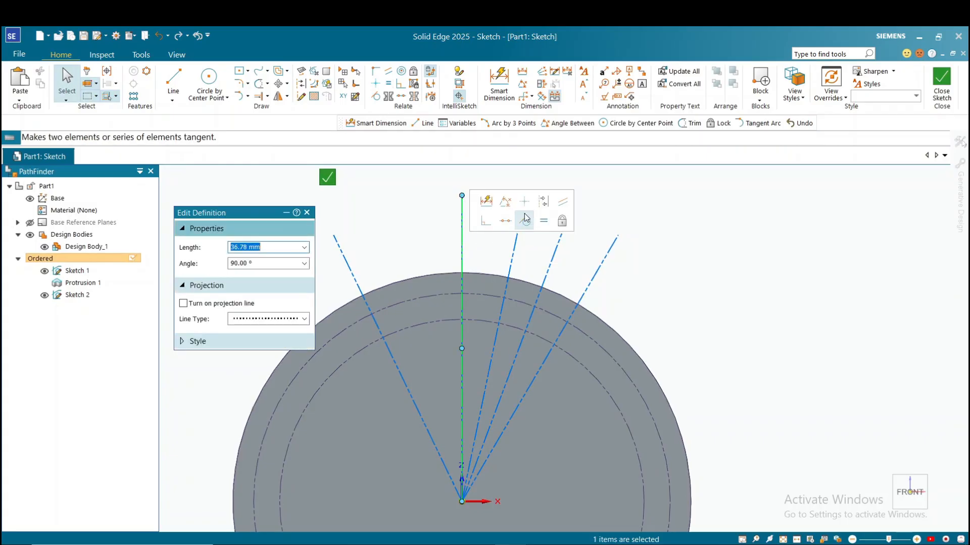
{"action": "left_click", "coordinate": [416, 225]}
{"action": "left_click", "coordinate": [464, 229]}
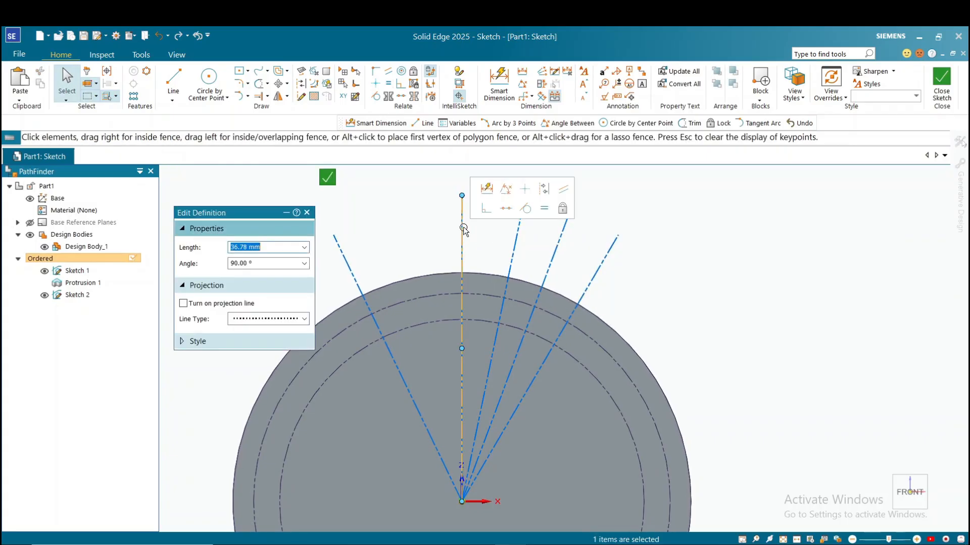
{"action": "left_click", "coordinate": [483, 236]}
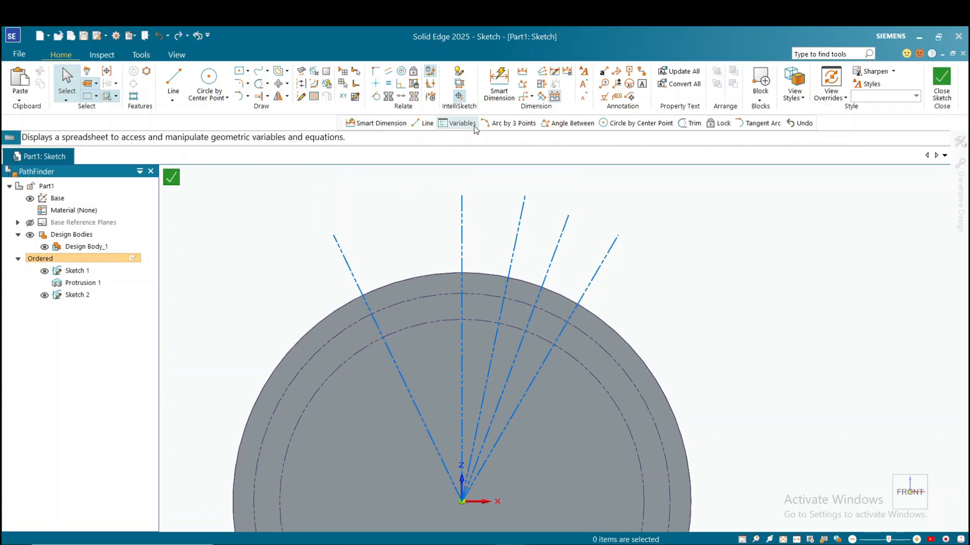
Add a 20° angle dimension between the vertical line and the angled line on its counter-clockwise side
{"action": "left_click", "coordinate": [499, 84]}
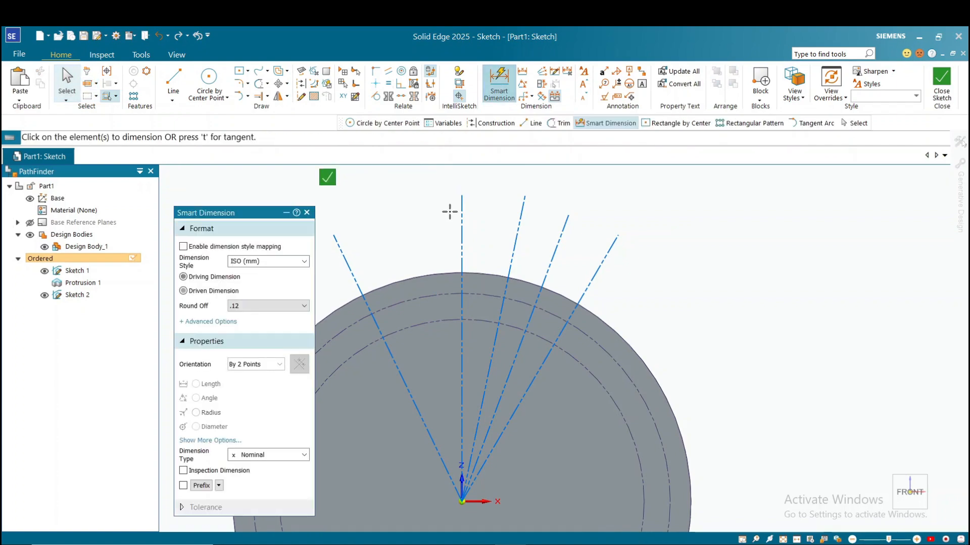
{"action": "left_click", "coordinate": [346, 255]}
{"action": "left_click", "coordinate": [463, 245]}
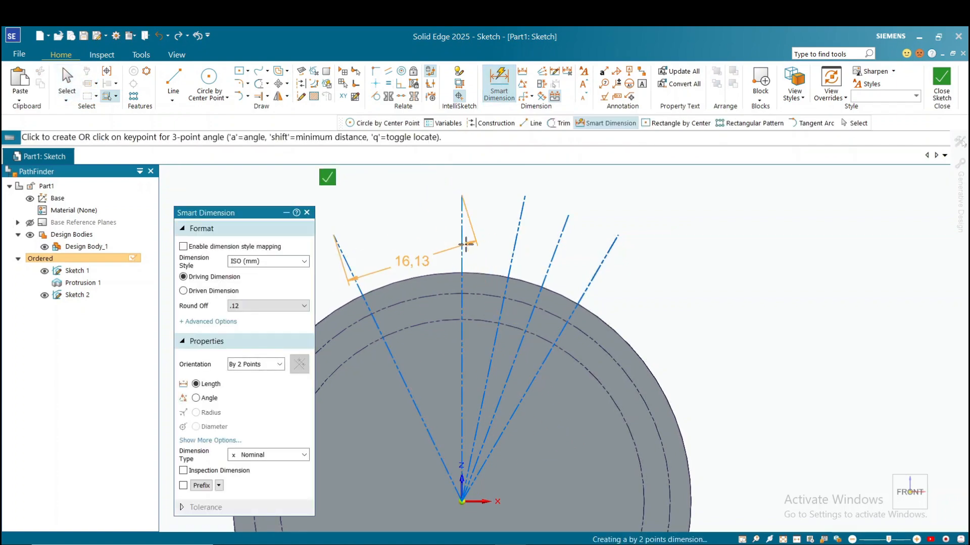
{"action": "left_click", "coordinate": [197, 398]}
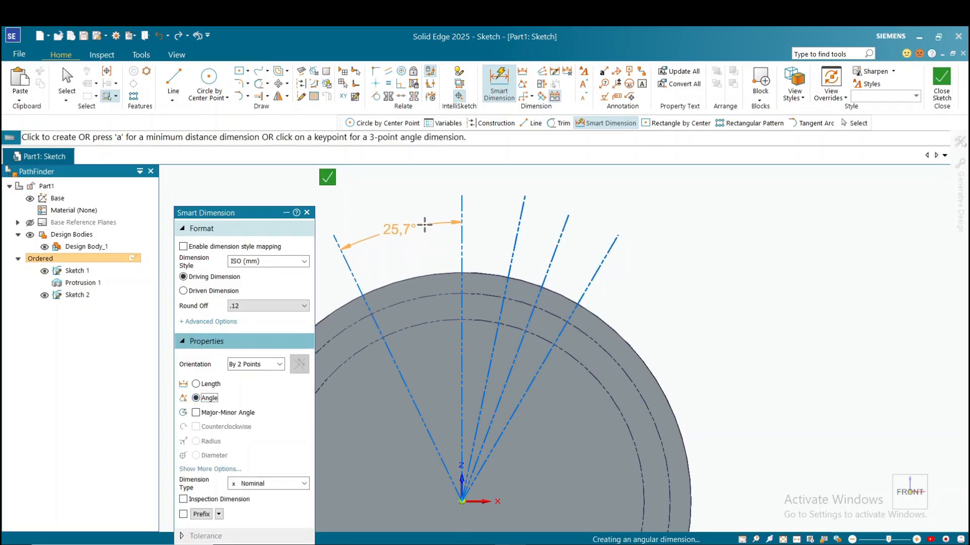
{"action": "left_click", "coordinate": [420, 225]}
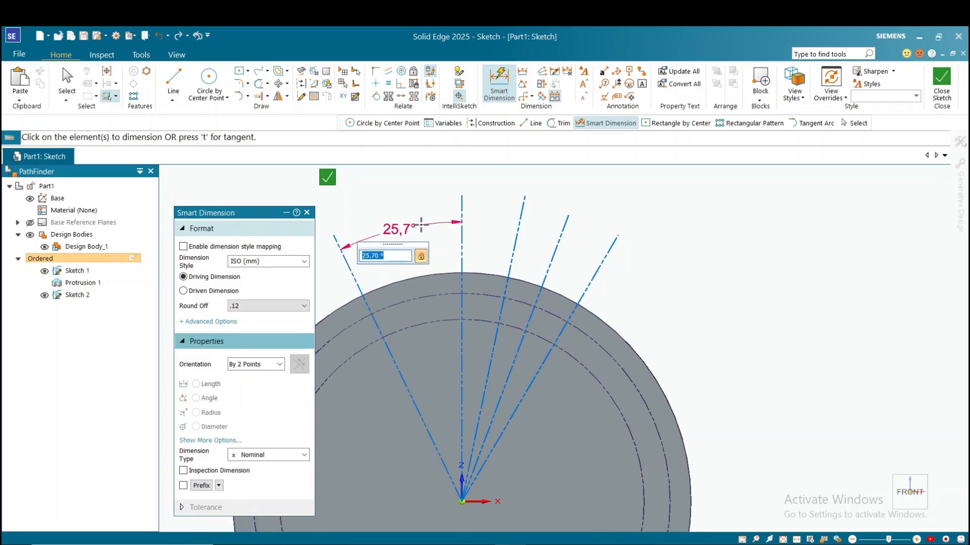
{"action": "key", "text": "Return"}
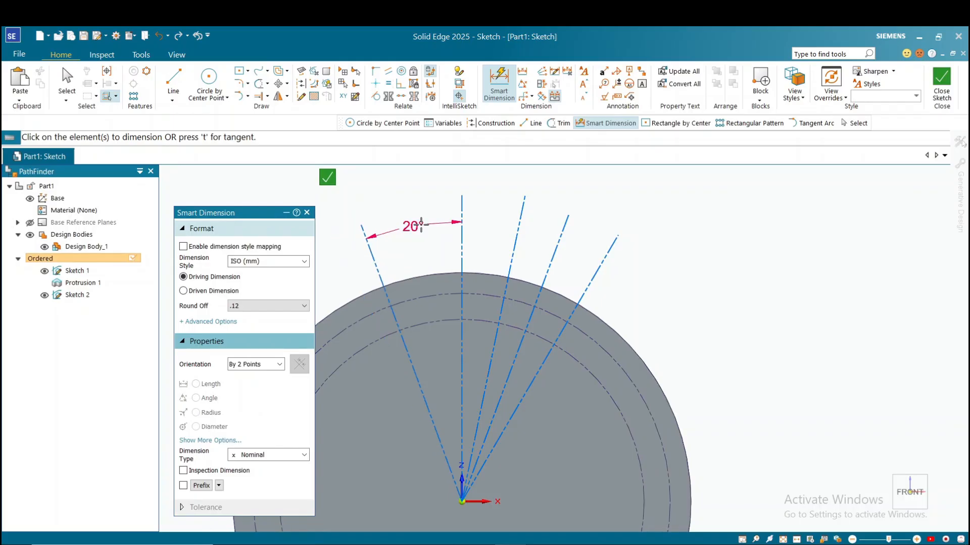
Add a 5° angle dimension between the vertical line and the nearest angled line clockwise from it
{"action": "left_click", "coordinate": [461, 210]}
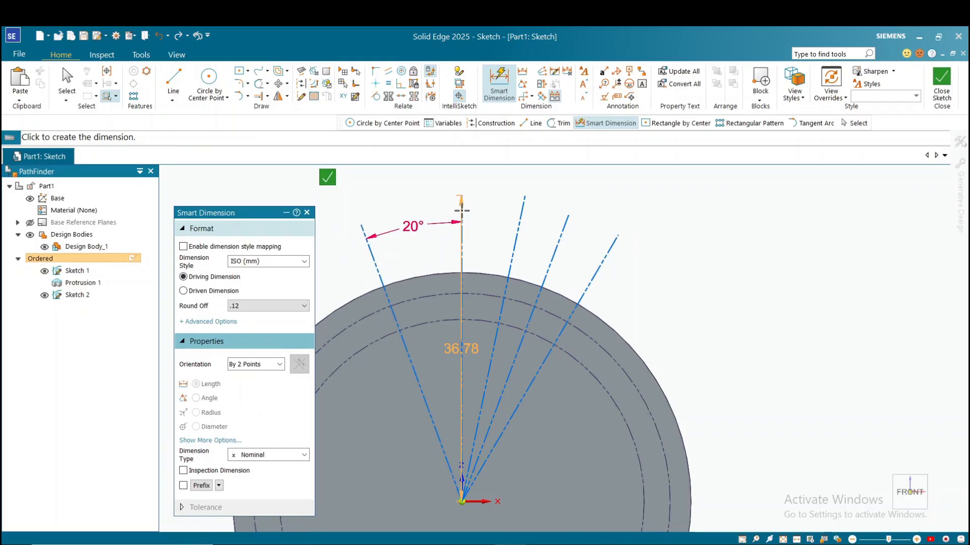
{"action": "left_click", "coordinate": [515, 231]}
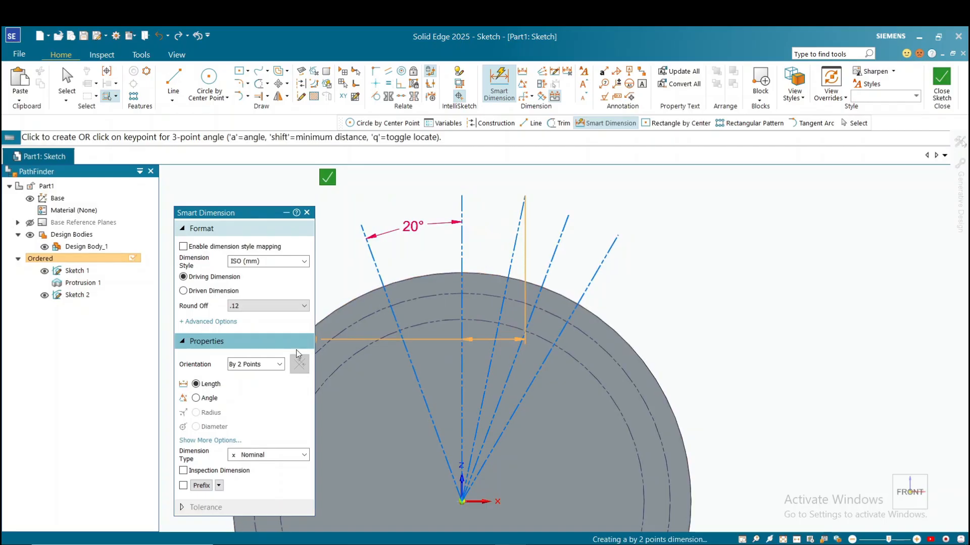
{"action": "left_click", "coordinate": [204, 401]}
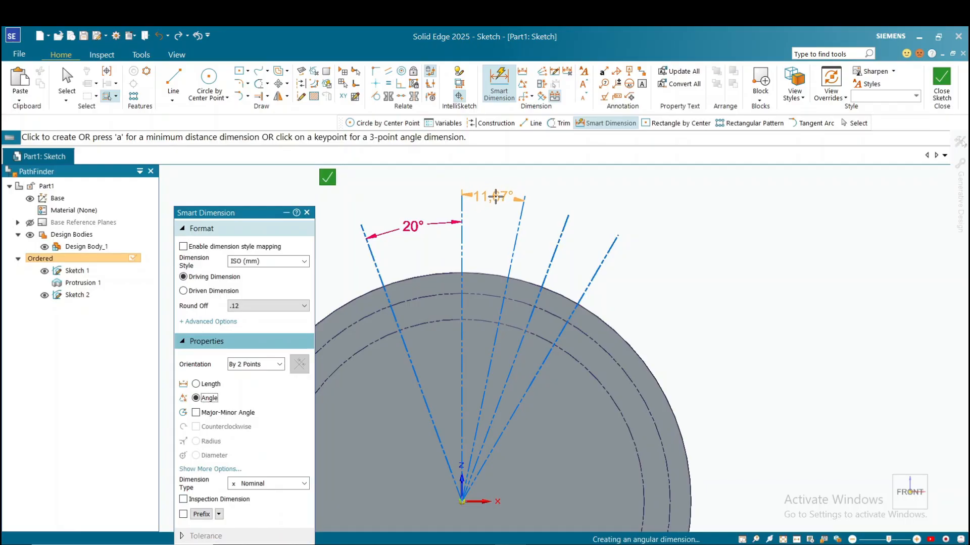
{"action": "left_click", "coordinate": [496, 197]}
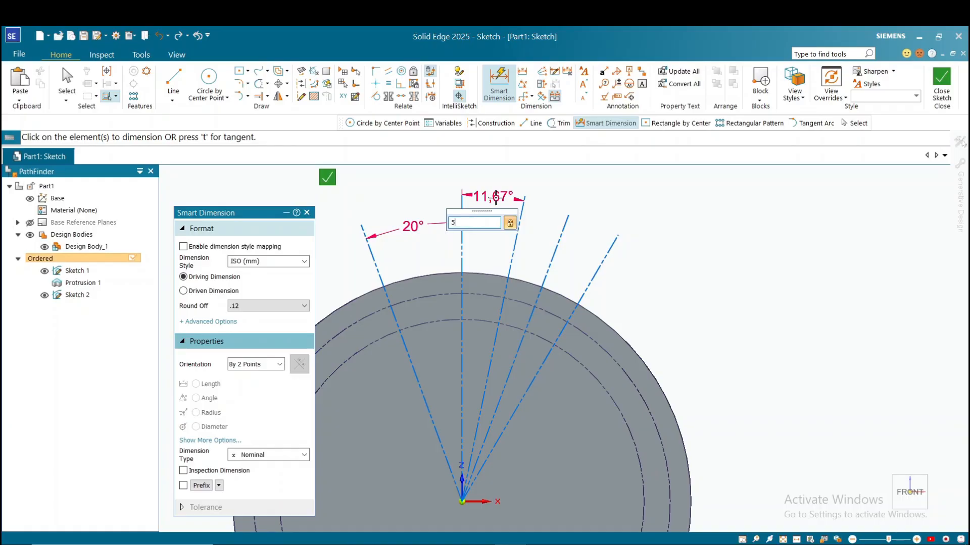
{"action": "key", "text": "Return"}
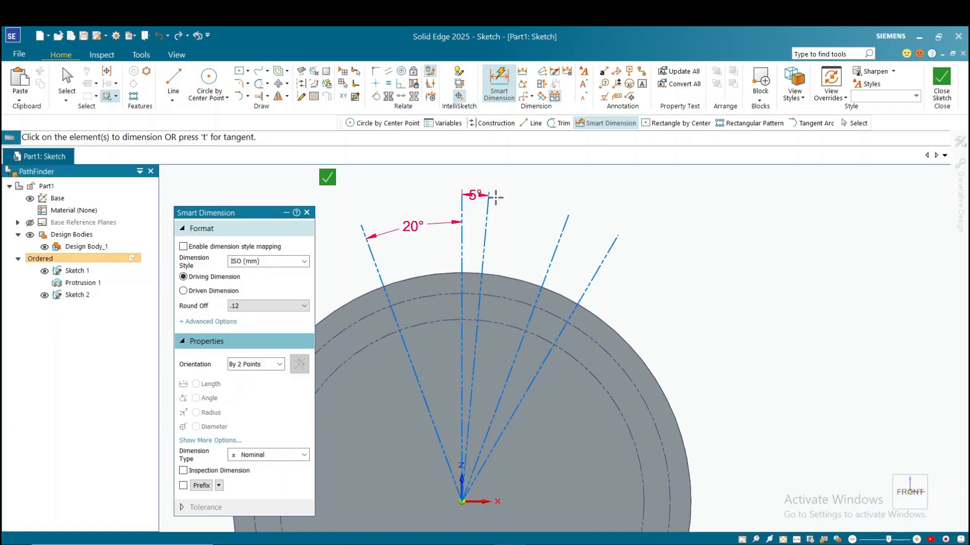
Add a 10° angle dimension between the vertical line and the angled line furthest clockwise from it
{"action": "left_click", "coordinate": [461, 241]}
{"action": "left_click", "coordinate": [598, 267]}
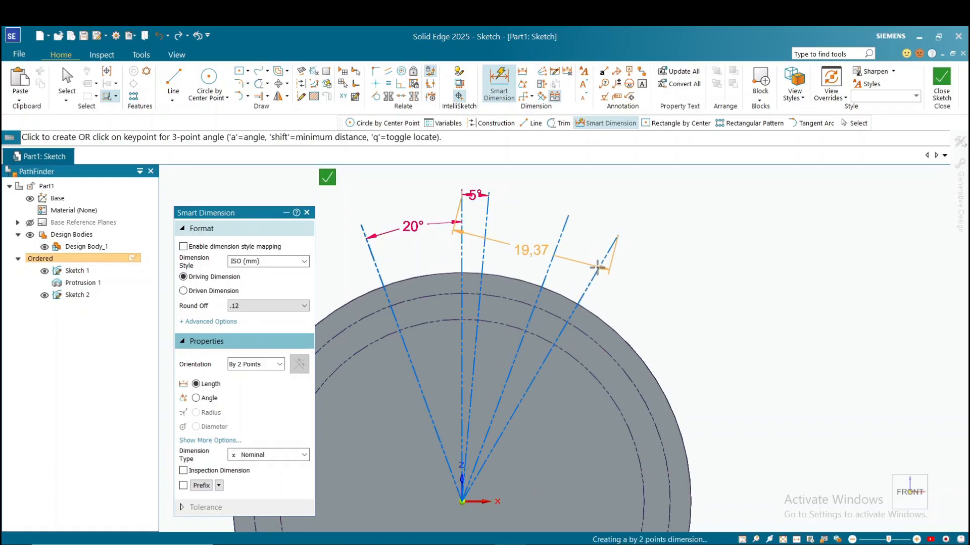
{"action": "left_click", "coordinate": [201, 399]}
{"action": "left_click", "coordinate": [588, 202]}
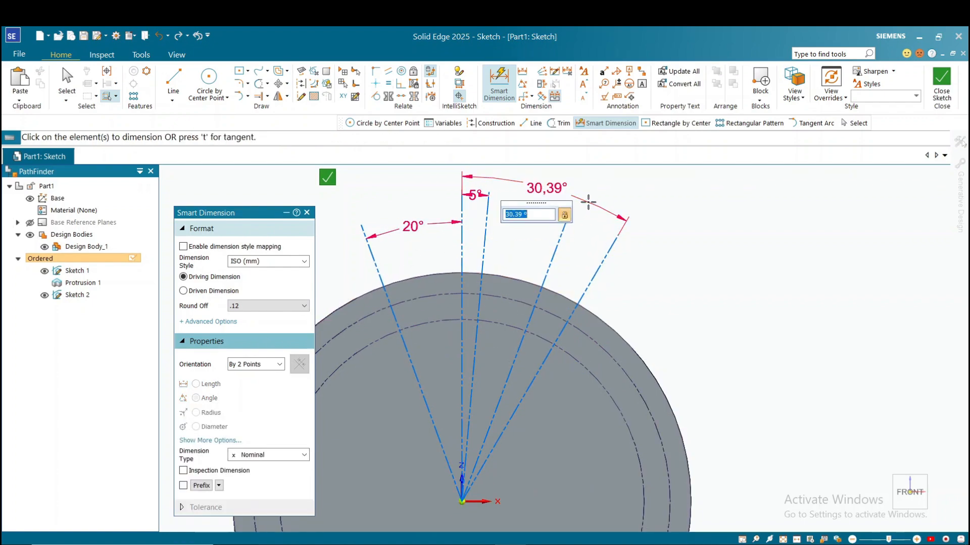
{"action": "key", "text": "Return"}
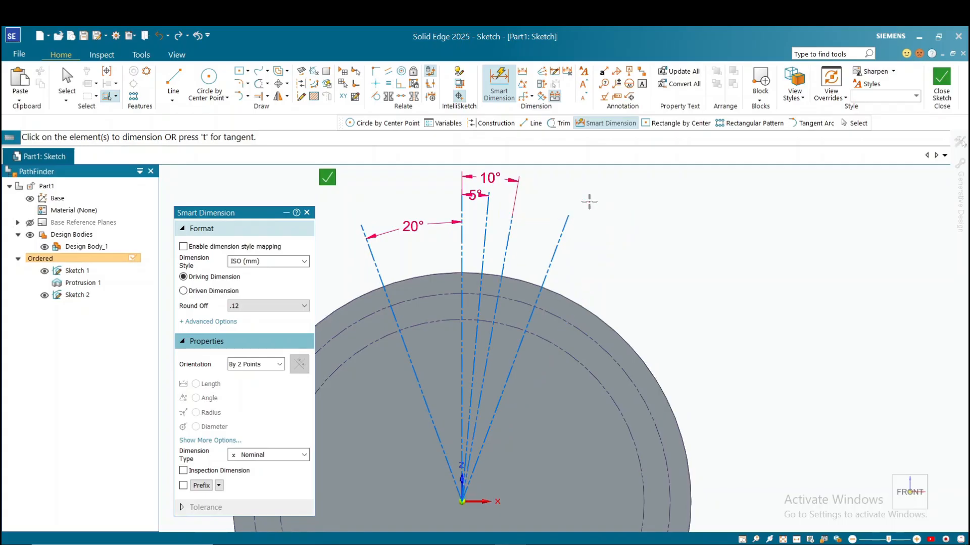
Dimension the distance between the ends of the 5° line and the remaining undimensioned angled line, entering 20/12
{"action": "left_click", "coordinate": [483, 224]}
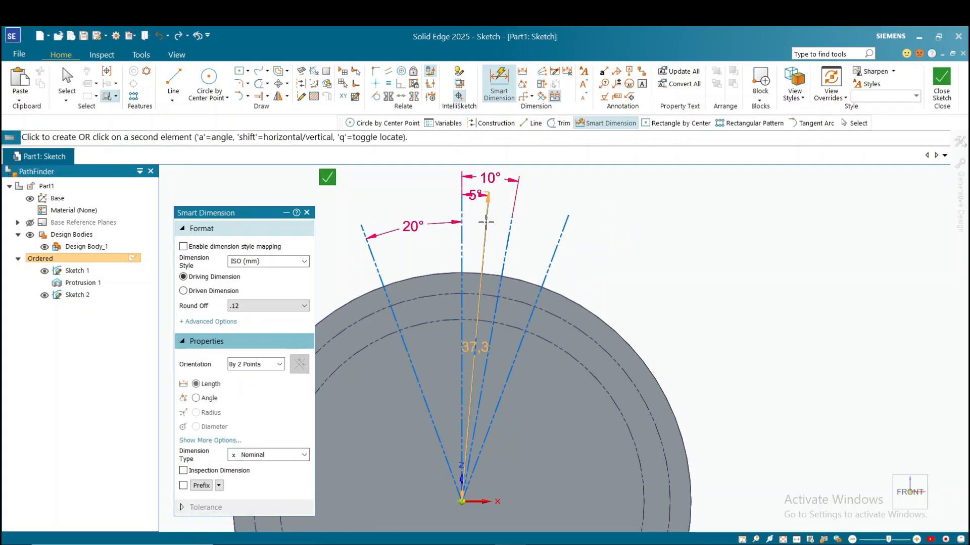
{"action": "left_click", "coordinate": [555, 242]}
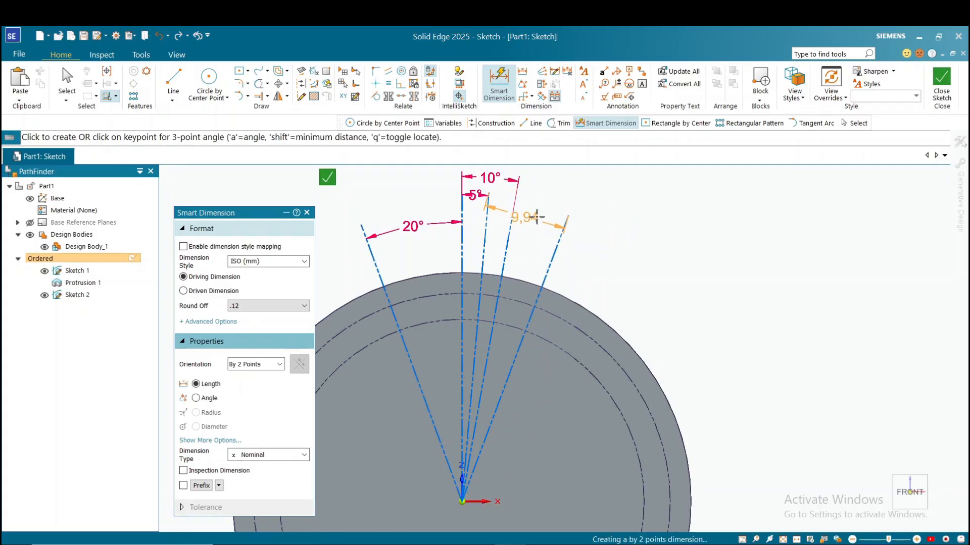
{"action": "left_click", "coordinate": [540, 214]}
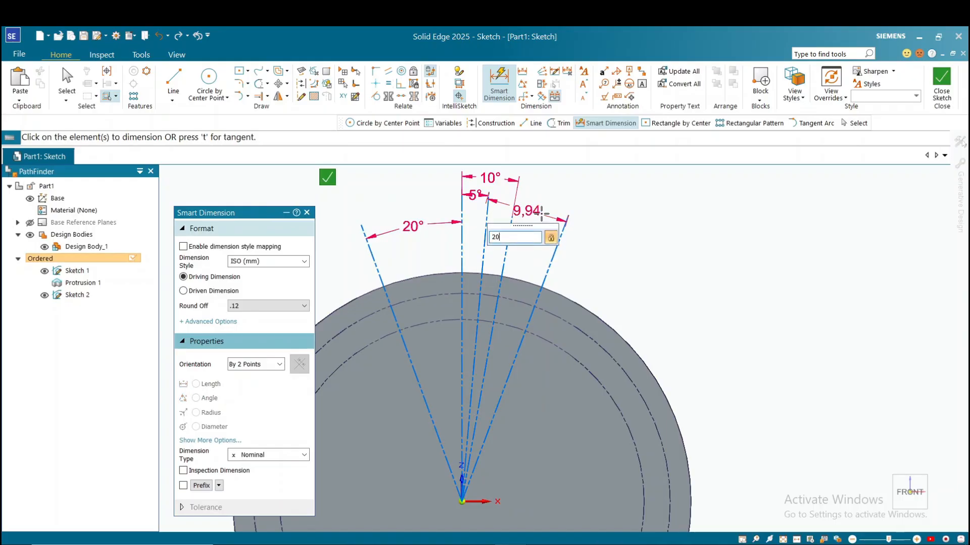
{"action": "type", "text": "20/12"}
{"action": "key", "text": "Return"}
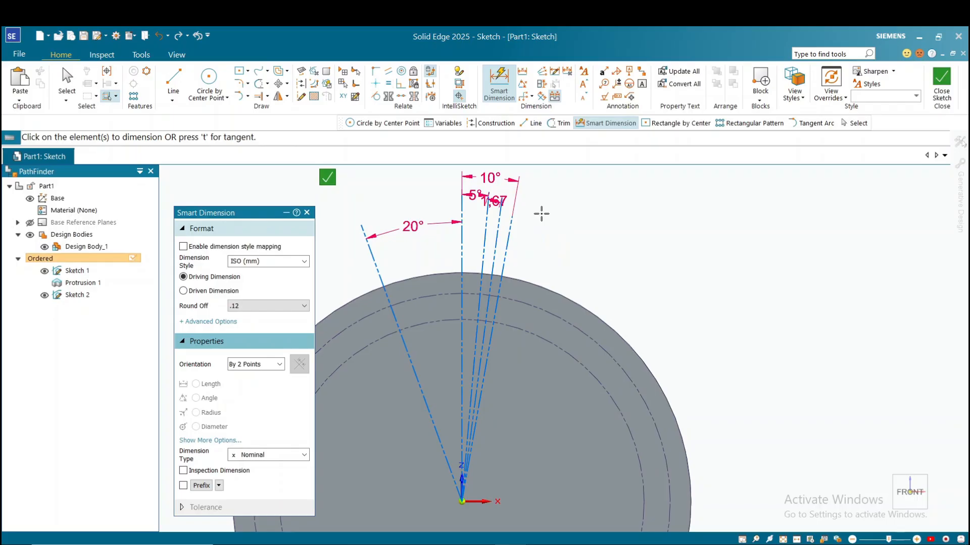
Finish the radial-line sketch and open the variable table, expanding the dimensions of Sketch 2
{"action": "left_click", "coordinate": [326, 178]}
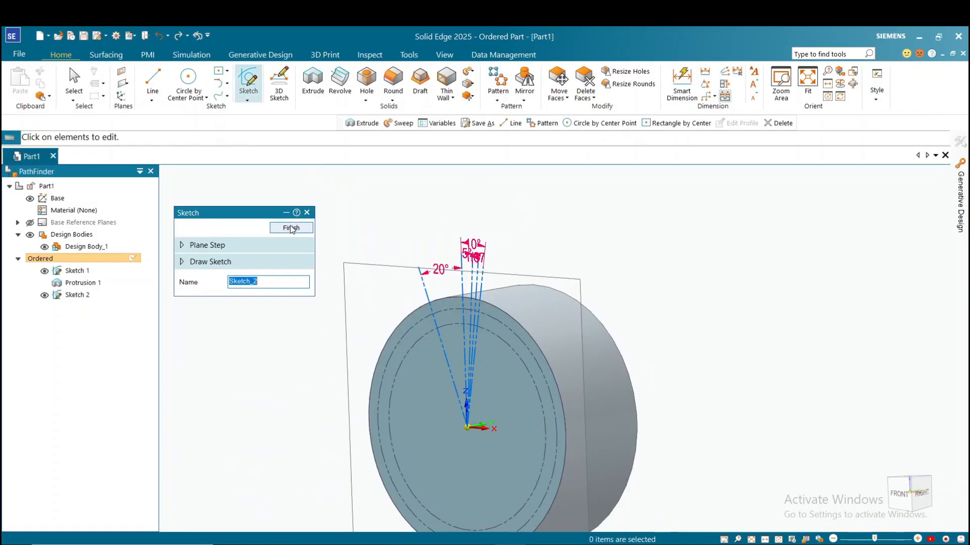
{"action": "left_click", "coordinate": [291, 229]}
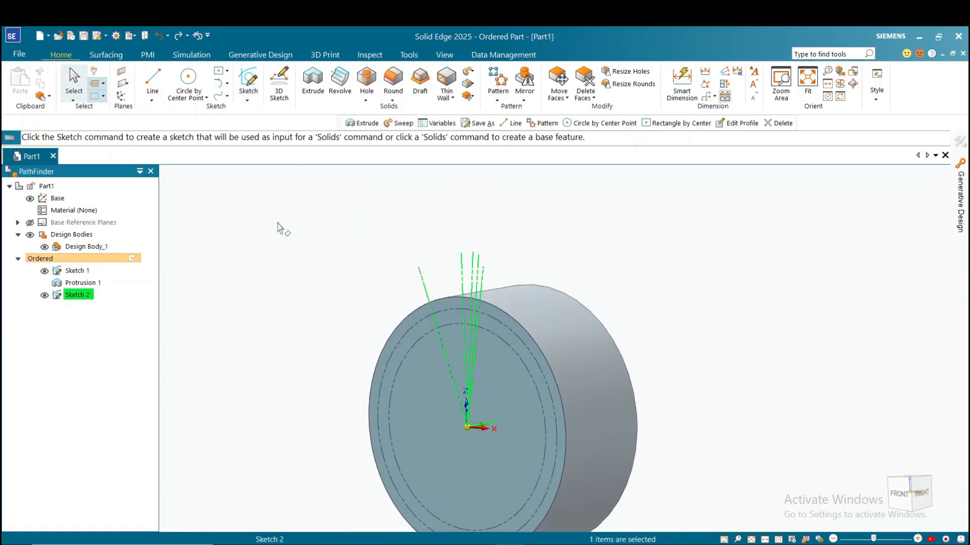
{"action": "left_click", "coordinate": [409, 54]}
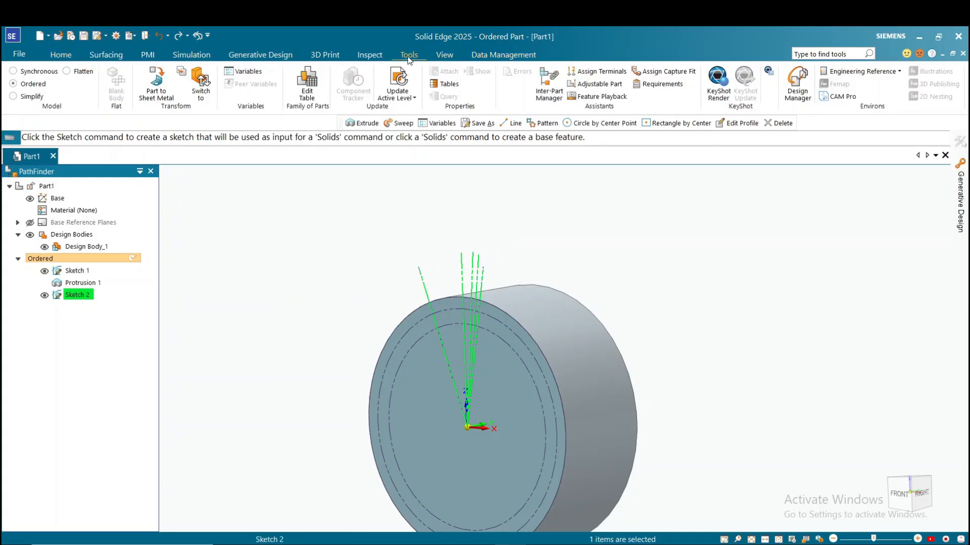
{"action": "left_click", "coordinate": [244, 71]}
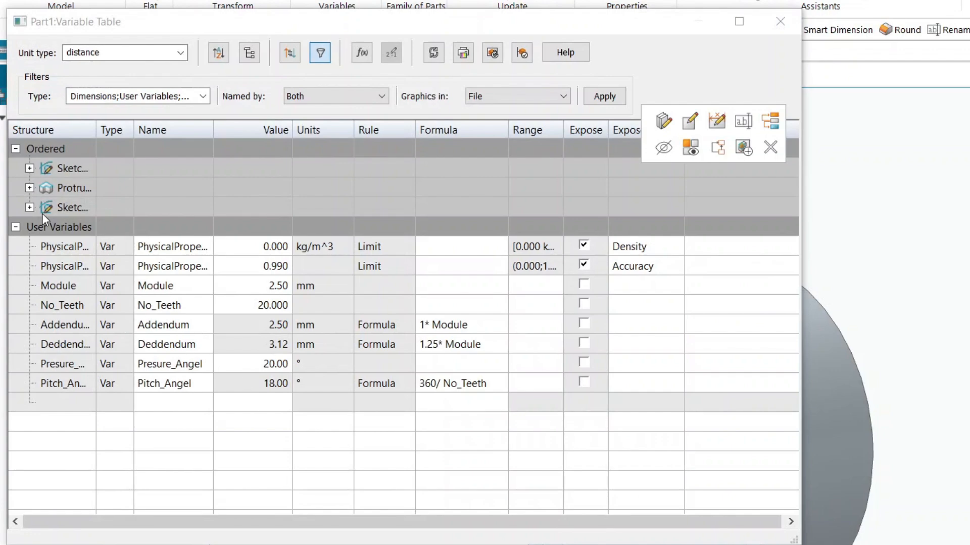
{"action": "left_click", "coordinate": [30, 207]}
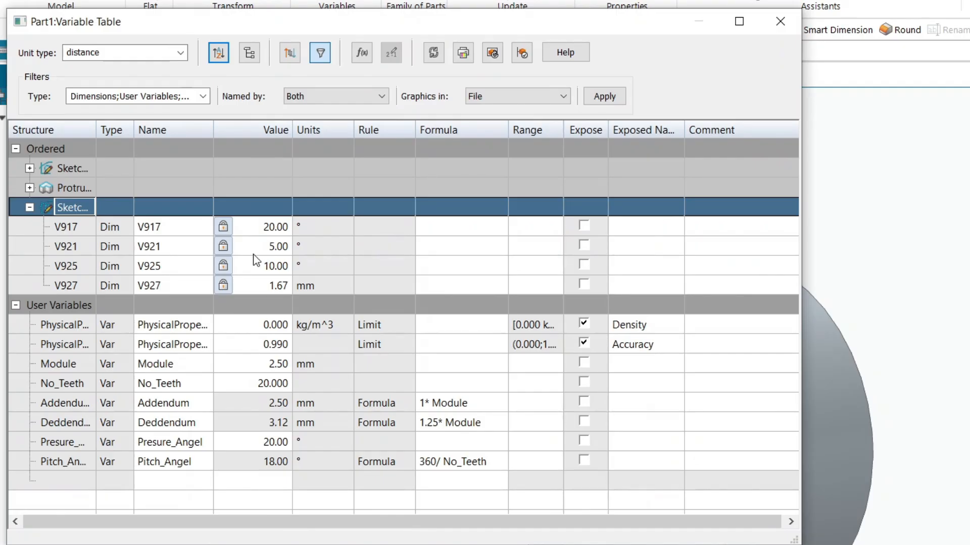
Set the formula of Sketch 2's 5° angle dimension to Pitch_Angel /4
{"action": "left_click", "coordinate": [453, 251]}
{"action": "left_click", "coordinate": [453, 248]}
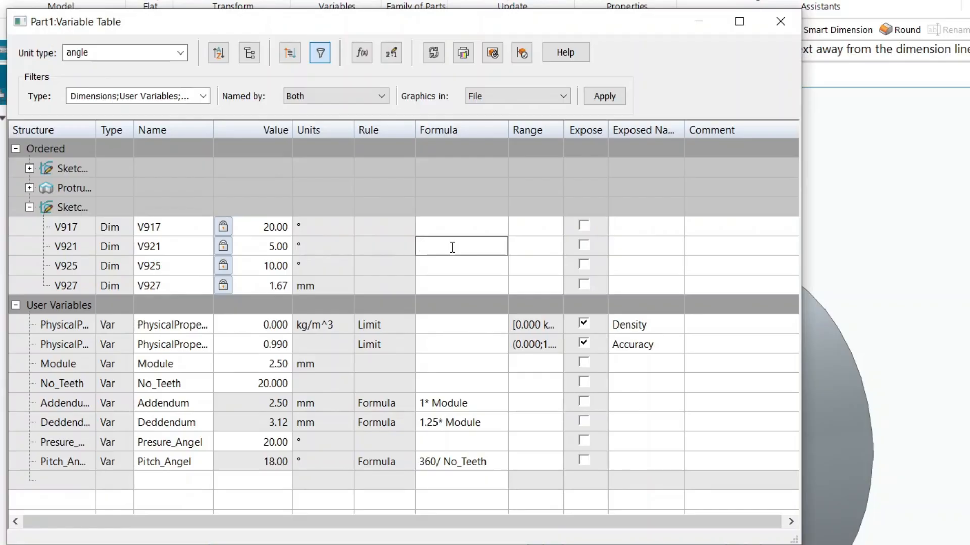
{"action": "type", "text": "Pitch_Angel /"}
{"action": "type", "text": "4"}
{"action": "key", "text": "Return"}
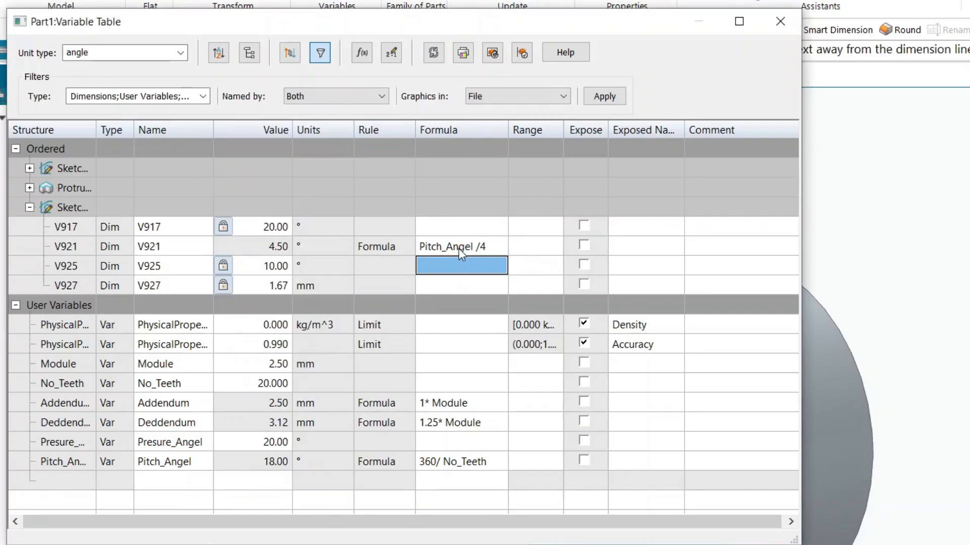
Set the 10° angle dimension's formula to Pitch_Angel/2 and drive the 1.67 mm distance with a formula based on Pitch_Angel
{"action": "left_click", "coordinate": [462, 264]}
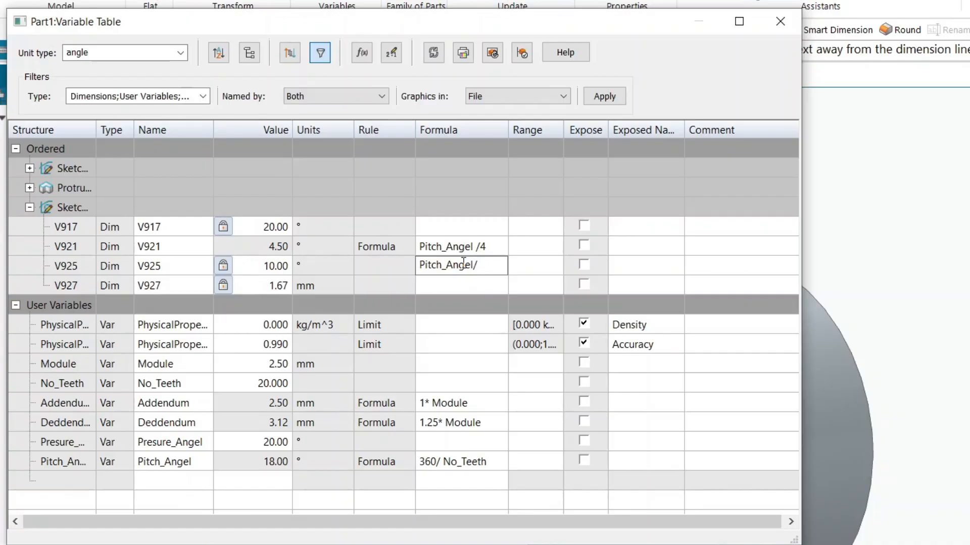
{"action": "type", "text": "2"}
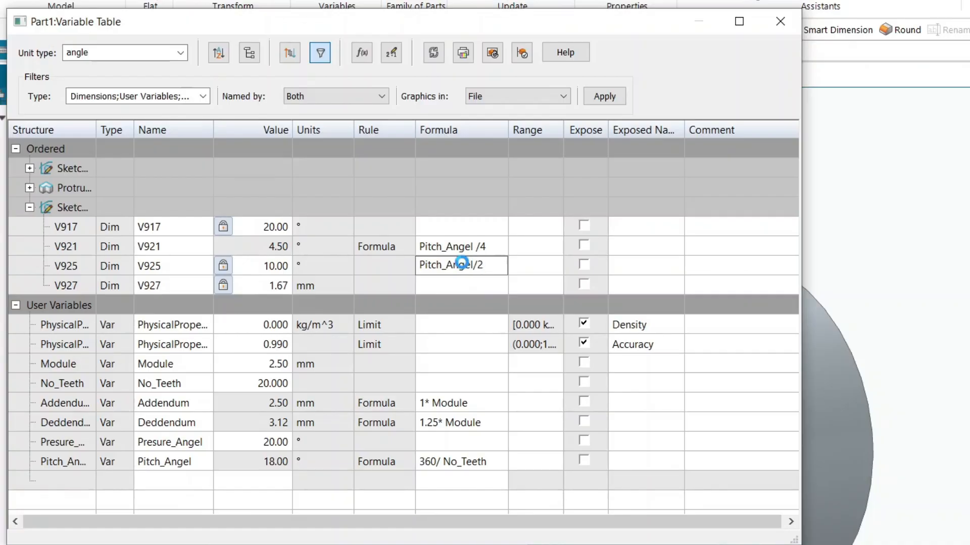
{"action": "key", "text": "Return"}
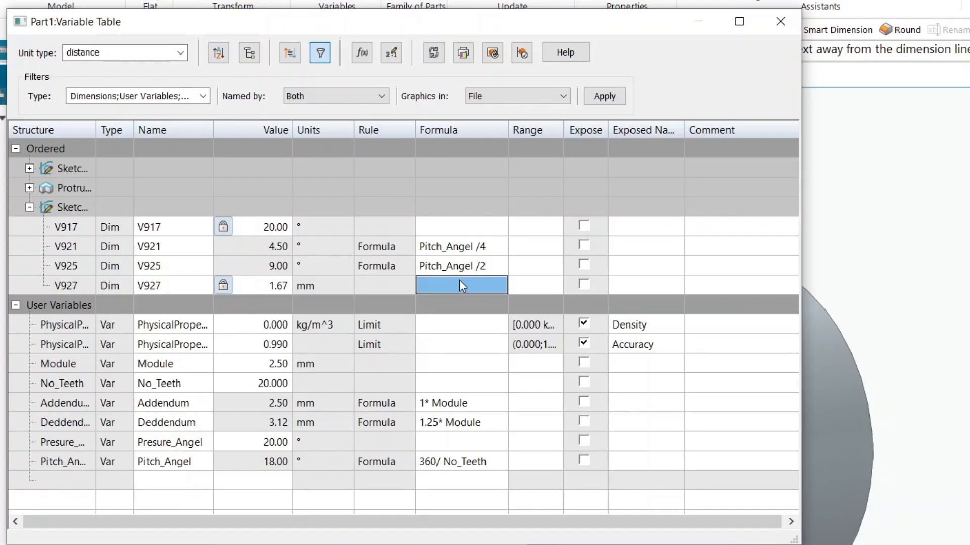
{"action": "left_click", "coordinate": [458, 285]}
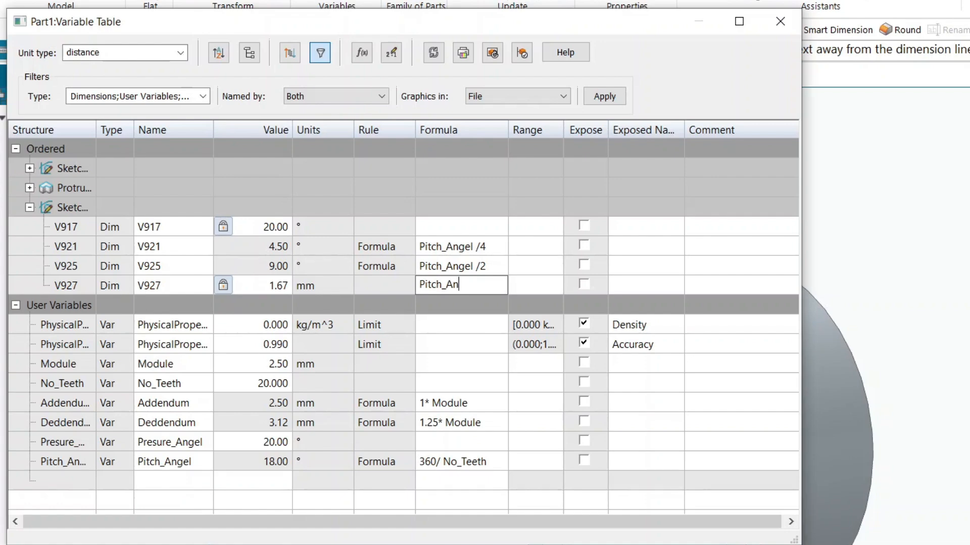
{"action": "type", "text": "Pitch_Ange"}
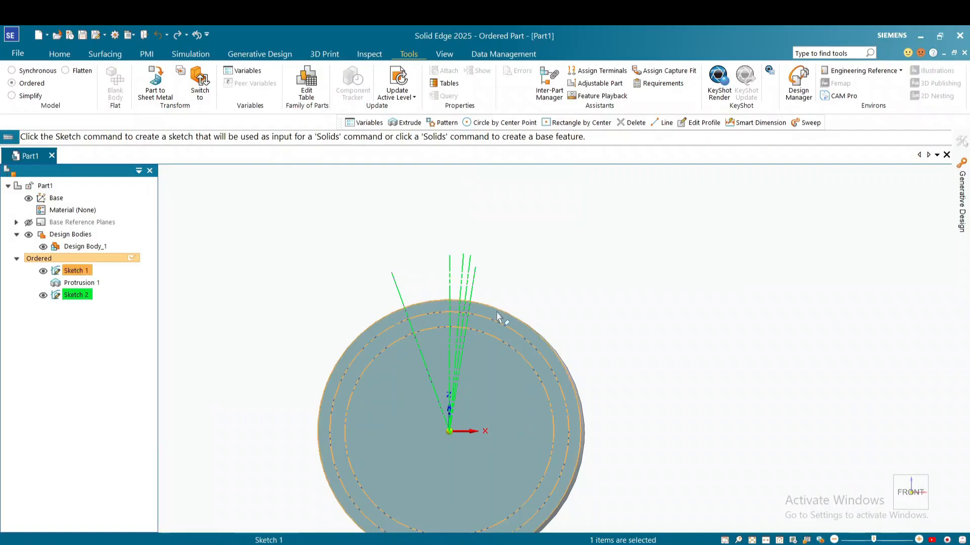
Reopen the profile of Sketch 2 for editing
{"action": "scroll", "coordinate": [472, 317], "scroll_direction": "down", "scroll_amount": 1}
{"action": "scroll", "coordinate": [474, 319], "scroll_direction": "up", "scroll_amount": 3}
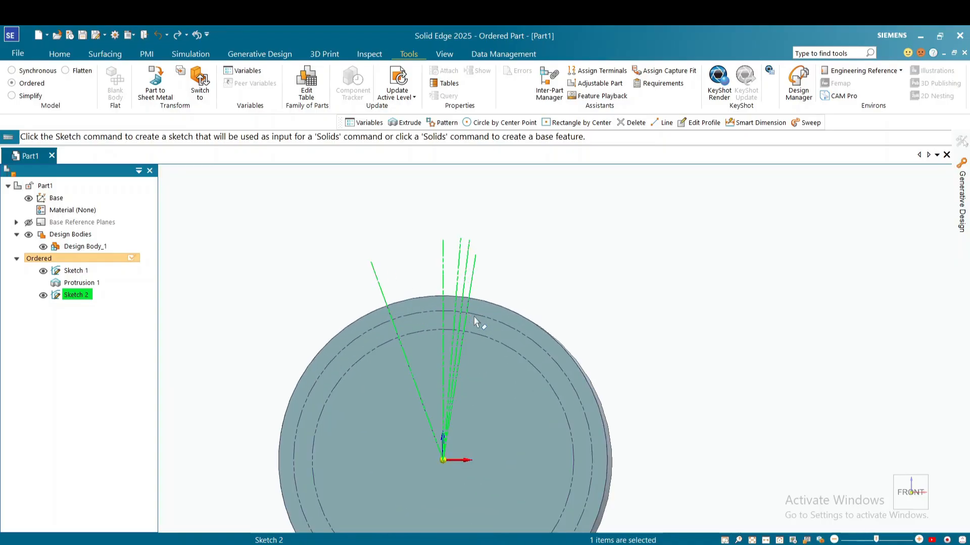
{"action": "scroll", "coordinate": [475, 321], "scroll_direction": "up", "scroll_amount": 2}
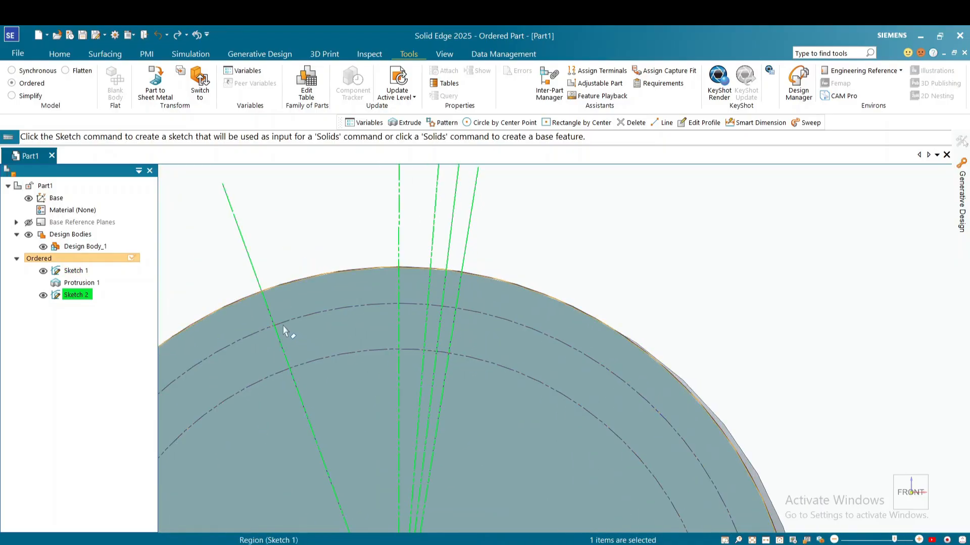
{"action": "right_click", "coordinate": [73, 299]}
{"action": "left_click", "coordinate": [107, 258]}
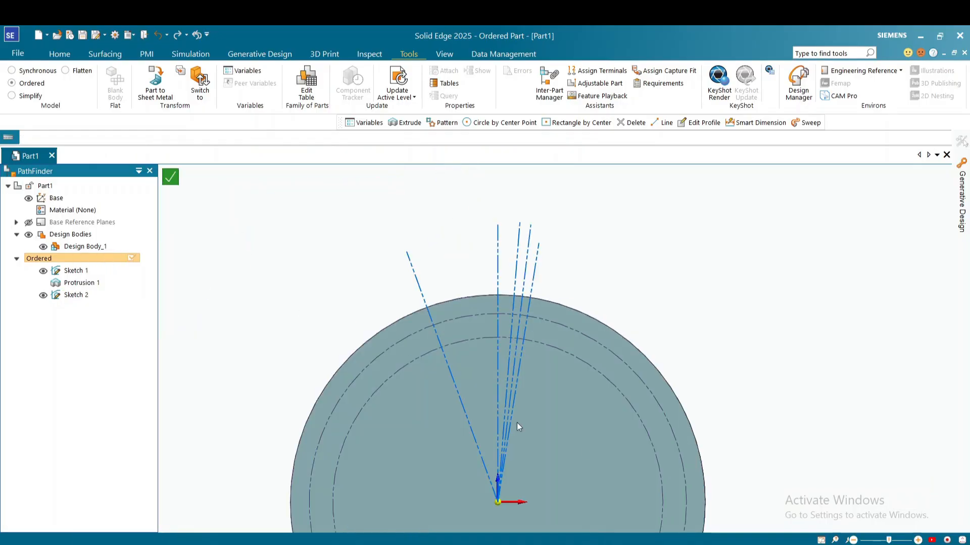
Draw a 15 mm radius circle through the inner dashed circle's crossing with the unangled distance-dimensioned line and the pitch circle's crossing with the 9° line
{"action": "scroll", "coordinate": [514, 339], "scroll_direction": "up", "scroll_amount": 5}
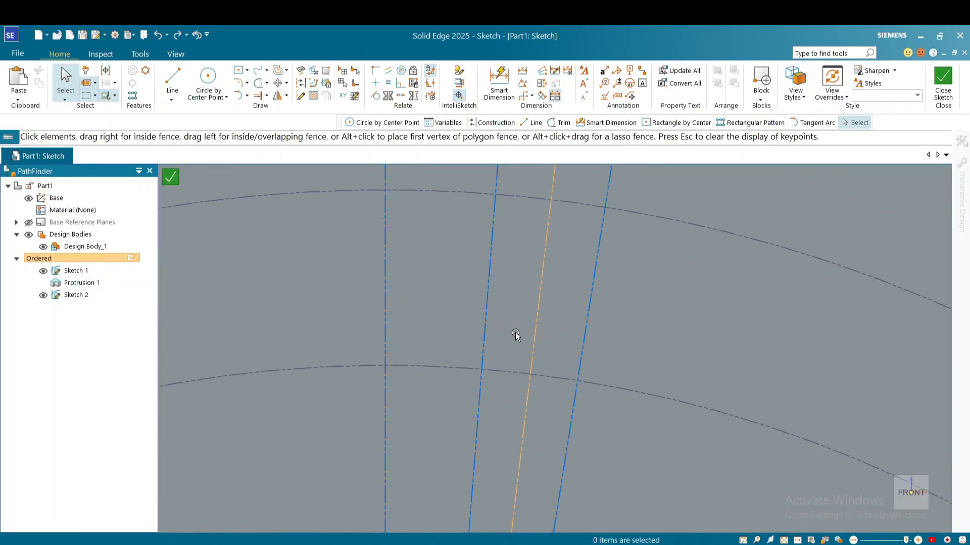
{"action": "scroll", "coordinate": [515, 335], "scroll_direction": "down", "scroll_amount": 4}
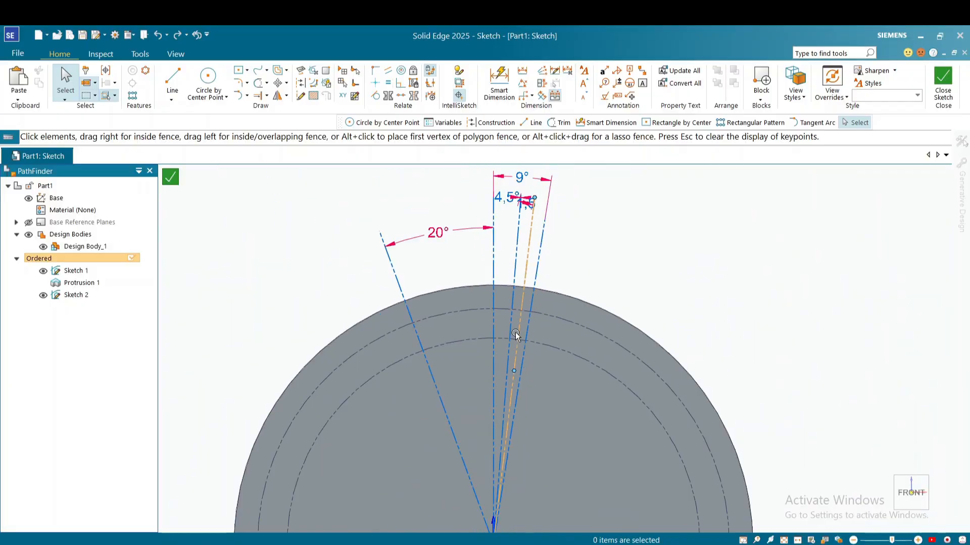
{"action": "scroll", "coordinate": [515, 335], "scroll_direction": "up", "scroll_amount": 4}
{"action": "scroll", "coordinate": [515, 335], "scroll_direction": "up", "scroll_amount": 1}
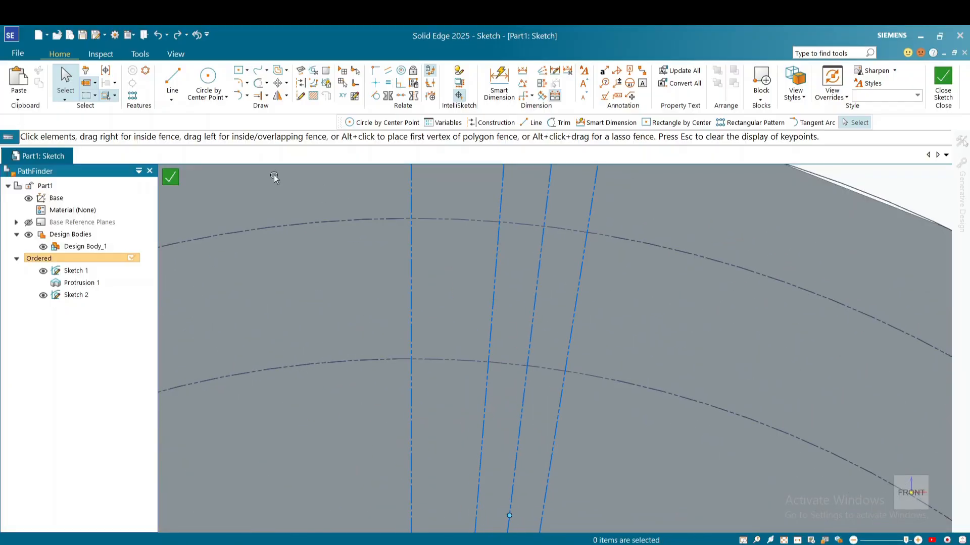
{"action": "left_click", "coordinate": [226, 97]}
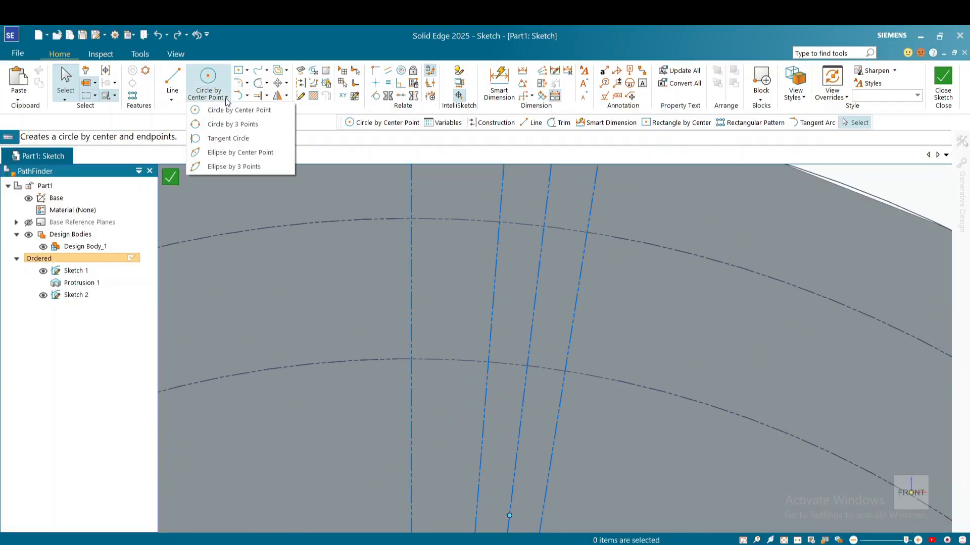
{"action": "left_click", "coordinate": [232, 123]}
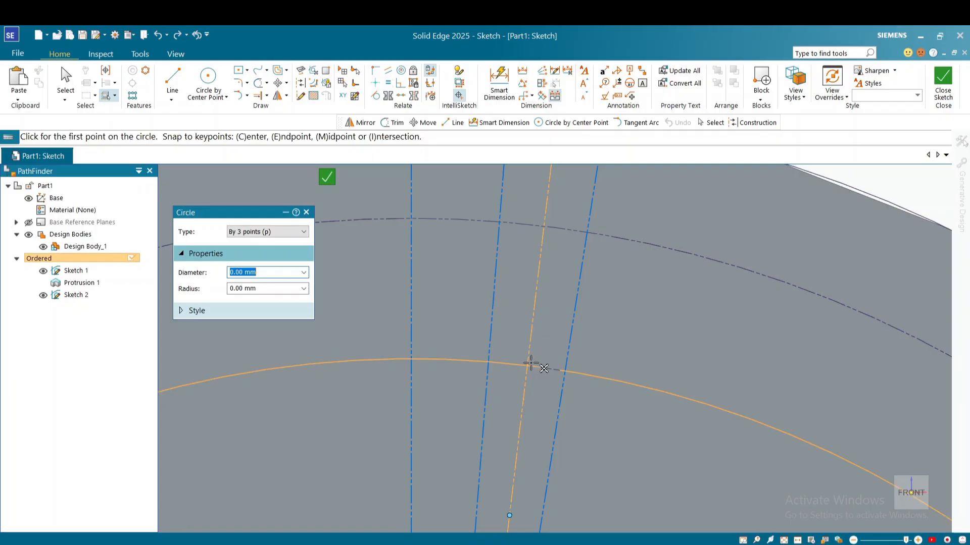
{"action": "left_click", "coordinate": [529, 364]}
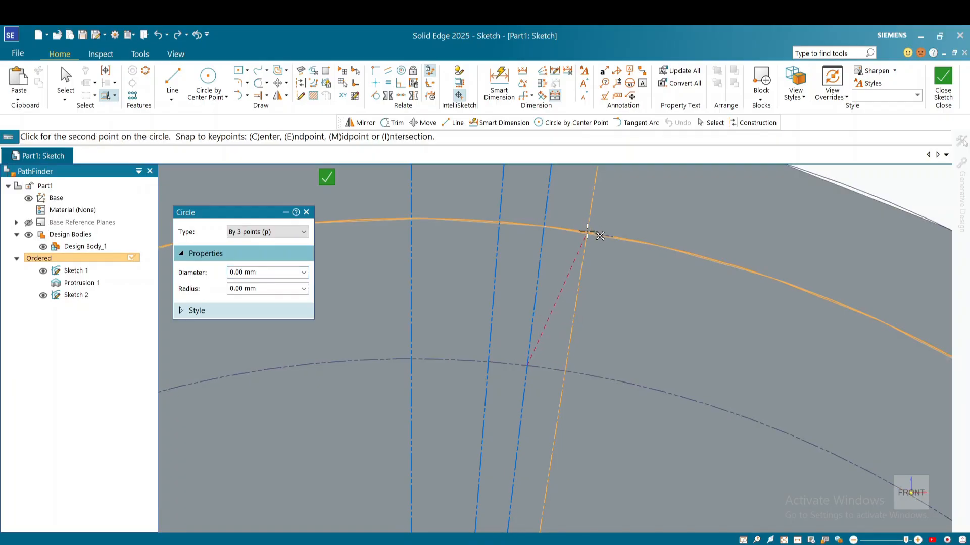
{"action": "left_click", "coordinate": [587, 232]}
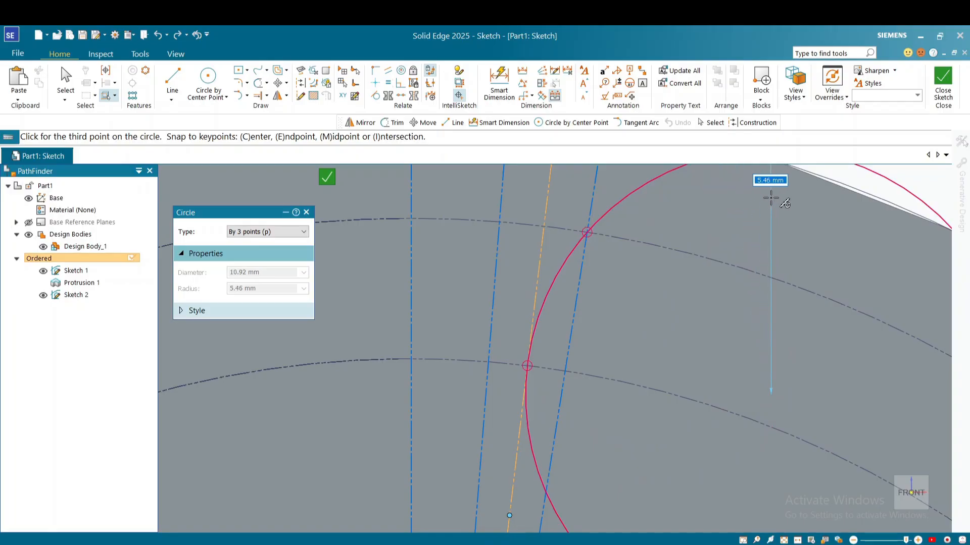
{"action": "type", "text": "15"}
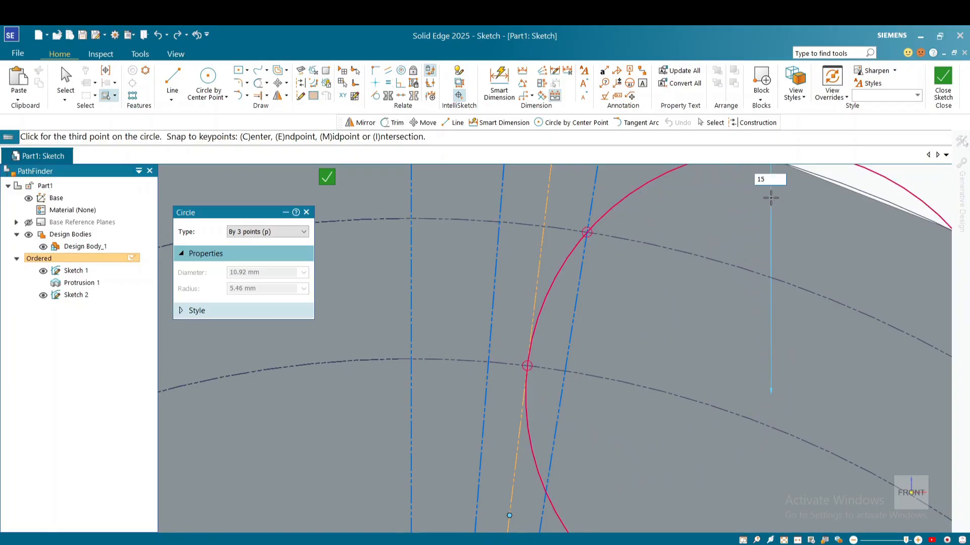
{"action": "key", "text": "Return"}
{"action": "scroll", "coordinate": [771, 197], "scroll_direction": "down", "scroll_amount": 5}
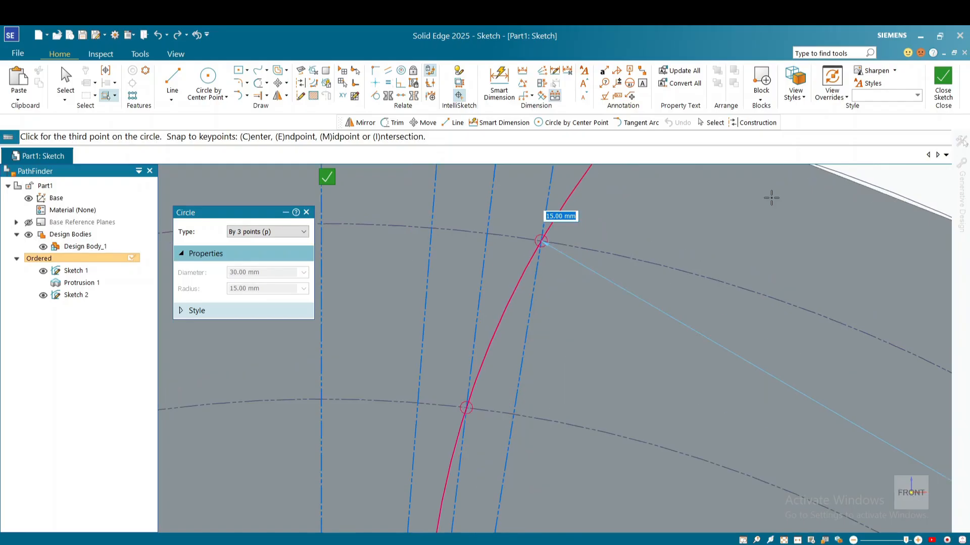
{"action": "scroll", "coordinate": [775, 197], "scroll_direction": "down", "scroll_amount": 3}
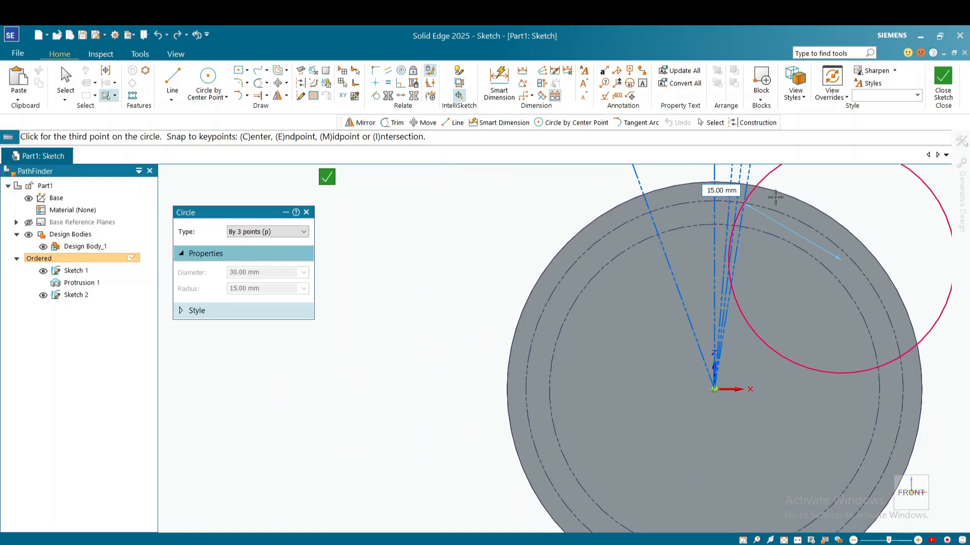
{"action": "left_click", "coordinate": [775, 198]}
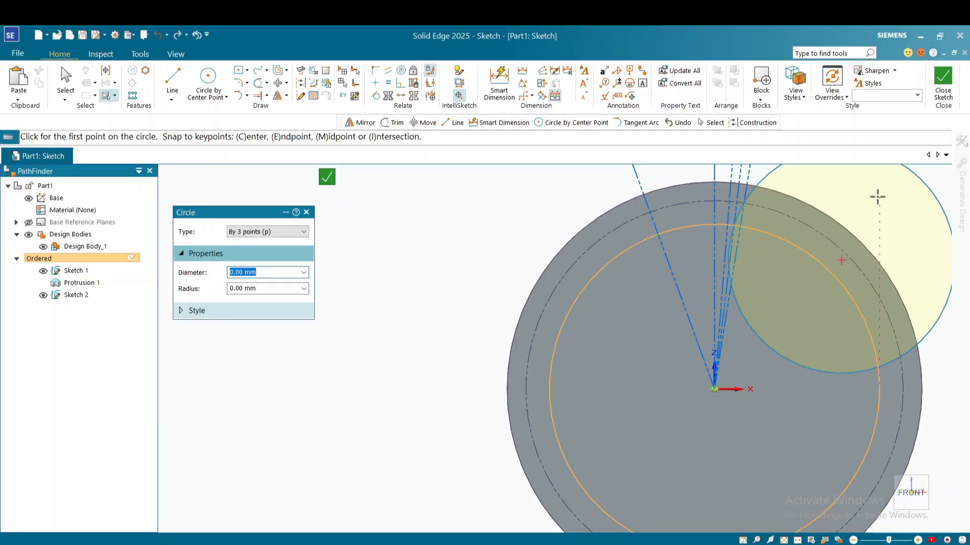
Mirror a copy of the 15 mm radius circle about the 4.5° construction line
{"action": "mouse_move", "coordinate": [877, 195]}
{"action": "middle_mouse_down", "text": "shift"}
{"action": "mouse_move", "coordinate": [736, 279]}
{"action": "mouse_move", "coordinate": [671, 296]}
{"action": "middle_mouse_up", "text": "shift"}
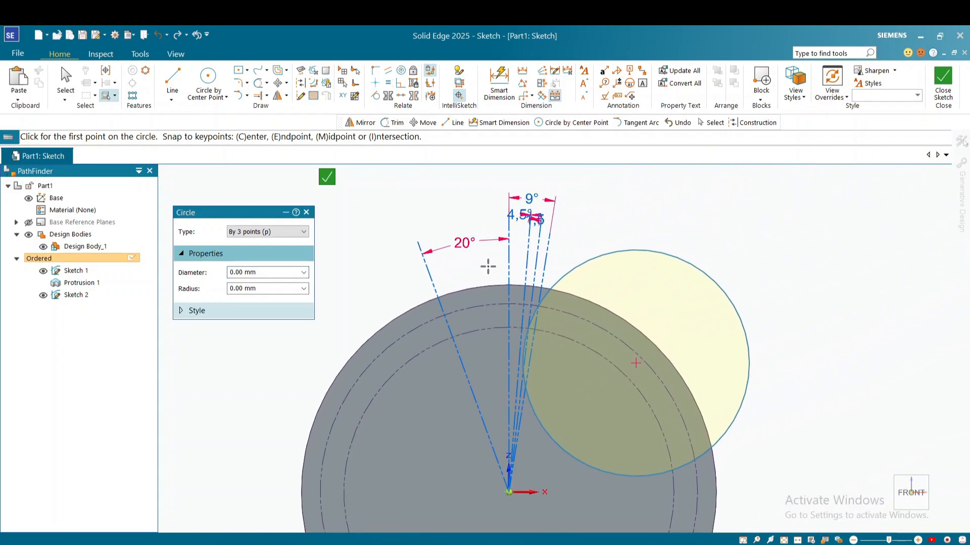
{"action": "left_click", "coordinate": [277, 95]}
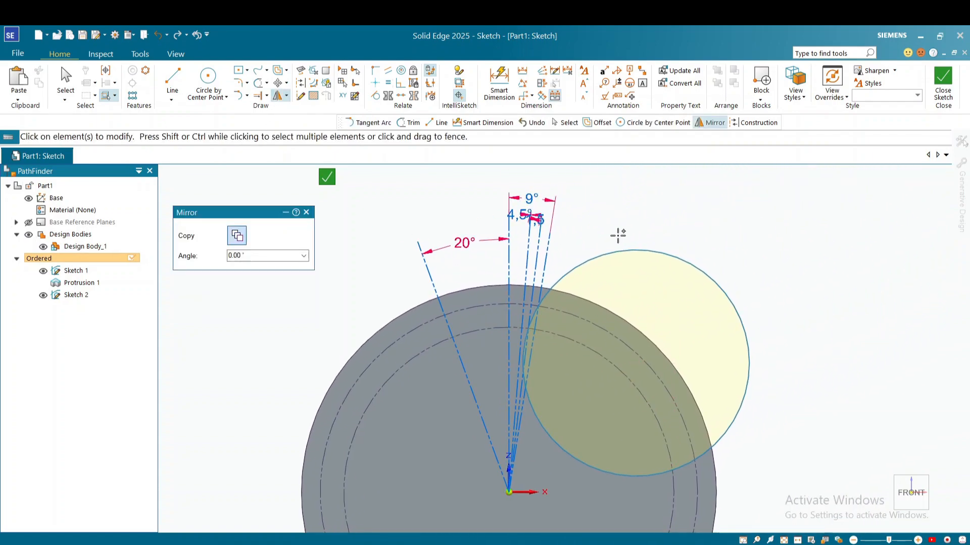
{"action": "left_click", "coordinate": [626, 248]}
{"action": "scroll", "coordinate": [528, 302], "scroll_direction": "up", "scroll_amount": 3}
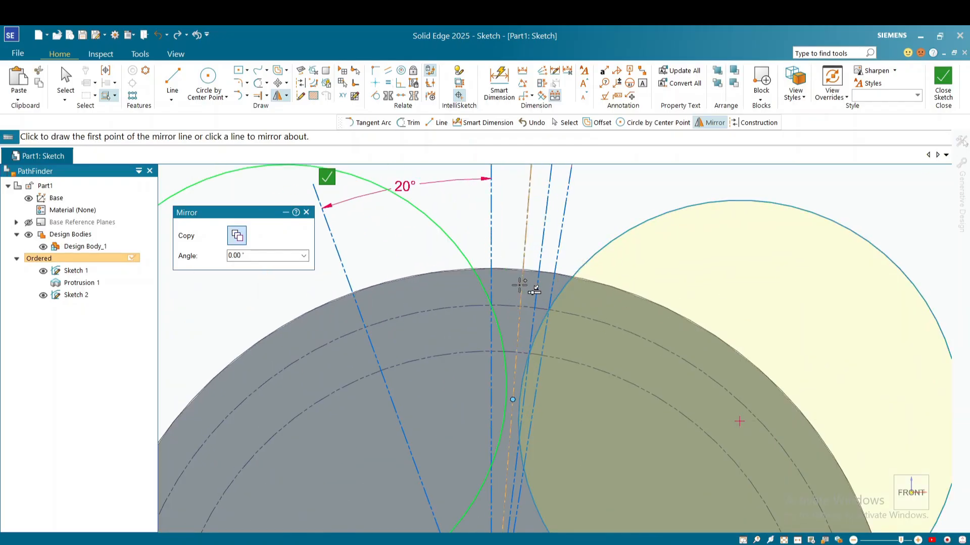
{"action": "left_click", "coordinate": [520, 285]}
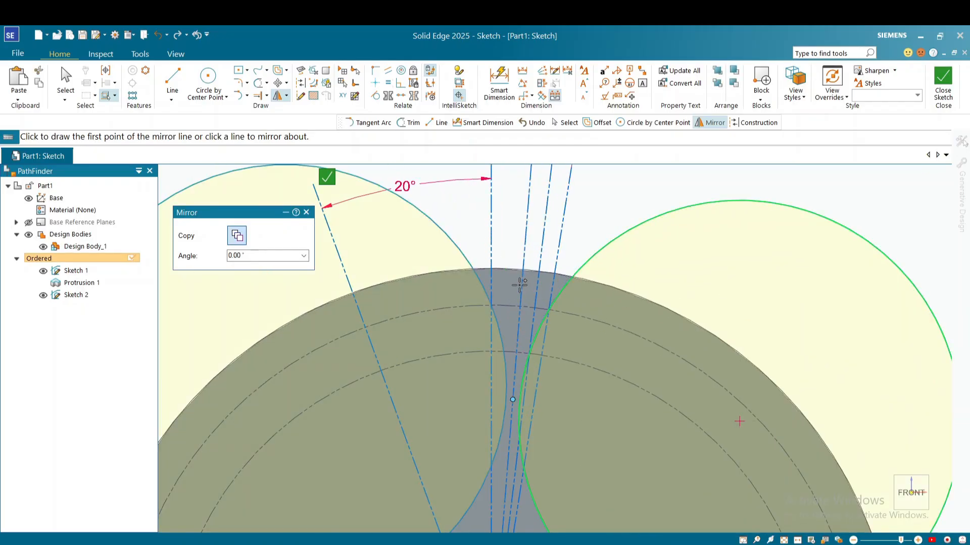
Draw a Tangent Arc along the inner dashed circle between its crossings with the two 15 mm radius circles
{"action": "scroll", "coordinate": [378, 238], "scroll_direction": "up", "scroll_amount": 3}
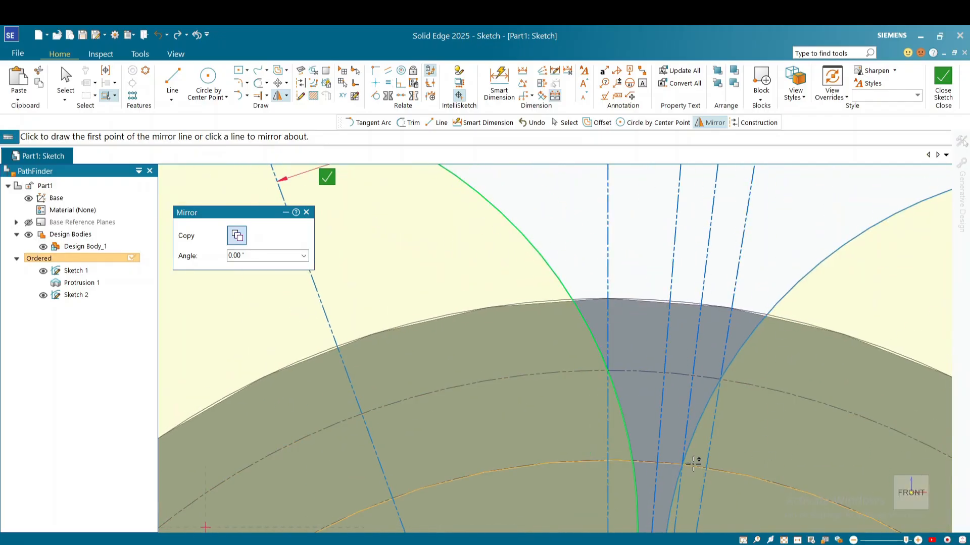
{"action": "left_click", "coordinate": [238, 95]}
{"action": "scroll", "coordinate": [493, 444], "scroll_direction": "up", "scroll_amount": 3}
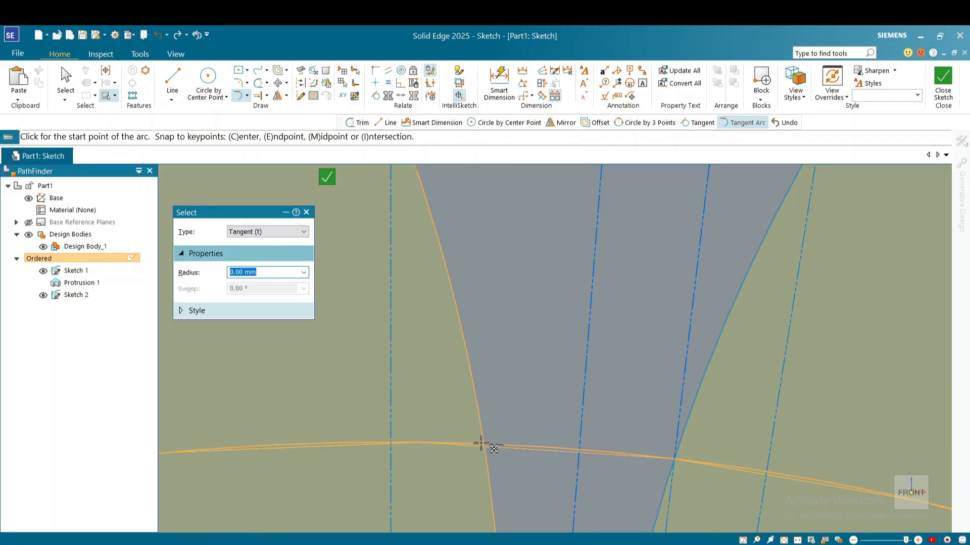
{"action": "left_click", "coordinate": [483, 444]}
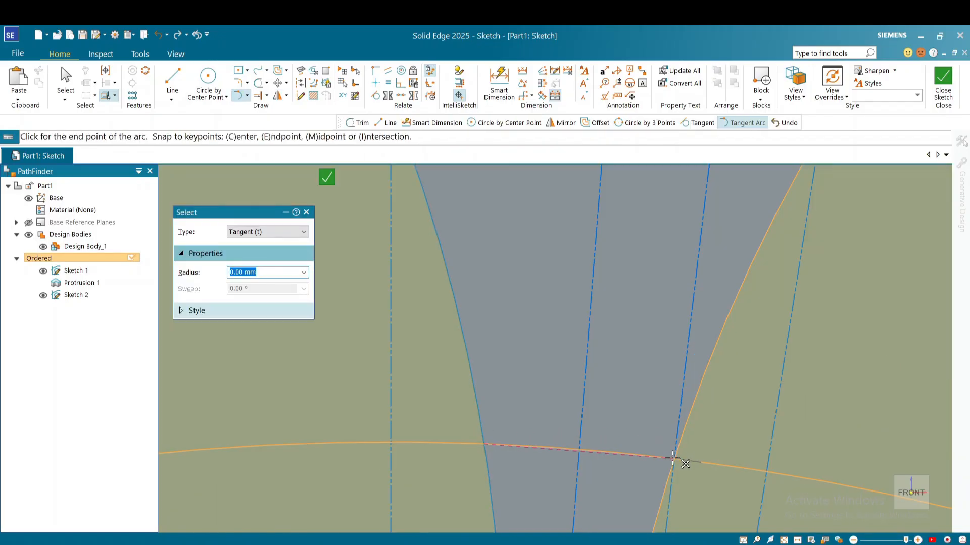
{"action": "left_click", "coordinate": [673, 458]}
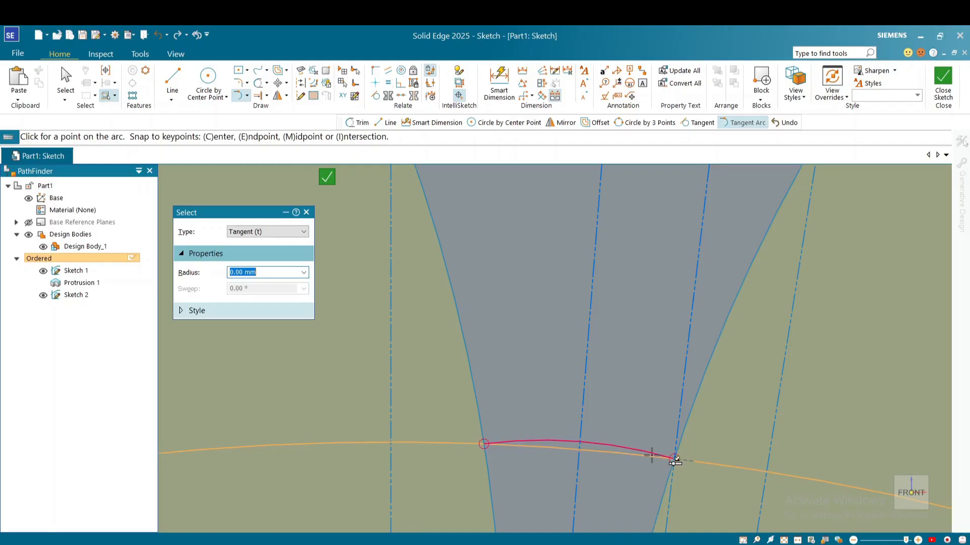
{"action": "scroll", "coordinate": [612, 454], "scroll_direction": "up", "scroll_amount": 2}
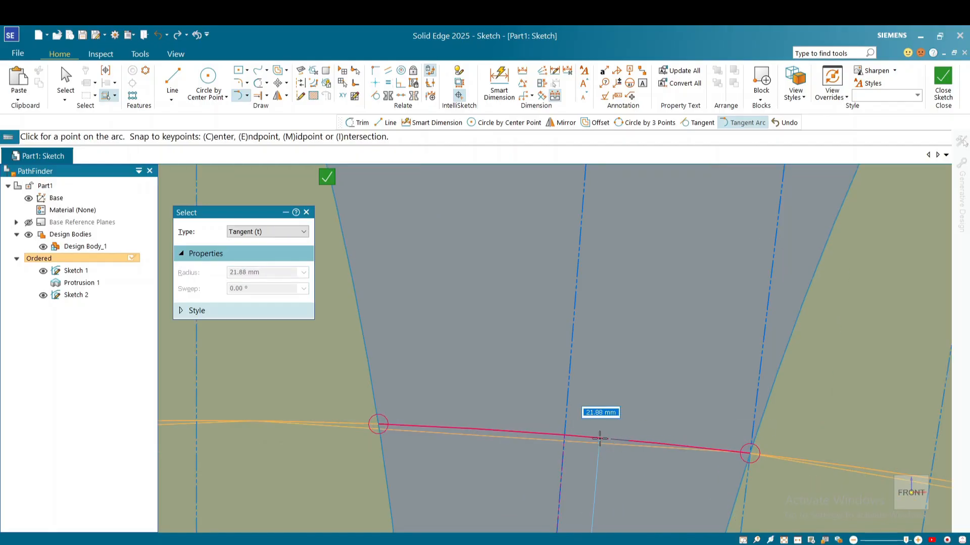
{"action": "left_click", "coordinate": [600, 429]}
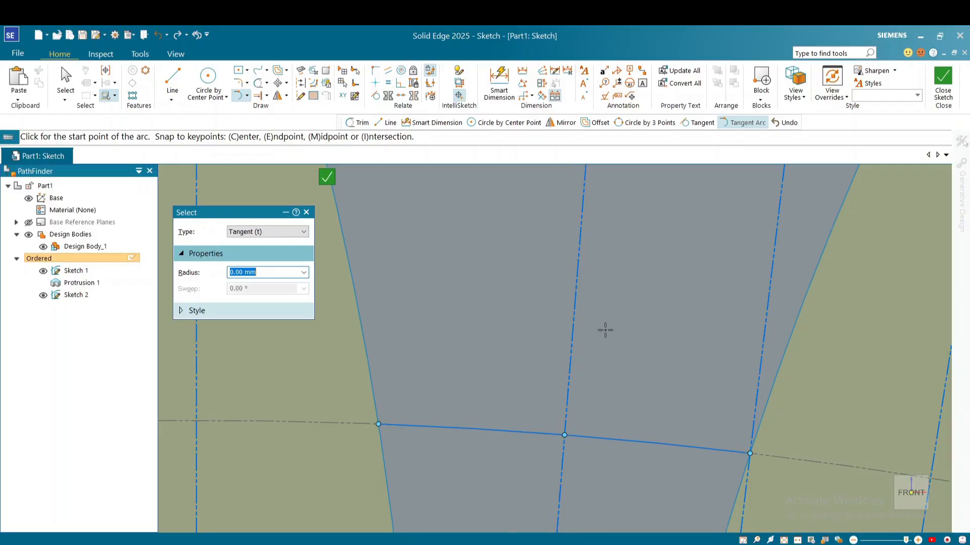
Draw a second arc along the gear blank's outer circle between its crossings with the two 15 mm radius circles
{"action": "scroll", "coordinate": [648, 322], "scroll_direction": "down", "scroll_amount": 2}
{"action": "scroll", "coordinate": [648, 322], "scroll_direction": "down", "scroll_amount": 2}
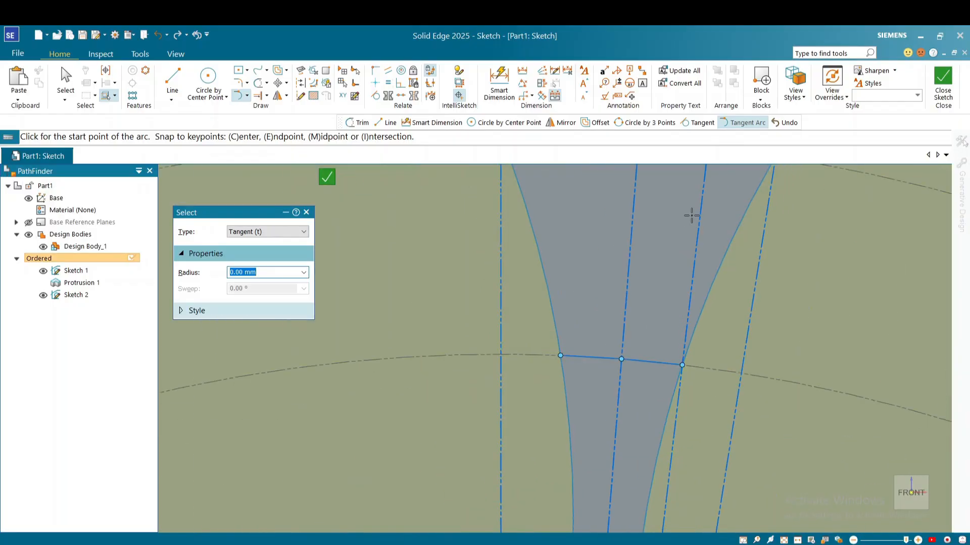
{"action": "scroll", "coordinate": [691, 215], "scroll_direction": "down", "scroll_amount": 1}
{"action": "middle_click_drag", "start_coordinate": [690, 219], "coordinate": [649, 495], "text": "shift"}
{"action": "scroll", "coordinate": [649, 495], "scroll_direction": "up", "scroll_amount": 1}
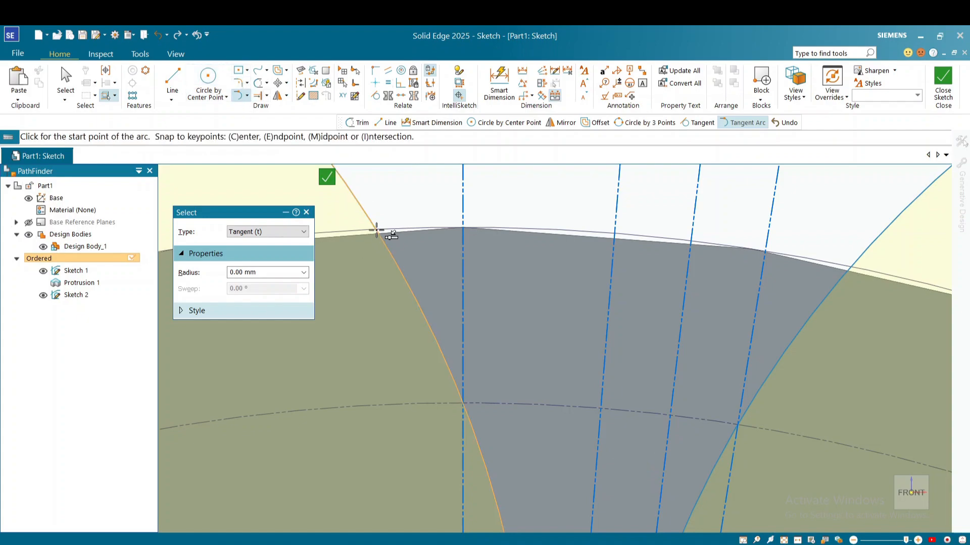
{"action": "left_click", "coordinate": [376, 228]}
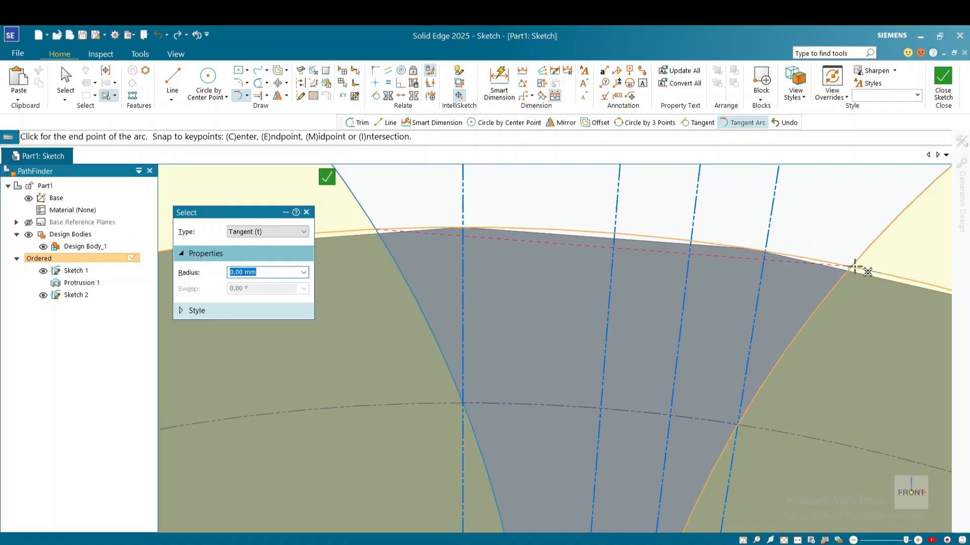
{"action": "left_click", "coordinate": [854, 267]}
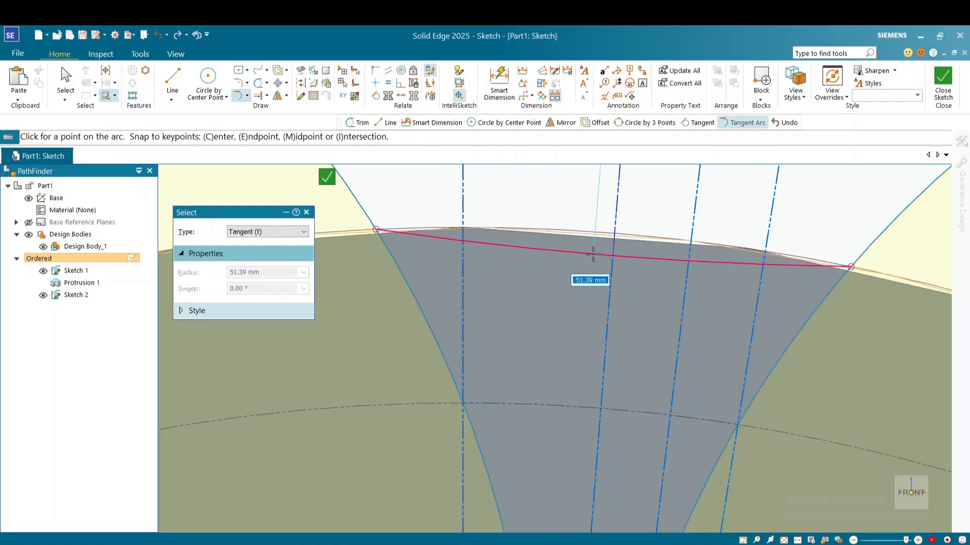
{"action": "left_click", "coordinate": [598, 236]}
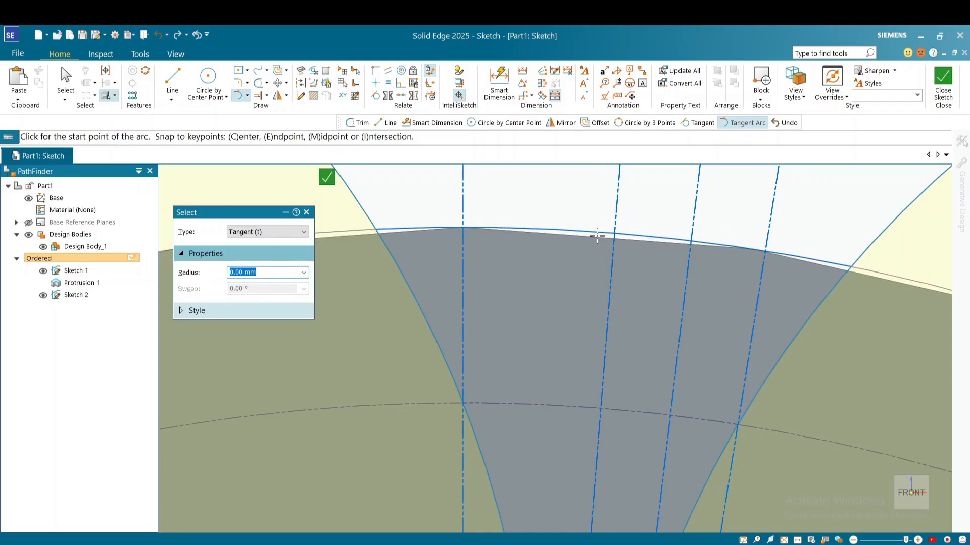
Finish Sketch 2 and reopen its profile for editing
{"action": "left_click", "coordinate": [326, 178]}
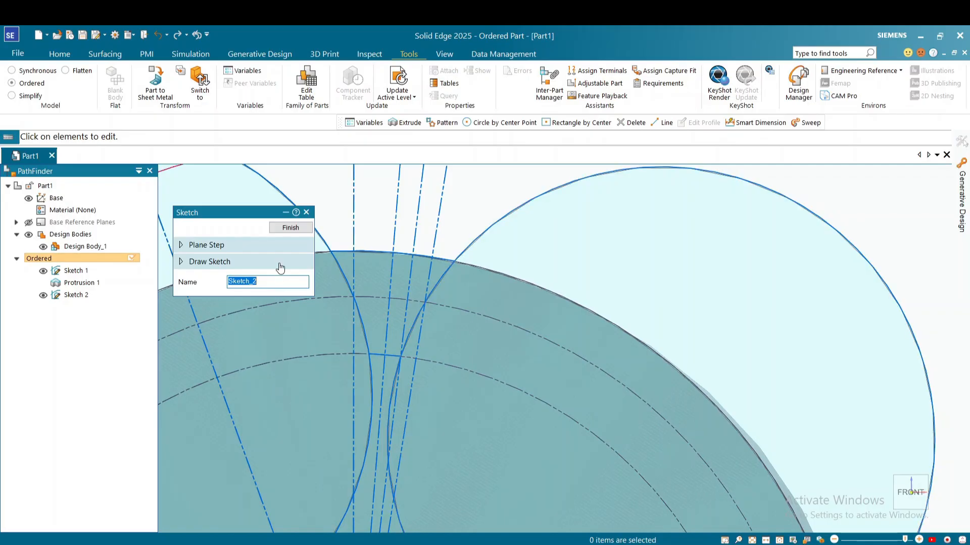
{"action": "left_click", "coordinate": [306, 227]}
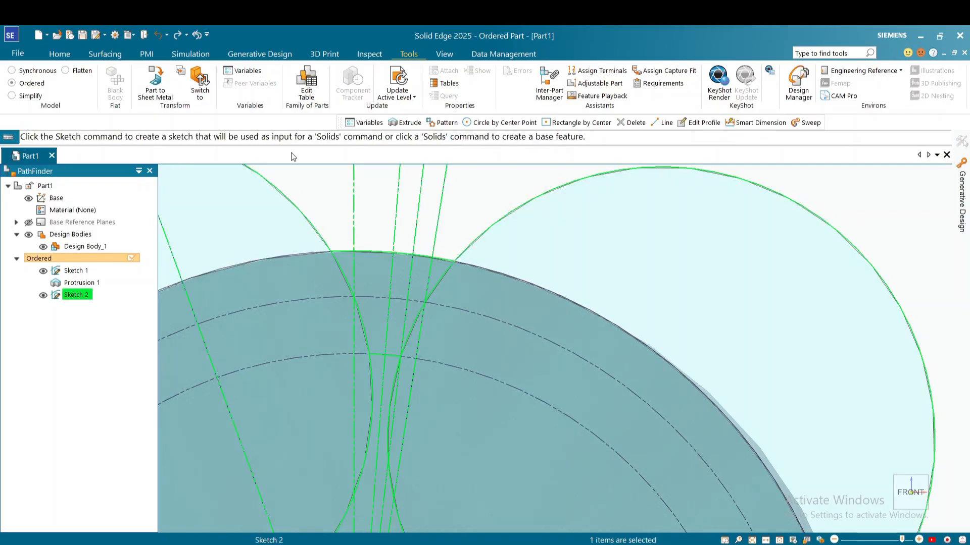
{"action": "left_click", "coordinate": [61, 54]}
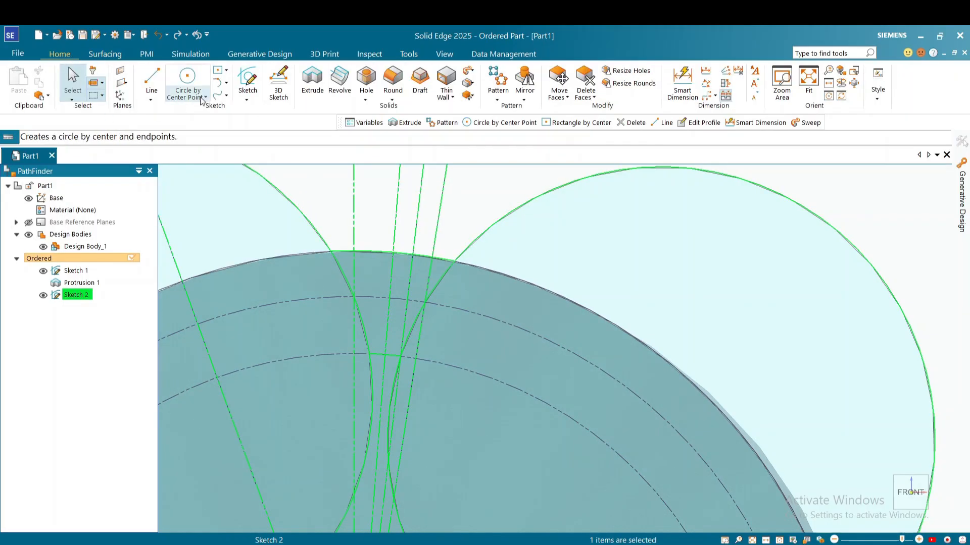
{"action": "right_click", "coordinate": [88, 296]}
{"action": "left_click", "coordinate": [110, 261]}
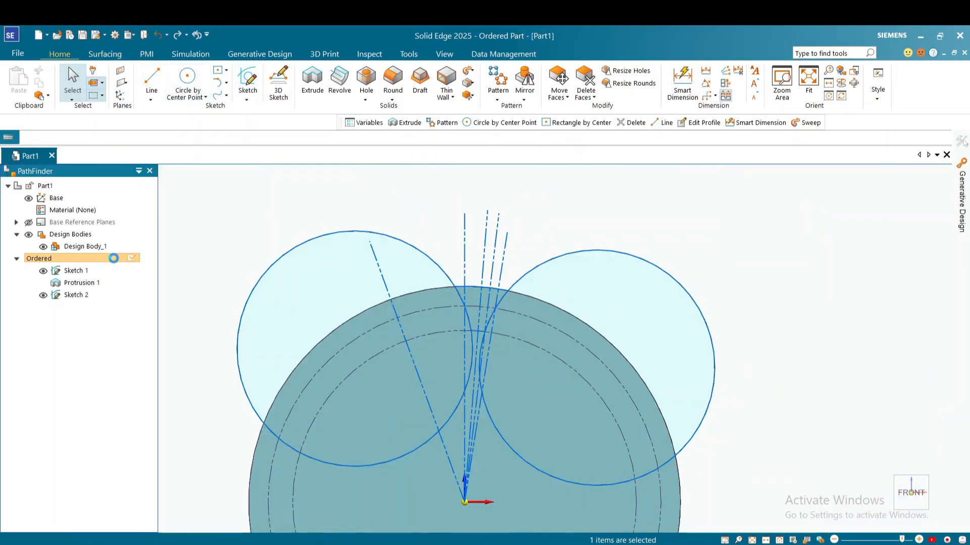
Trim the two 15 mm radius circles down to the flanks of the closed tooth-gap profile and finish Sketch 2
{"action": "scroll", "coordinate": [456, 325], "scroll_direction": "up", "scroll_amount": 3}
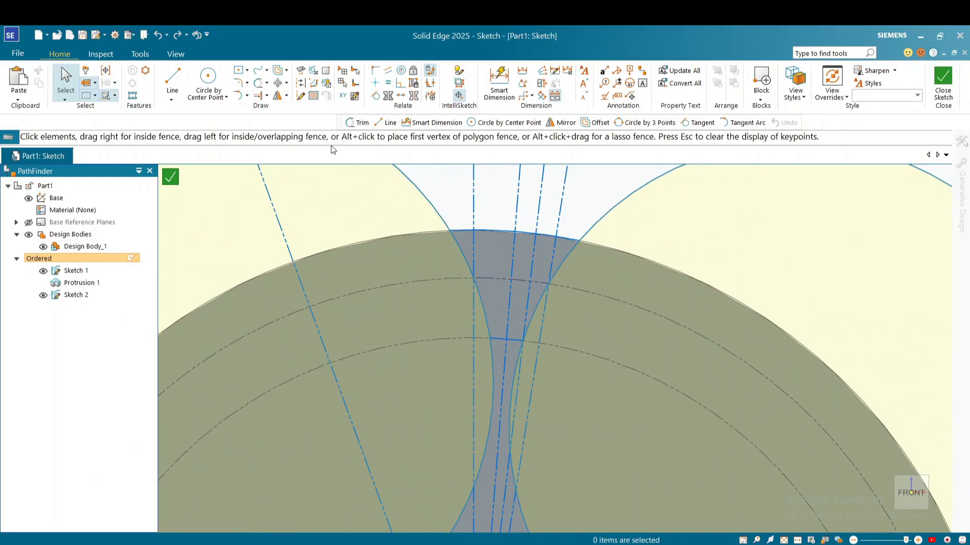
{"action": "left_click", "coordinate": [258, 83]}
{"action": "mouse_move", "coordinate": [435, 229]}
{"action": "left_mouse_down"}
{"action": "mouse_move", "coordinate": [446, 203]}
{"action": "mouse_move", "coordinate": [432, 214]}
{"action": "left_mouse_up"}
{"action": "left_click", "coordinate": [513, 235]}
{"action": "left_click_drag", "start_coordinate": [483, 373], "coordinate": [513, 394]}
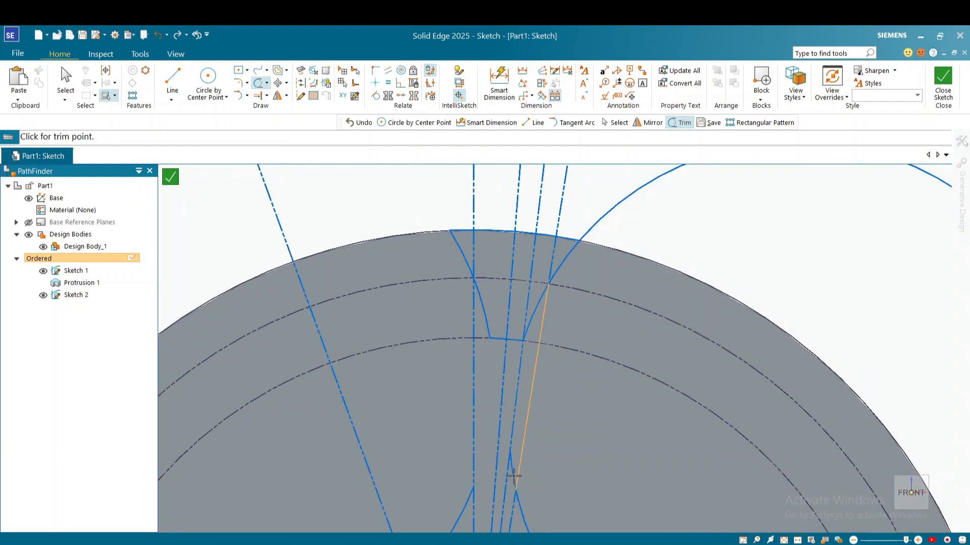
{"action": "left_click", "coordinate": [514, 476]}
{"action": "mouse_move", "coordinate": [517, 504]}
{"action": "left_mouse_down"}
{"action": "mouse_move", "coordinate": [524, 516]}
{"action": "mouse_move", "coordinate": [465, 508]}
{"action": "mouse_move", "coordinate": [467, 497]}
{"action": "left_mouse_up"}
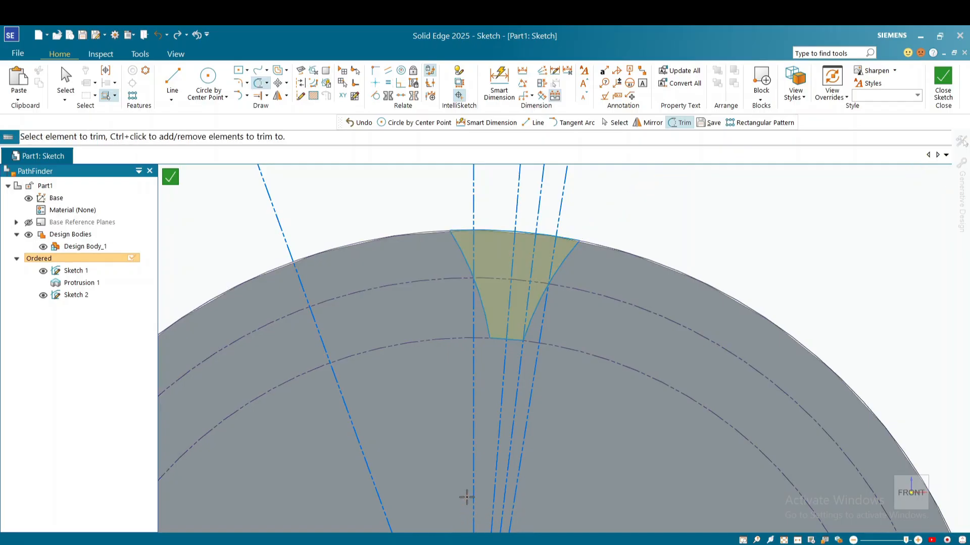
{"action": "left_click", "coordinate": [168, 179]}
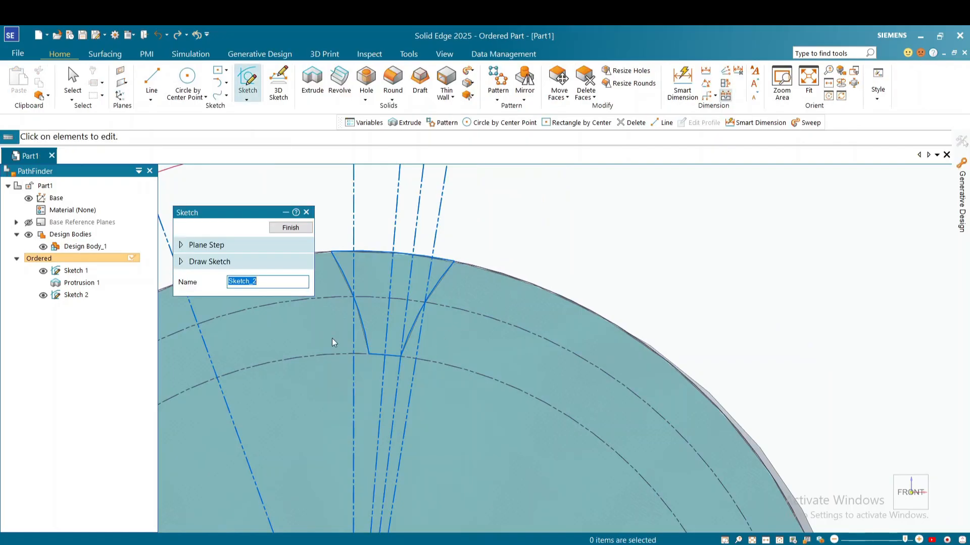
{"action": "left_click", "coordinate": [290, 228]}
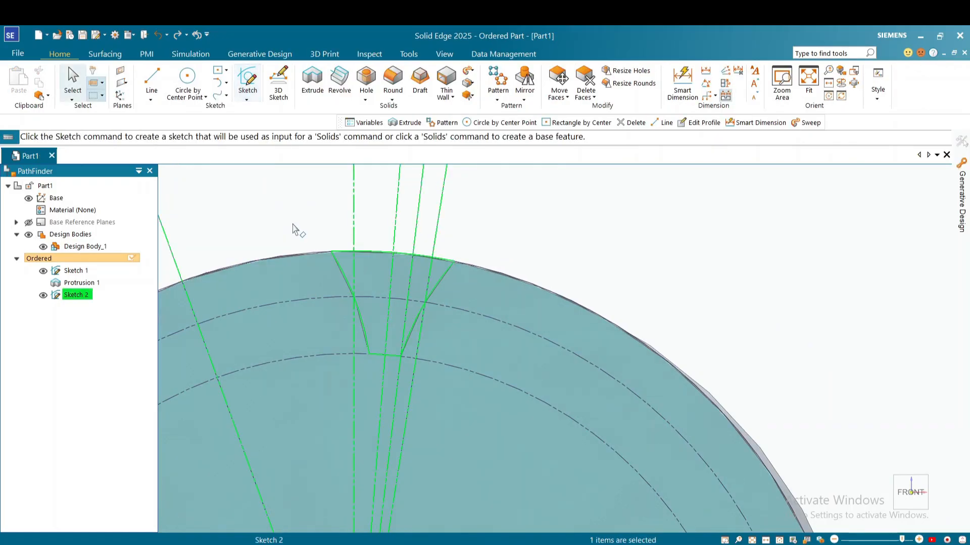
Extrude the tooth-gap region of Sketch 2 about 27.6 mm as a cutout through the gear blank
{"action": "left_click", "coordinate": [312, 80]}
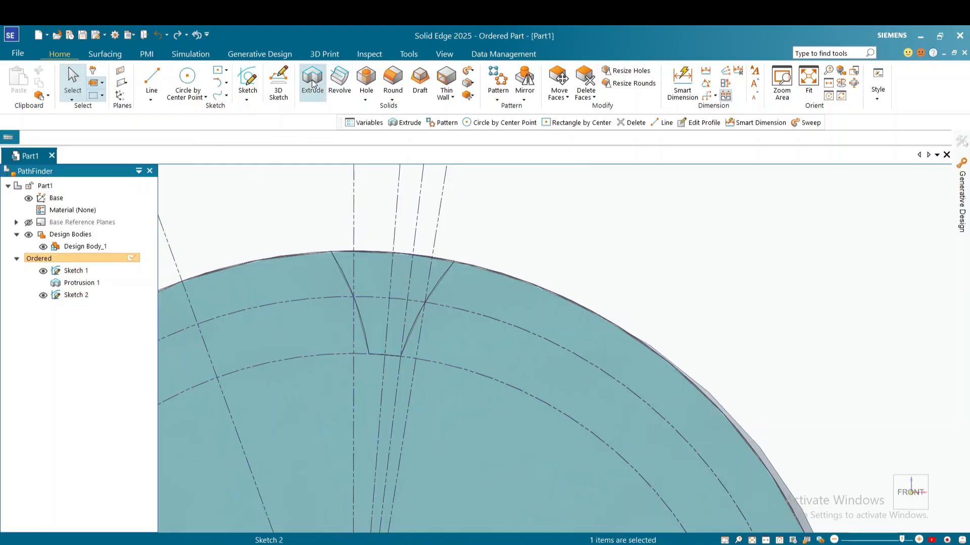
{"action": "left_click", "coordinate": [427, 277]}
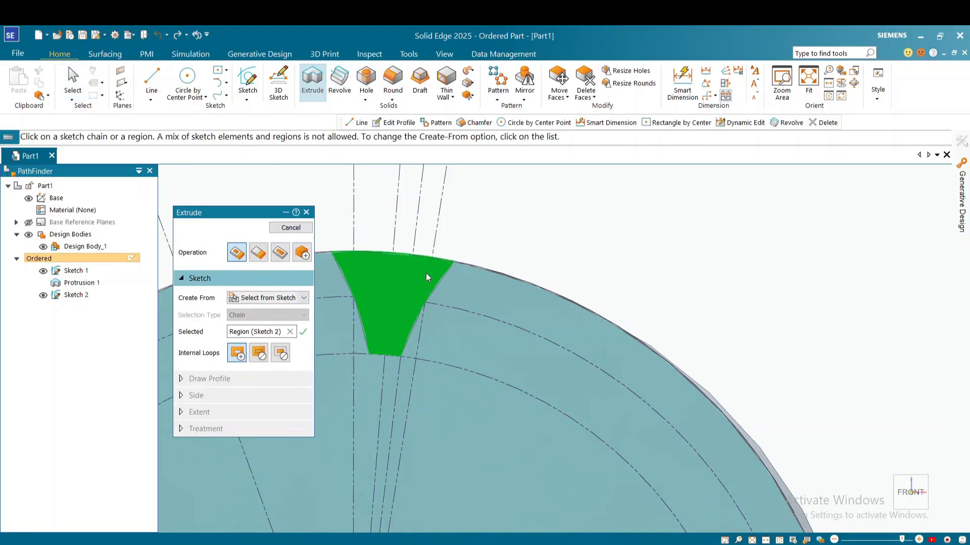
{"action": "left_click", "coordinate": [303, 331]}
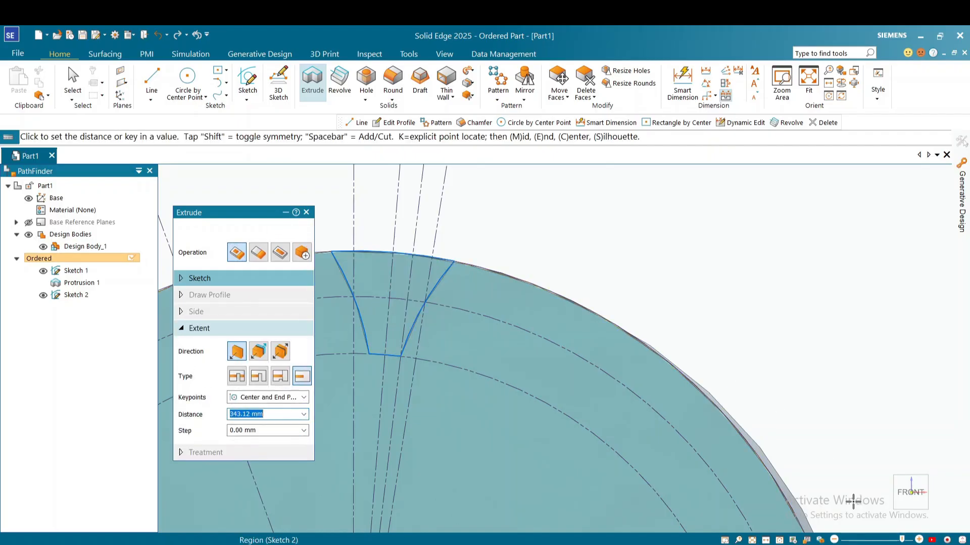
{"action": "left_click_drag", "start_coordinate": [902, 539], "coordinate": [849, 539]}
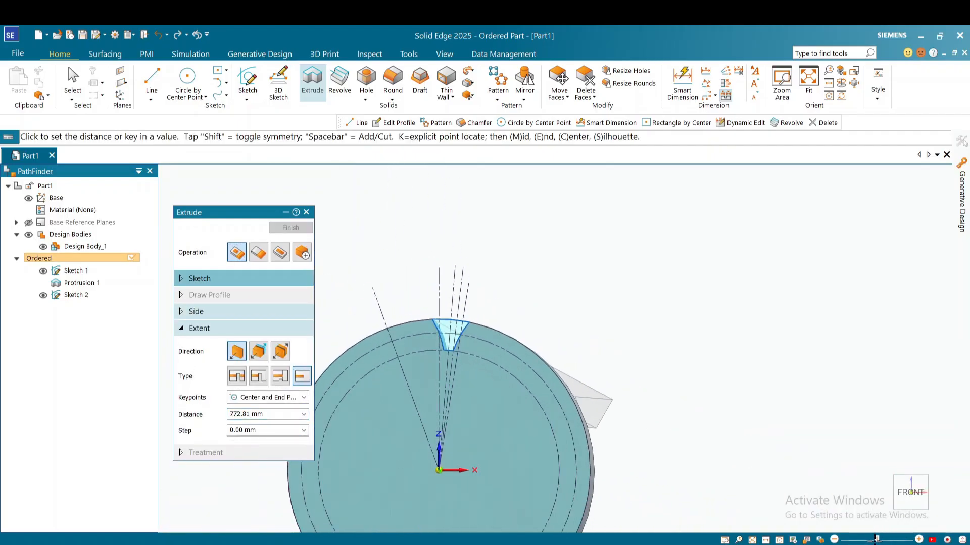
{"action": "middle_click_drag", "start_coordinate": [541, 314], "coordinate": [516, 331]}
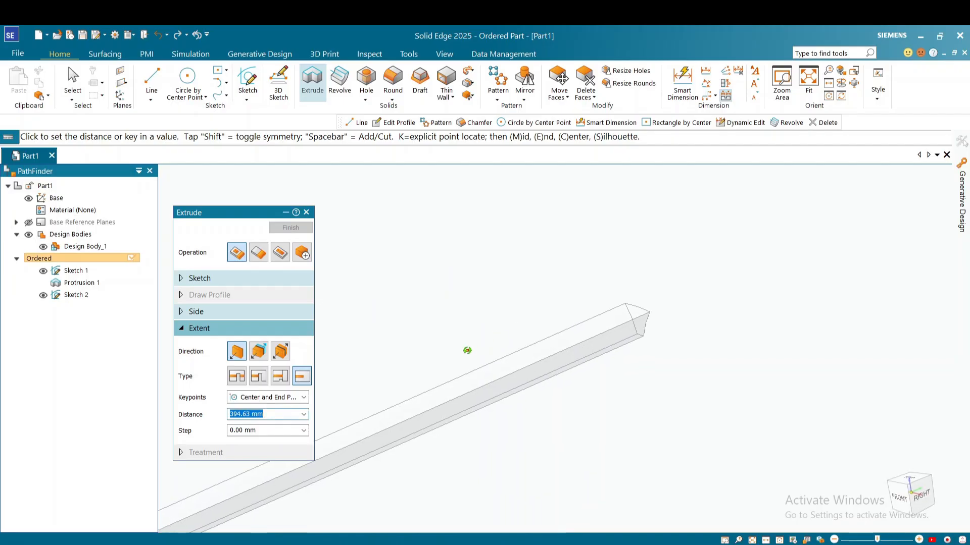
{"action": "left_click_drag", "start_coordinate": [876, 540], "coordinate": [855, 540]}
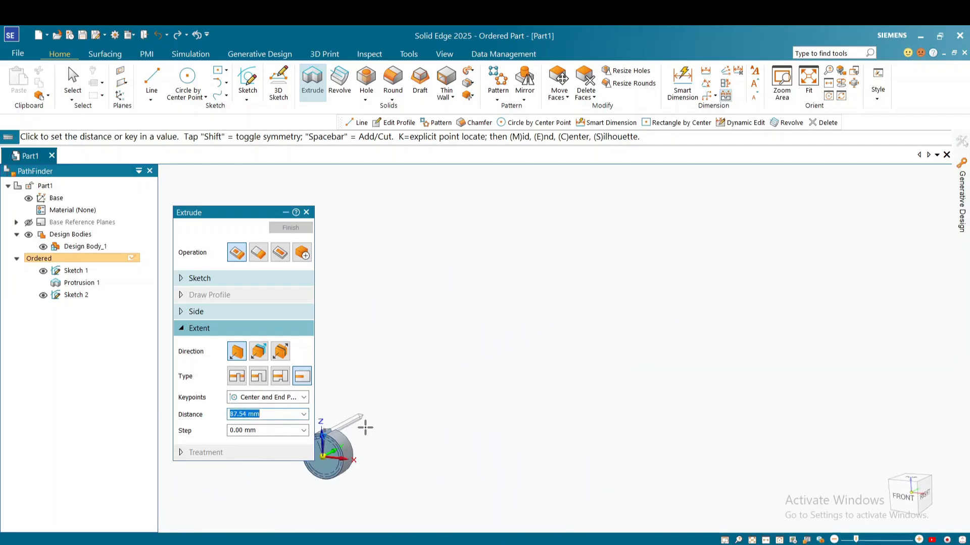
{"action": "middle_click_drag", "start_coordinate": [377, 424], "coordinate": [664, 357], "text": "shift"}
{"action": "scroll", "coordinate": [558, 362], "scroll_direction": "up", "scroll_amount": 2}
{"action": "scroll", "coordinate": [482, 405], "scroll_direction": "up", "scroll_amount": 2}
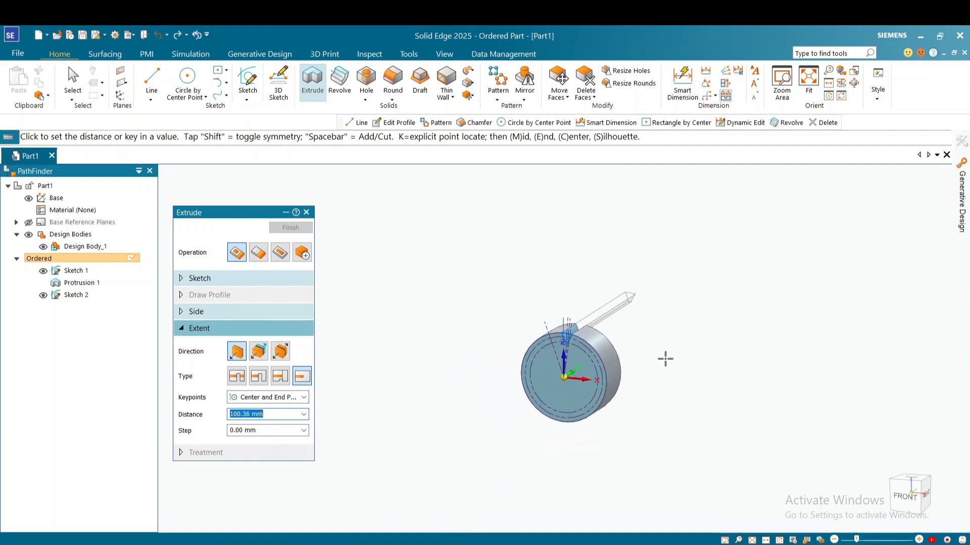
{"action": "scroll", "coordinate": [652, 368], "scroll_direction": "up", "scroll_amount": 3}
{"action": "scroll", "coordinate": [677, 350], "scroll_direction": "down", "scroll_amount": 3}
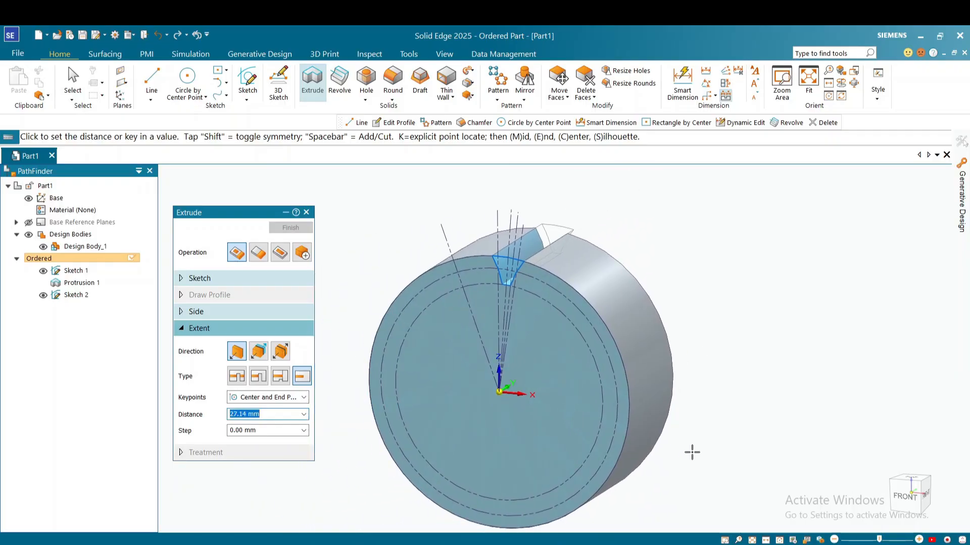
{"action": "left_click", "coordinate": [697, 463]}
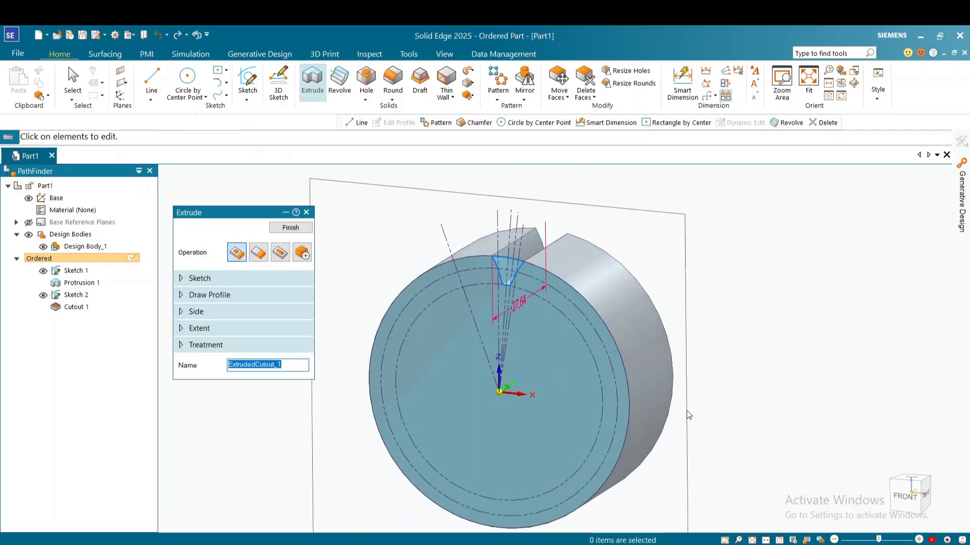
{"action": "left_click", "coordinate": [291, 227]}
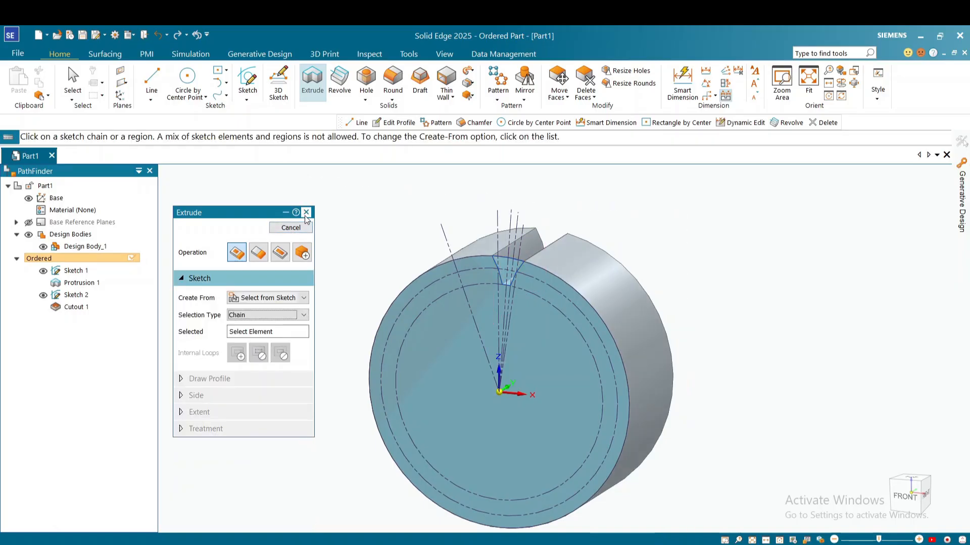
{"action": "left_click", "coordinate": [302, 225]}
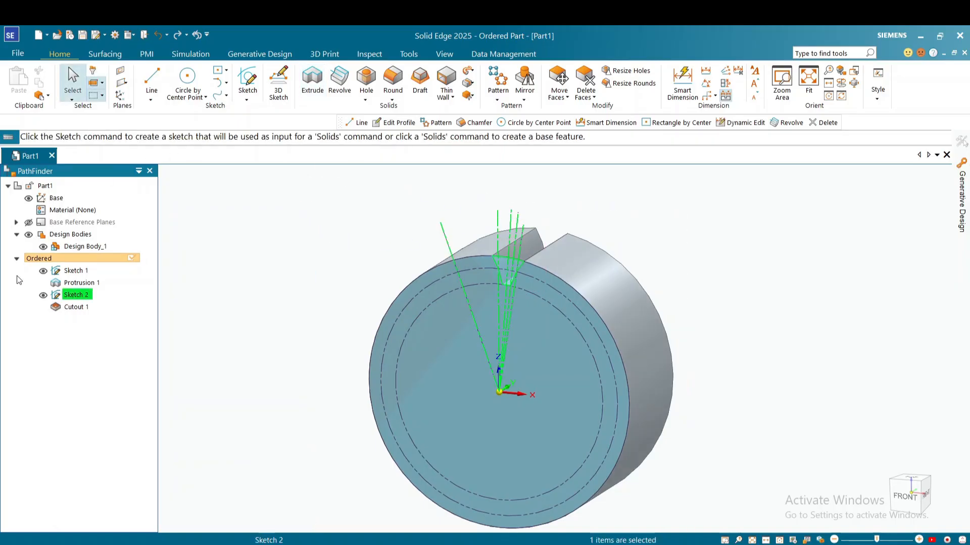
Hide Sketch 2 and Sketch 1
{"action": "left_click", "coordinate": [43, 296]}
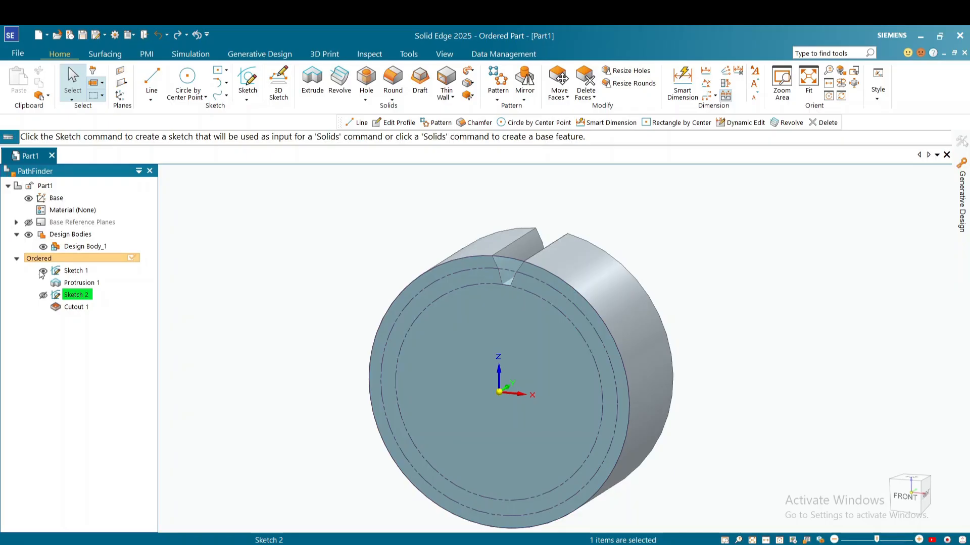
{"action": "left_click", "coordinate": [43, 272]}
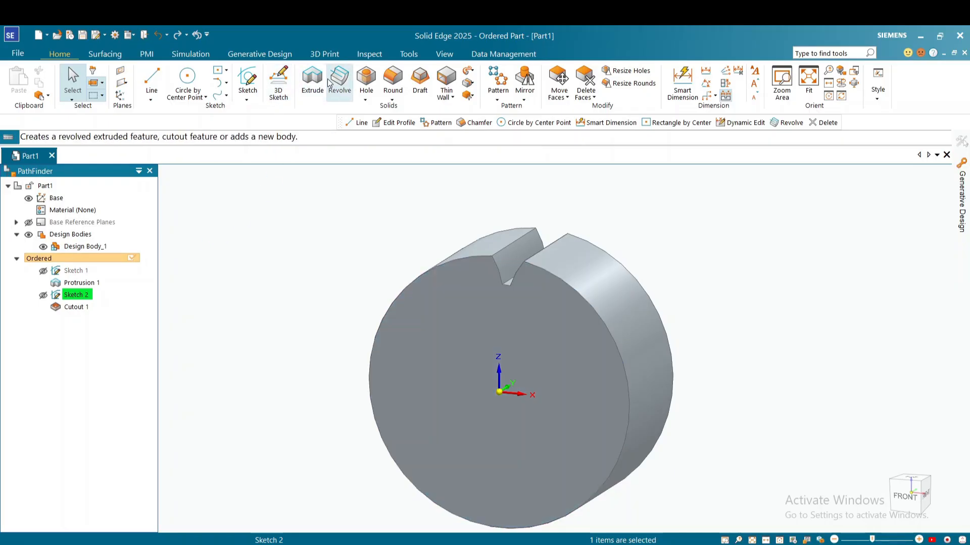
Start a circular pattern and accept the tooth-gap cutout as the feature to repeat
{"action": "left_click", "coordinate": [498, 86]}
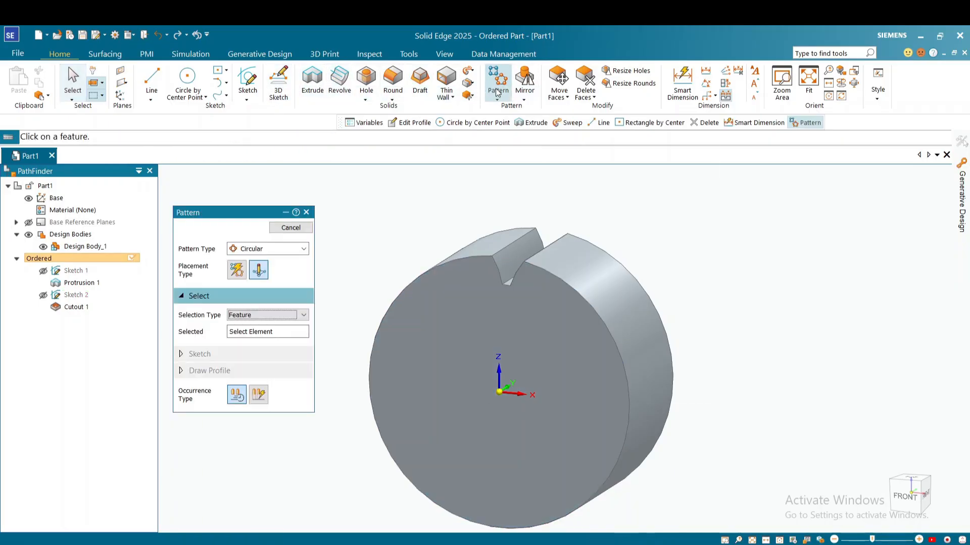
{"action": "left_click", "coordinate": [303, 249]}
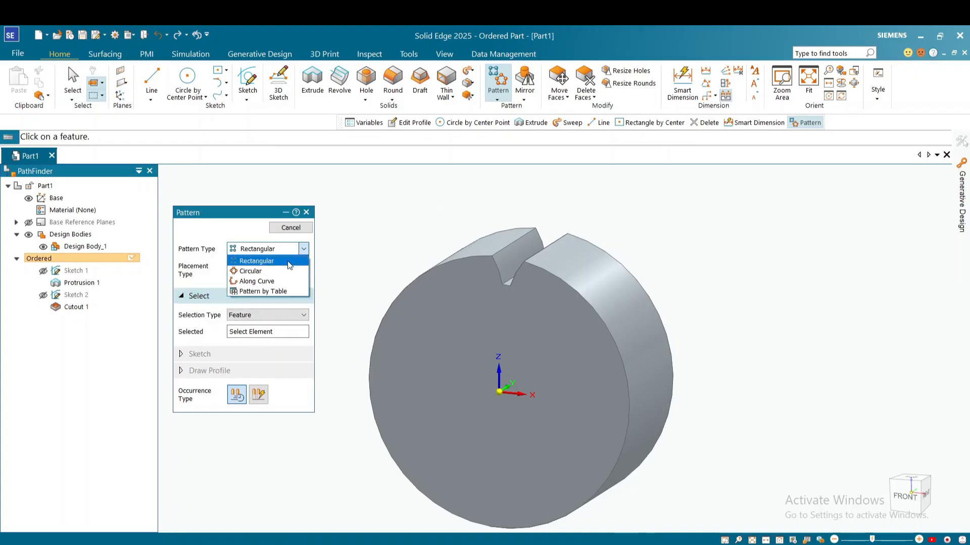
{"action": "left_click", "coordinate": [277, 273]}
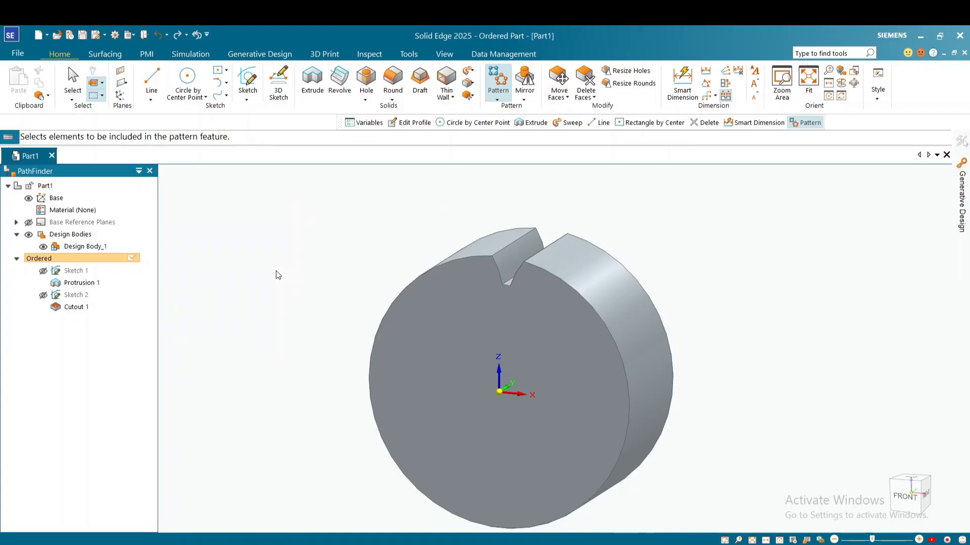
{"action": "left_click", "coordinate": [500, 271]}
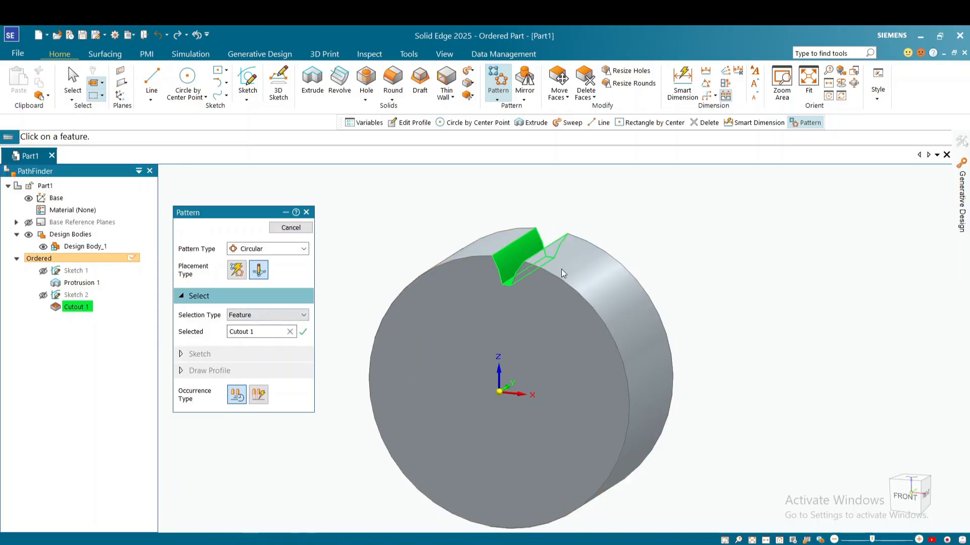
{"action": "left_click", "coordinate": [303, 332]}
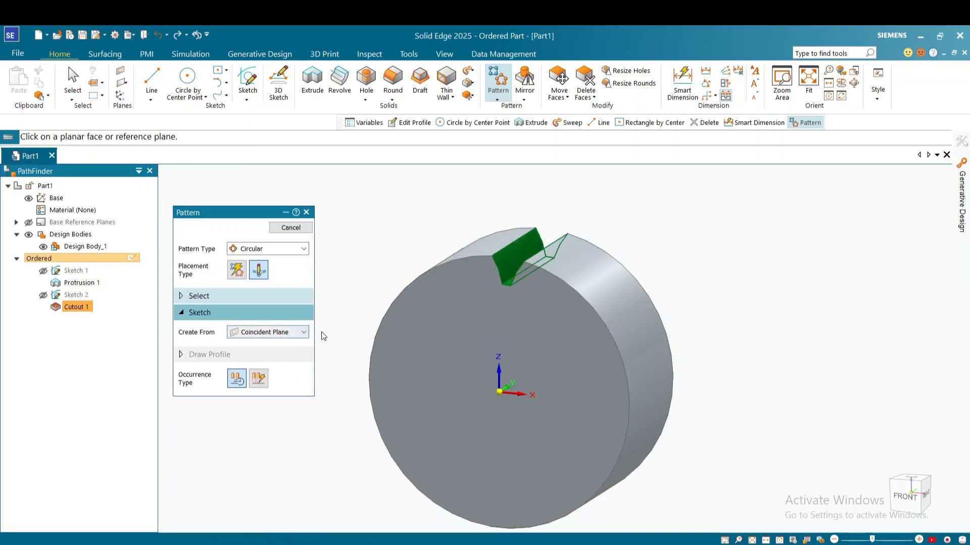
Place the pattern circle on the gear's front face, centred on the origin with a 27.50 mm radius and 18 occurrences, and finish the pattern
{"action": "left_click", "coordinate": [447, 281]}
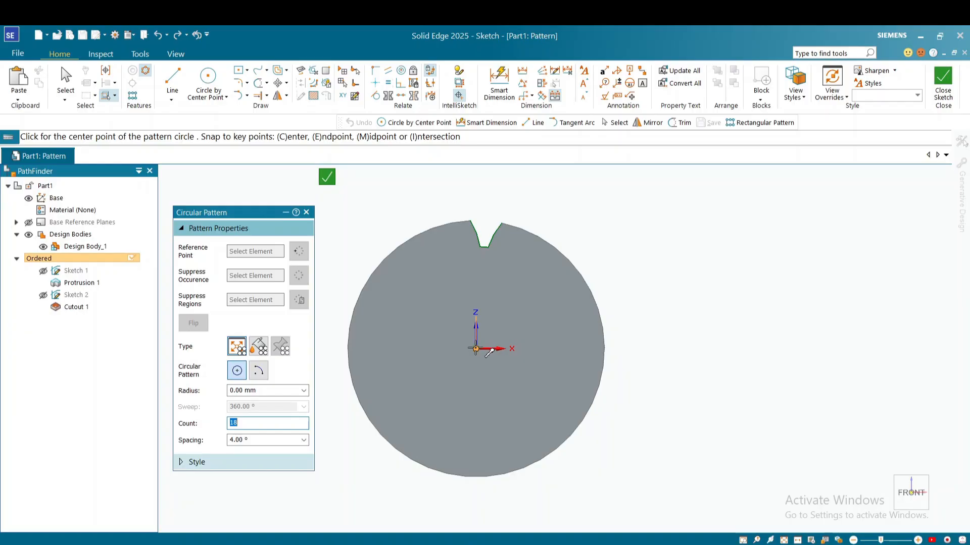
{"action": "left_click", "coordinate": [475, 349]}
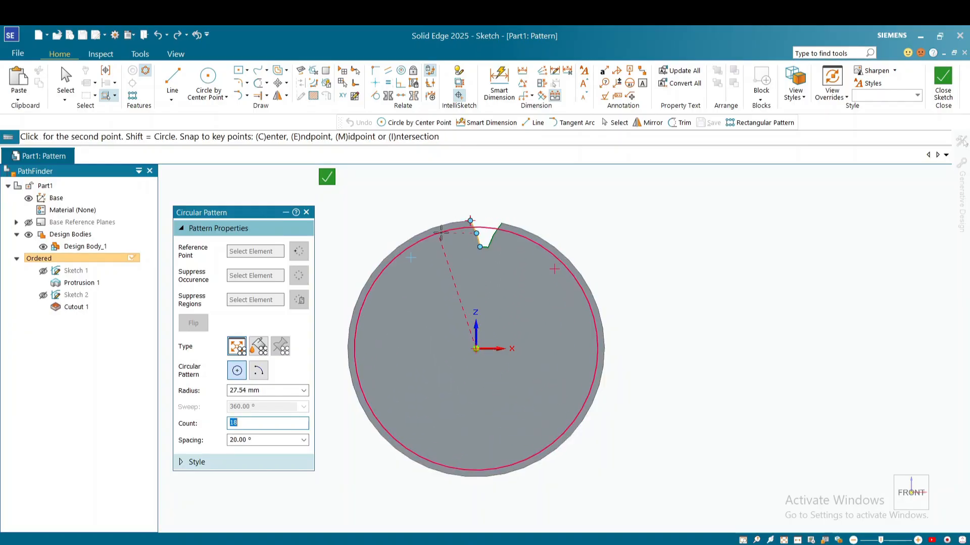
{"action": "scroll", "coordinate": [435, 222], "scroll_direction": "up", "scroll_amount": 3}
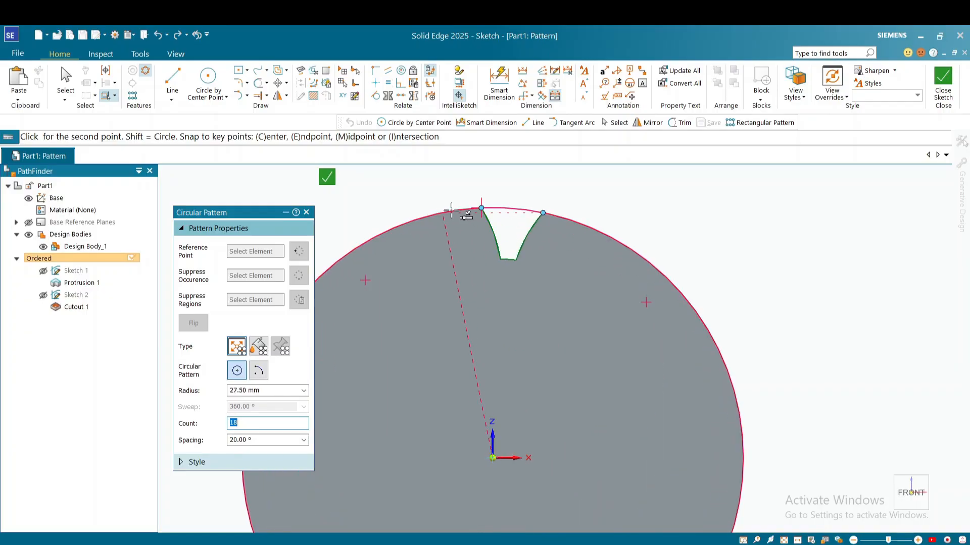
{"action": "left_click", "coordinate": [413, 220]}
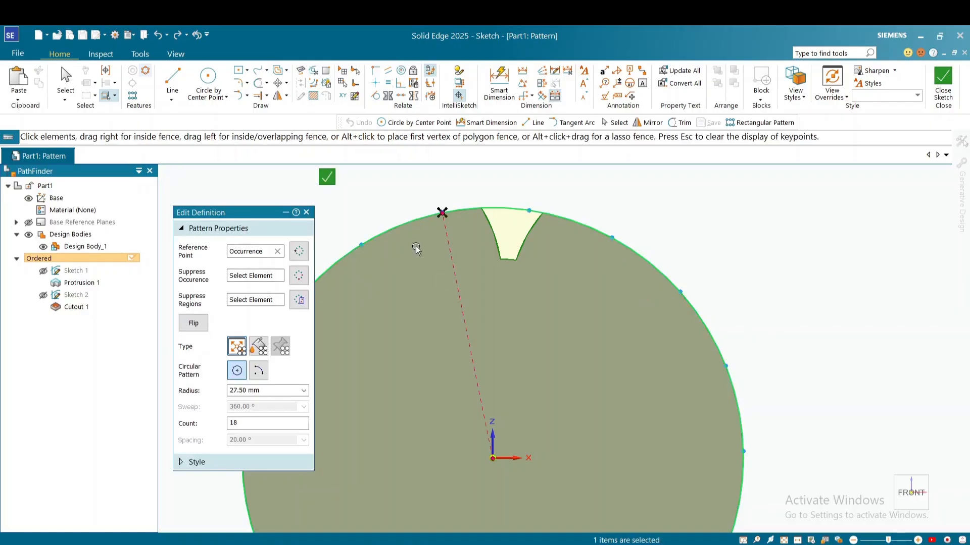
{"action": "left_click", "coordinate": [326, 177]}
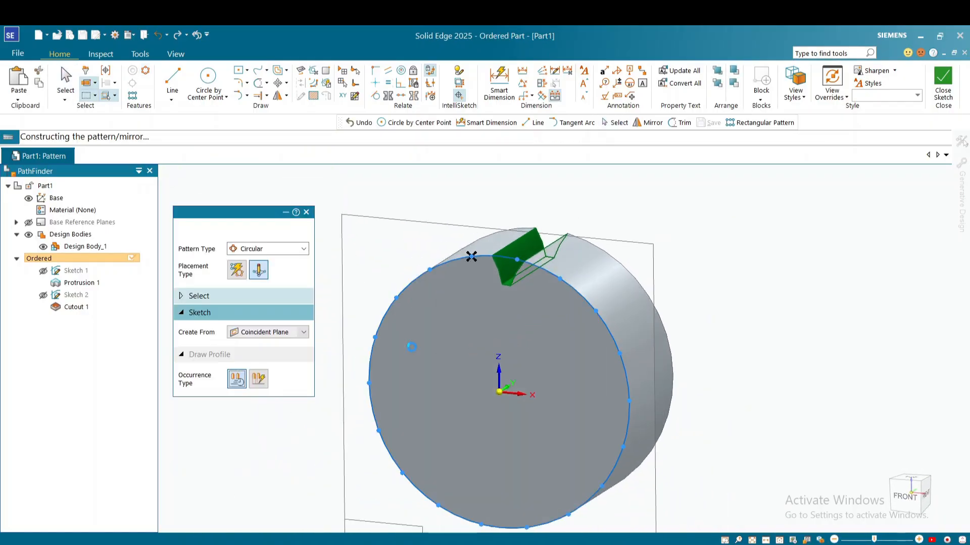
{"action": "left_click", "coordinate": [300, 226]}
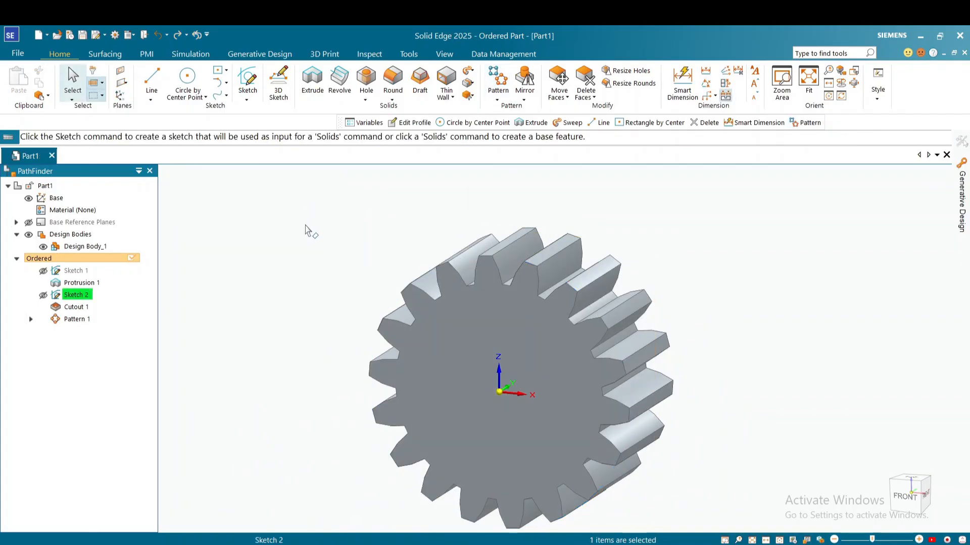
Link the pattern's occurrence count to the formula No_Teeth in the variable table and close the table
{"action": "middle_click_drag", "start_coordinate": [305, 297], "coordinate": [305, 363]}
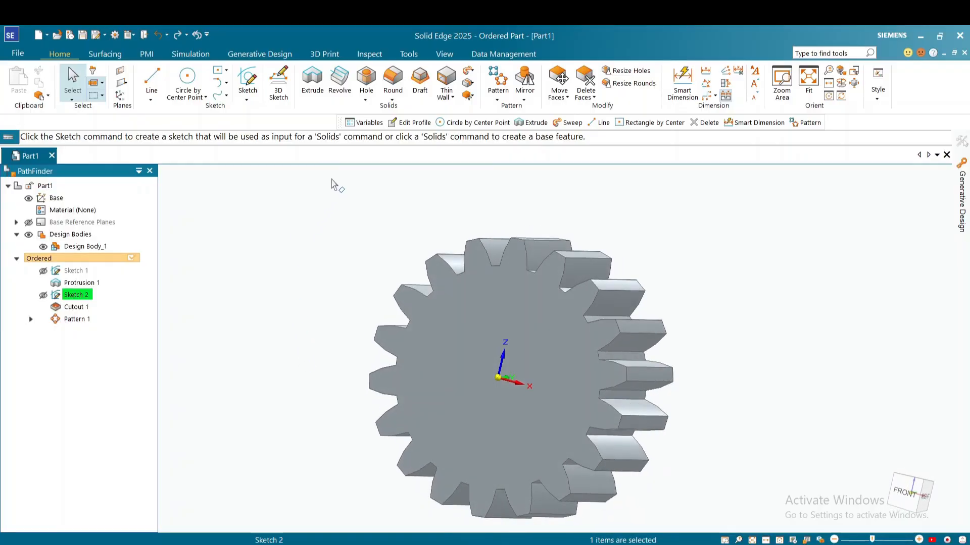
{"action": "left_click", "coordinate": [406, 54]}
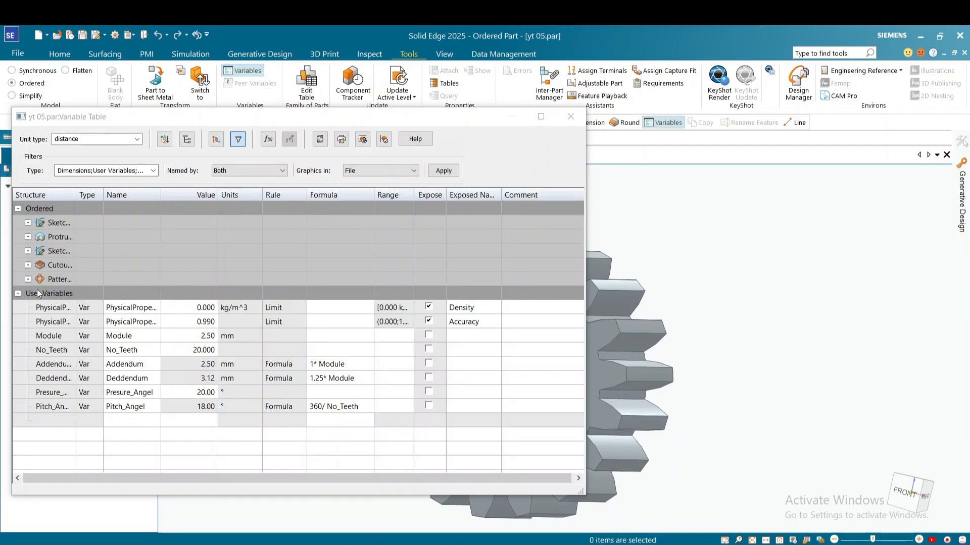
{"action": "left_click", "coordinate": [28, 279]}
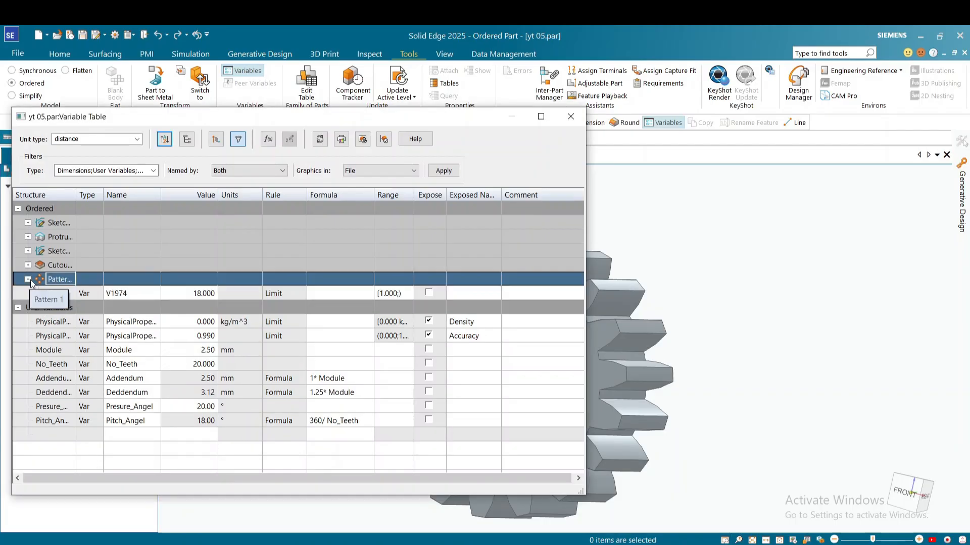
{"action": "left_click", "coordinate": [337, 294]}
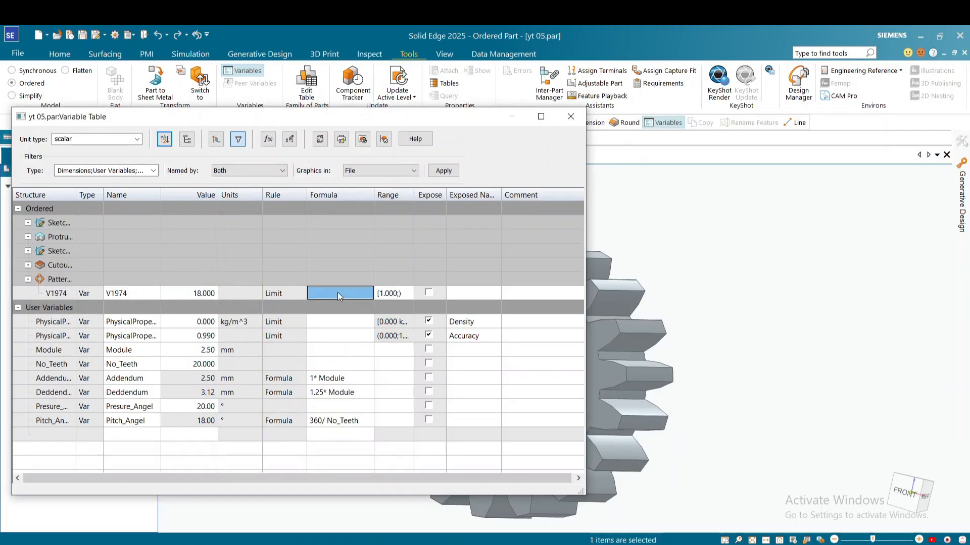
{"action": "left_click", "coordinate": [337, 294]}
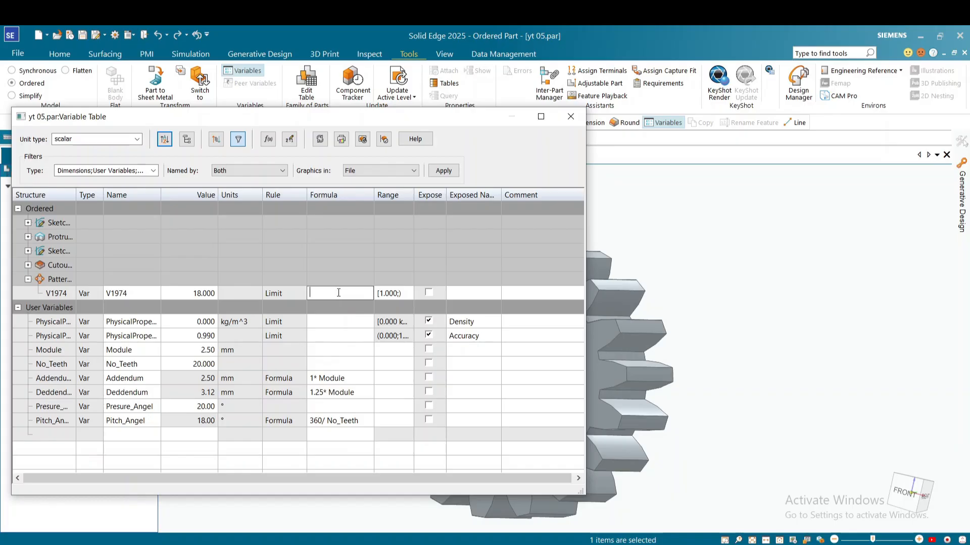
{"action": "key", "text": "BackSpace"}
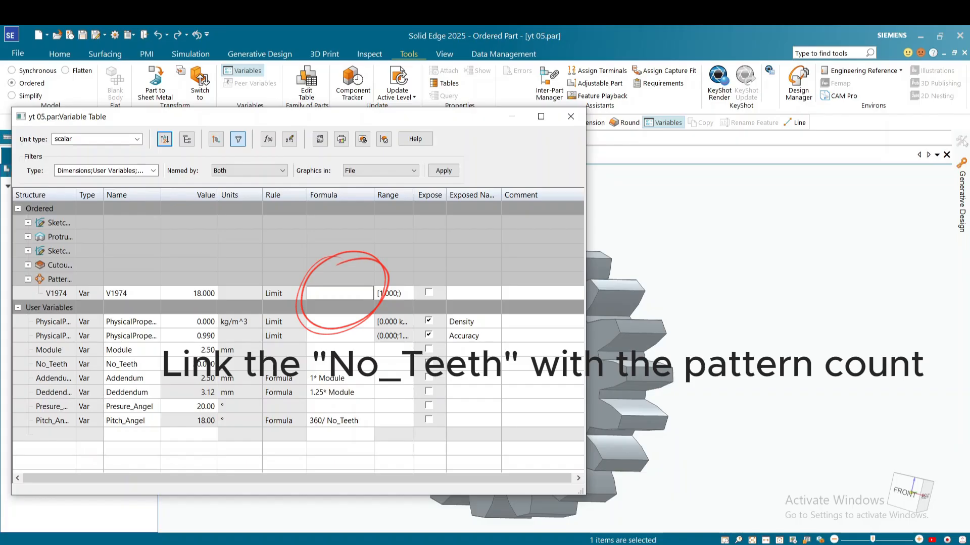
{"action": "type", "text": "No"}
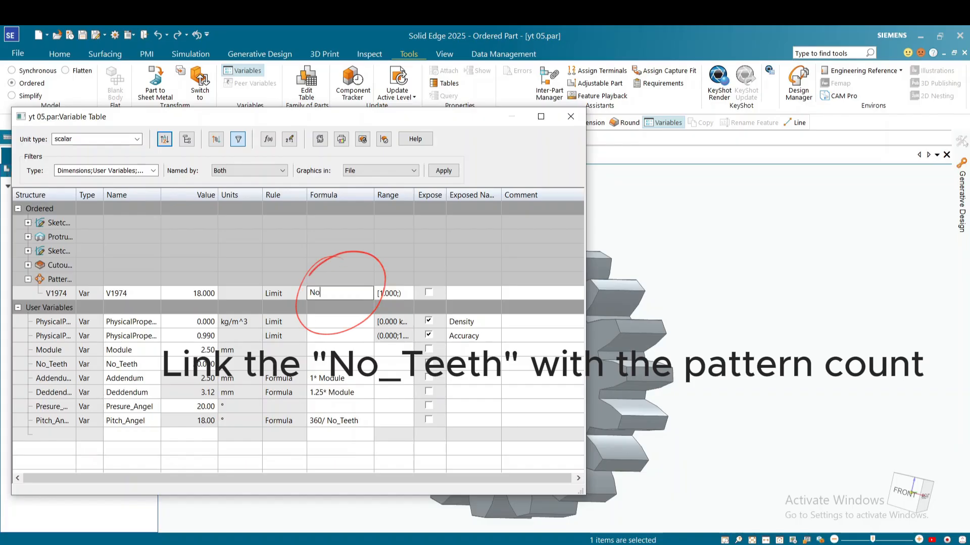
{"action": "type", "text": "_Tee"}
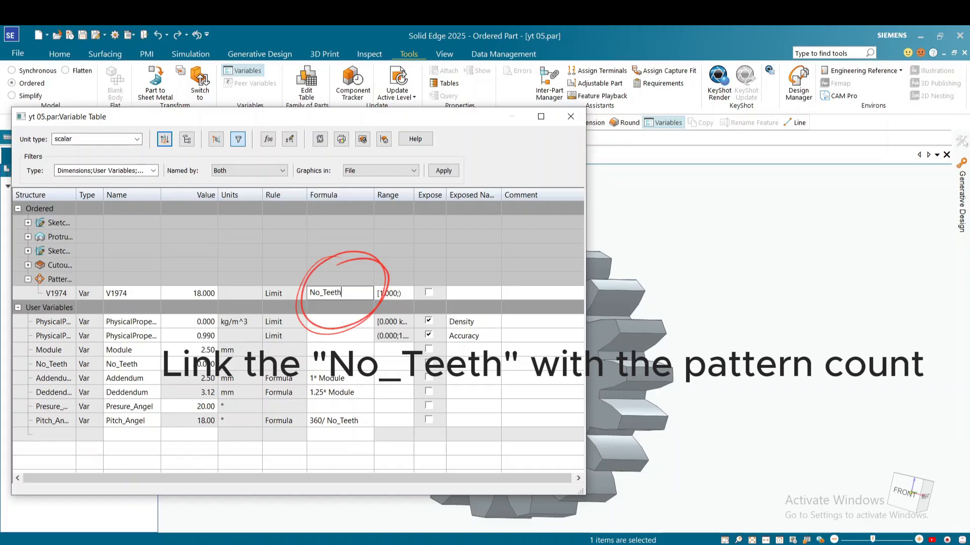
{"action": "type", "text": "th"}
{"action": "key", "text": "Return"}
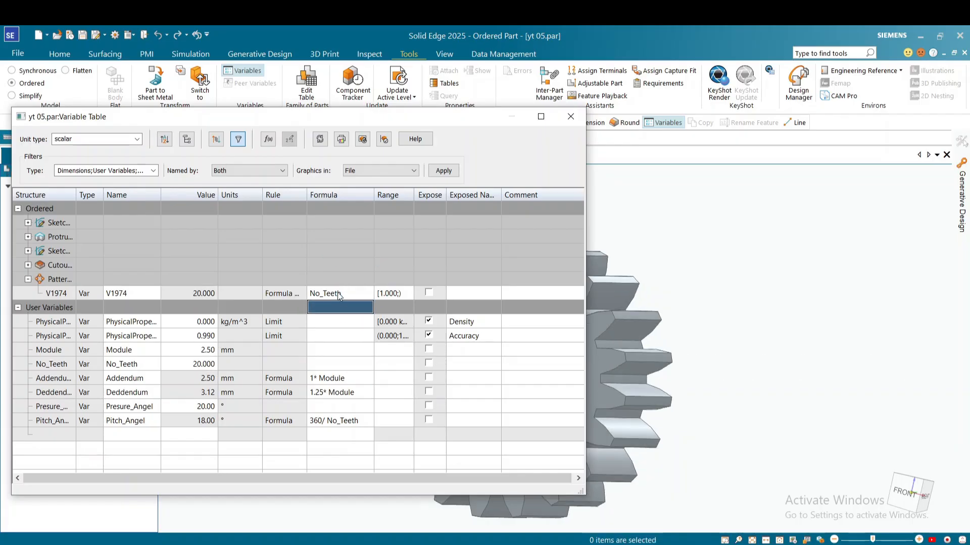
{"action": "left_click", "coordinate": [565, 117]}
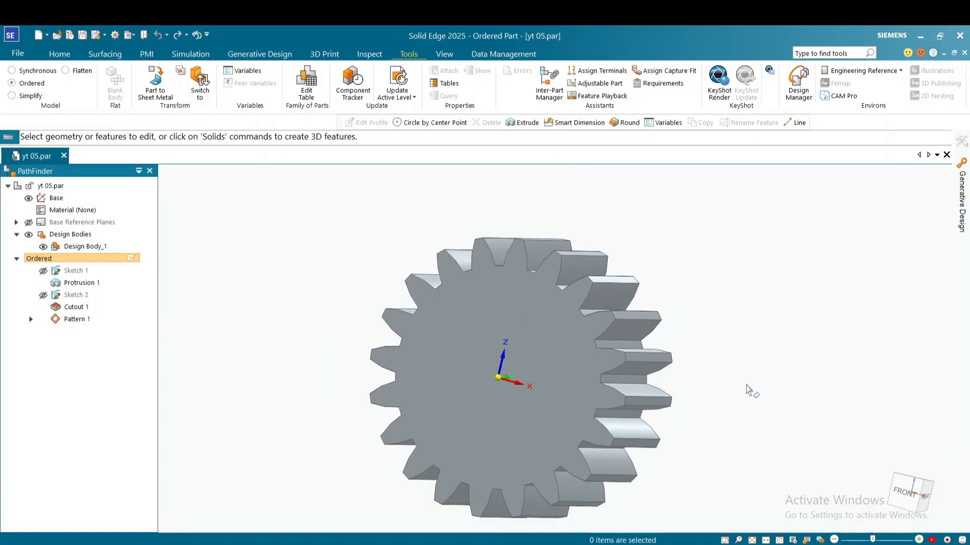
Examine the regenerated gear from another angle and review the pattern's count formula in the variable table
{"action": "scroll", "coordinate": [293, 348], "scroll_direction": "up", "scroll_amount": 1}
{"action": "middle_click_drag", "start_coordinate": [294, 349], "coordinate": [838, 383]}
{"action": "scroll", "coordinate": [838, 384], "scroll_direction": "up", "scroll_amount": 2}
{"action": "scroll", "coordinate": [838, 385], "scroll_direction": "down", "scroll_amount": 3}
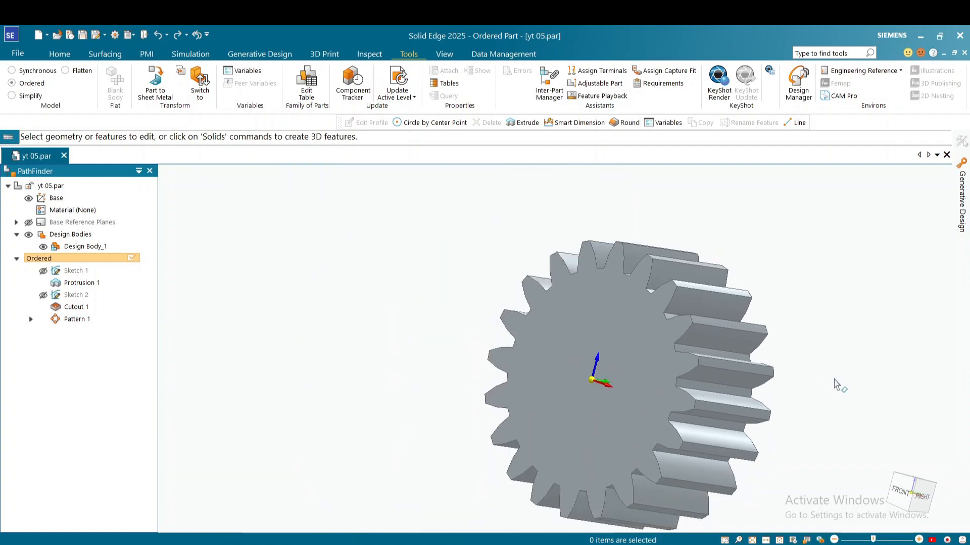
{"action": "left_click", "coordinate": [243, 70]}
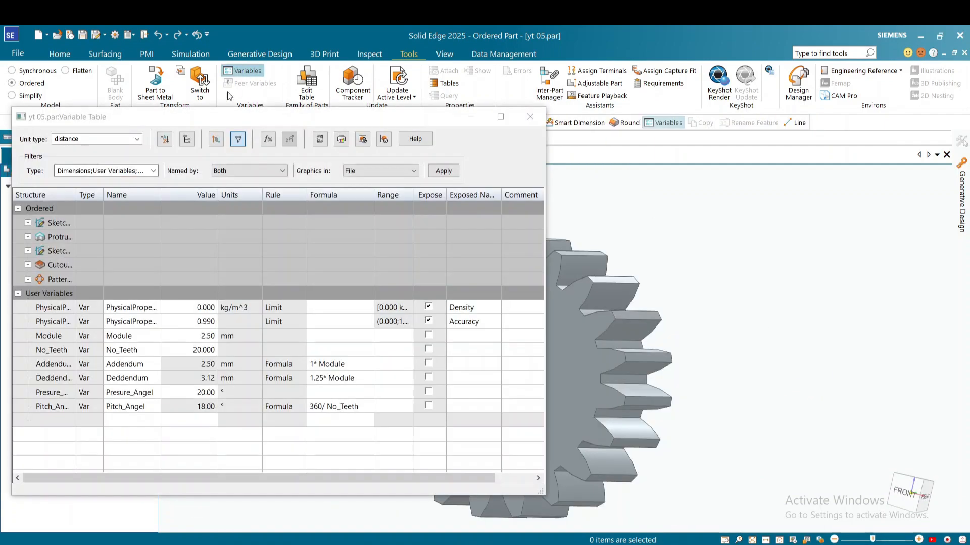
{"action": "left_click", "coordinate": [28, 280]}
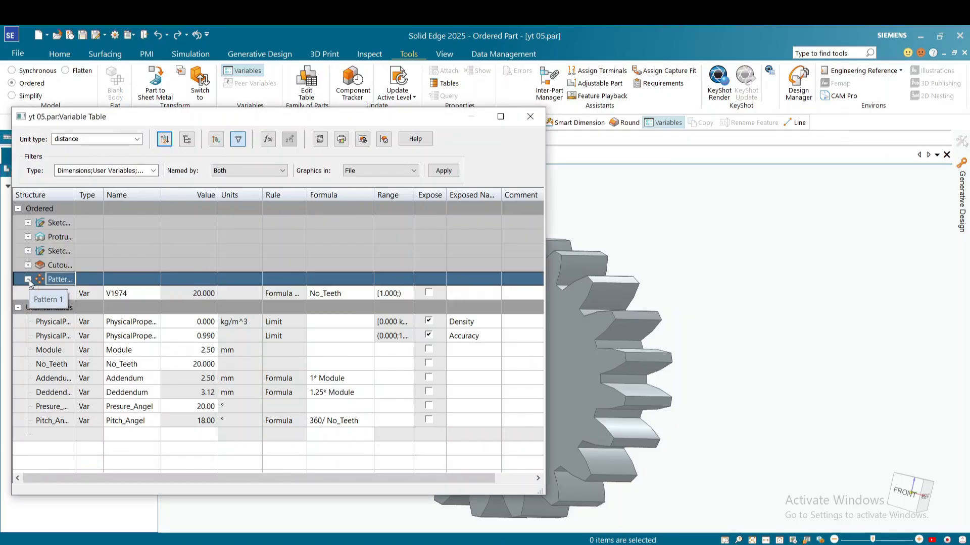
{"action": "left_click", "coordinate": [28, 280]}
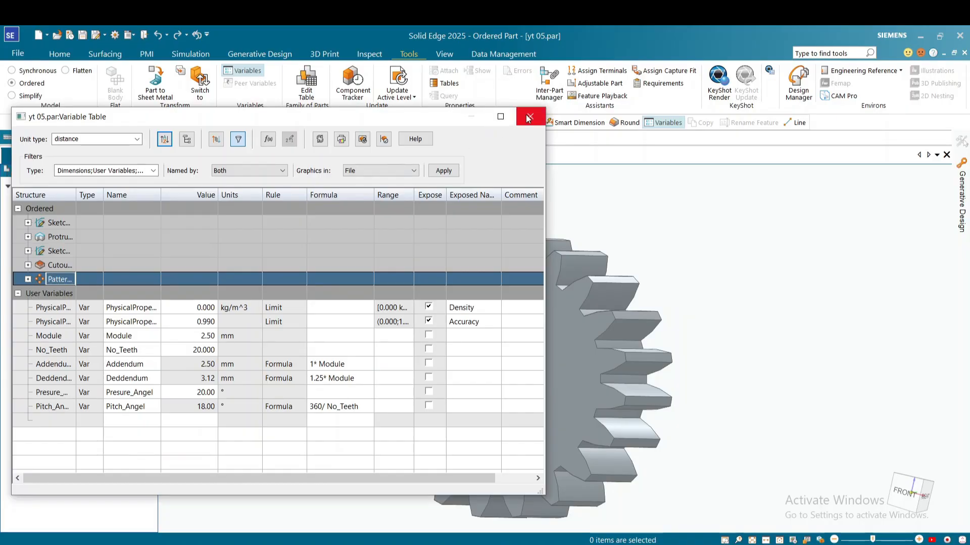
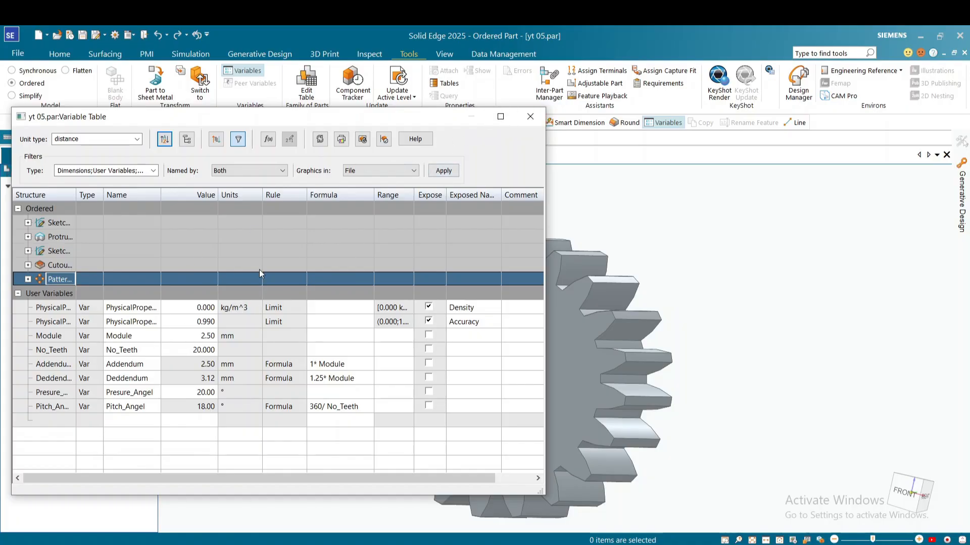
Show the gear beside the variable table, compare the flat variable list, and display all variables expanded by feature structure
{"action": "left_click", "coordinate": [662, 278]}
{"action": "key", "text": "ctrl+f"}
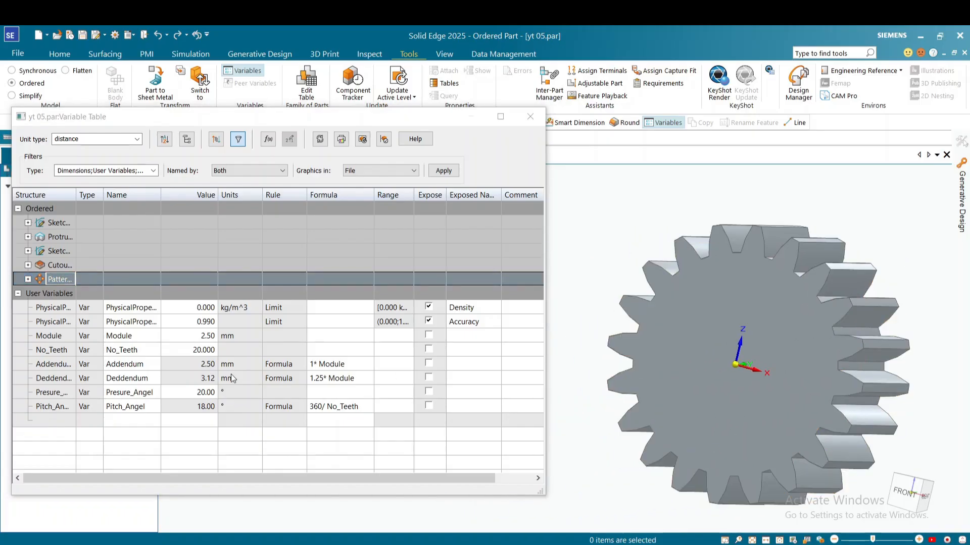
{"action": "left_click", "coordinate": [33, 350]}
{"action": "left_click", "coordinate": [23, 336], "text": "shift"}
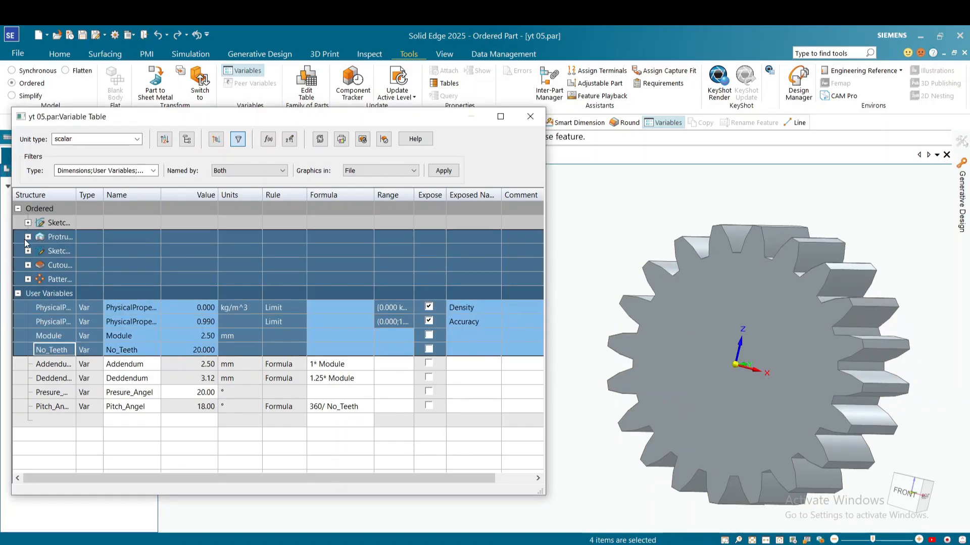
{"action": "left_click", "coordinate": [18, 347]}
{"action": "left_click", "coordinate": [164, 139]}
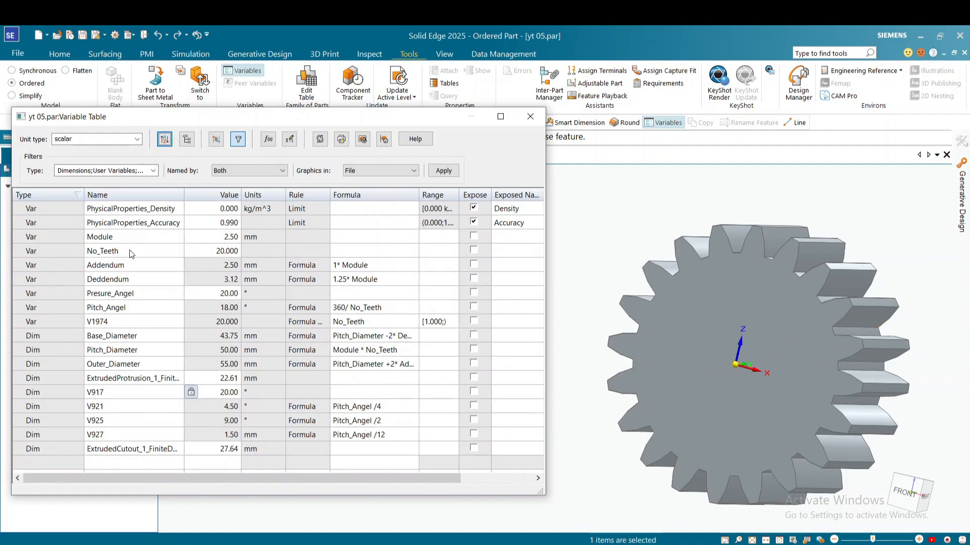
{"action": "left_click", "coordinate": [211, 251]}
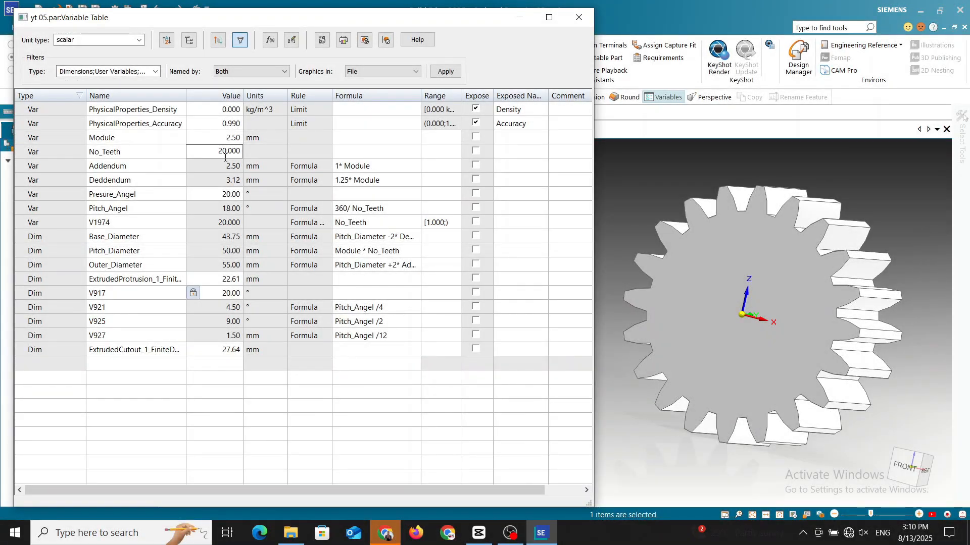
{"action": "left_click", "coordinate": [189, 40]}
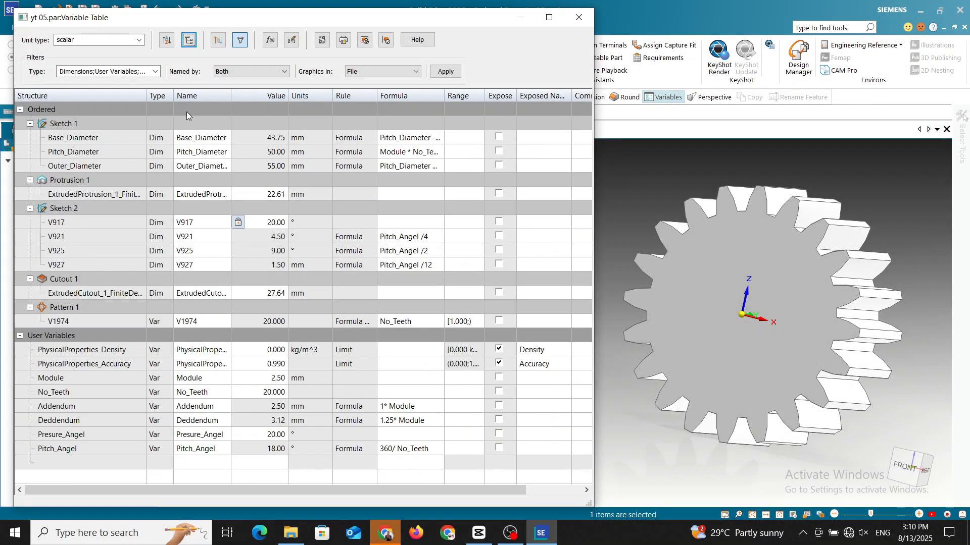
Test the parametric gear by setting the No_Teeth variable to 21, followed by 22
{"action": "left_click", "coordinate": [270, 396]}
{"action": "left_click", "coordinate": [271, 394]}
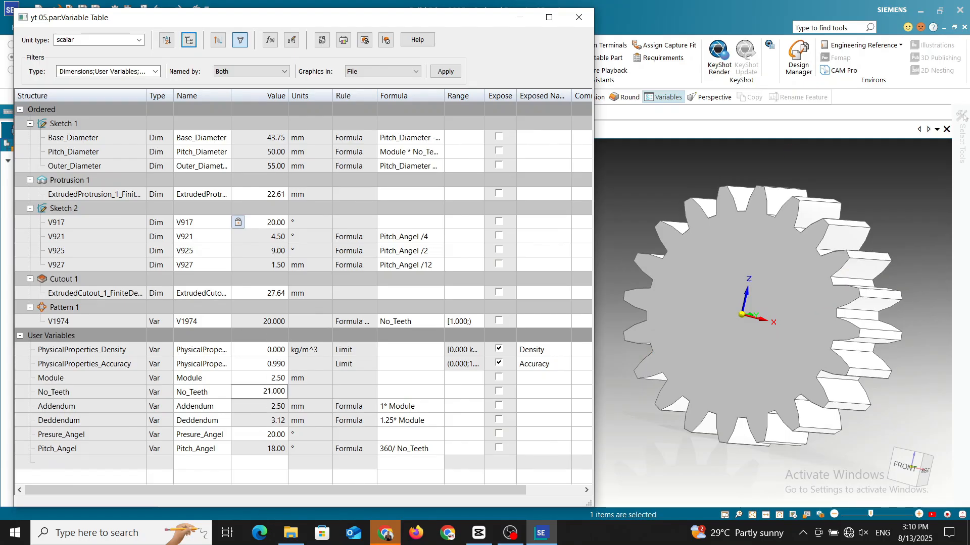
{"action": "key", "text": "Return"}
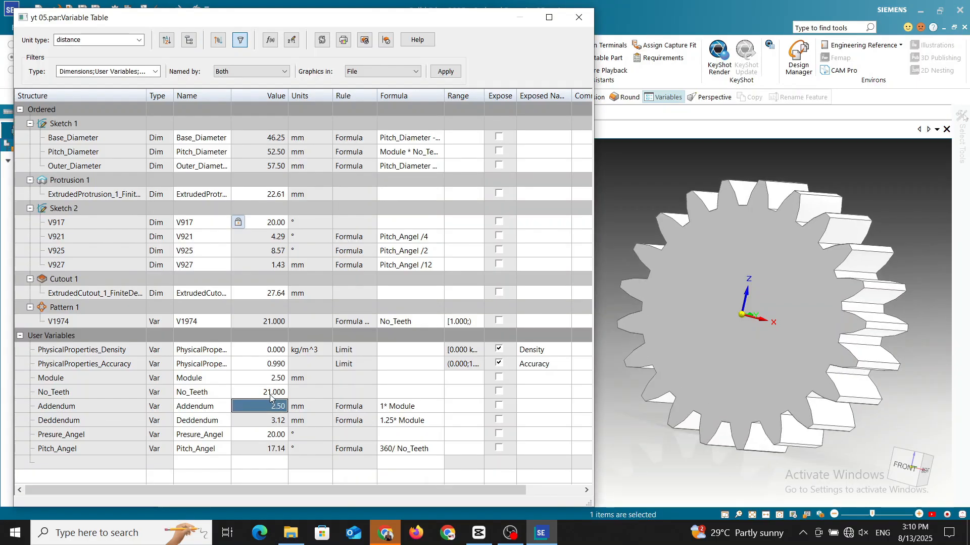
{"action": "double_click", "coordinate": [267, 393]}
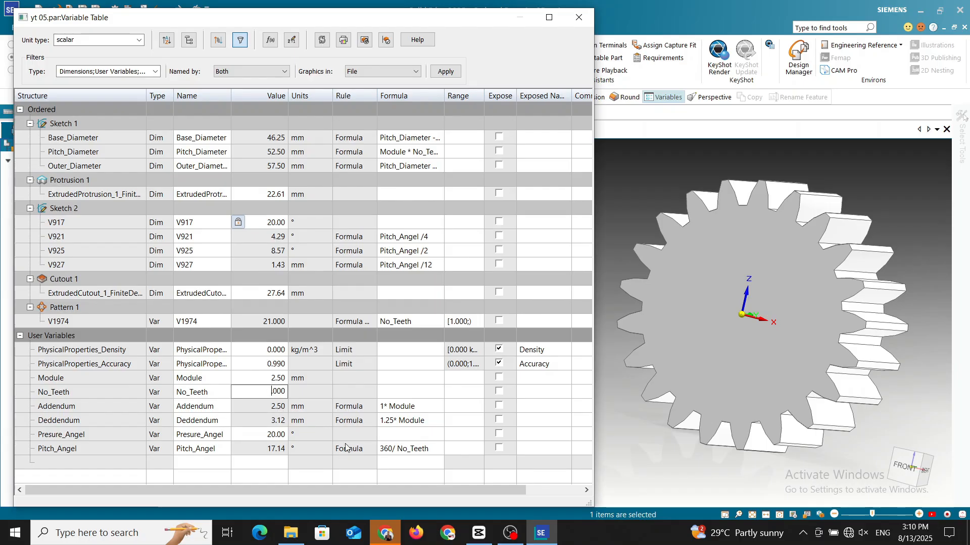
{"action": "type", "text": "22"}
{"action": "key", "text": "Return"}
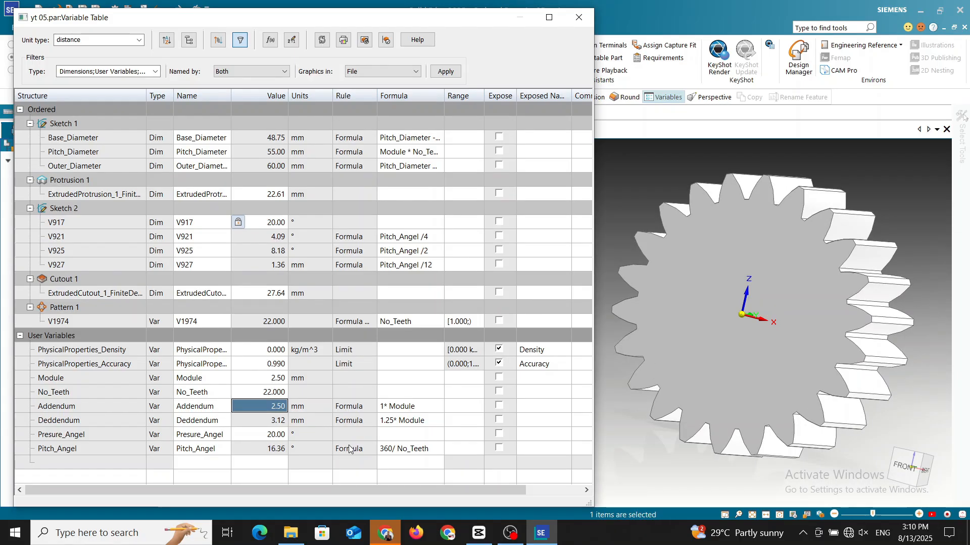
Reduce the No_Teeth variable to 21, and finally to 20
{"action": "double_click", "coordinate": [271, 394]}
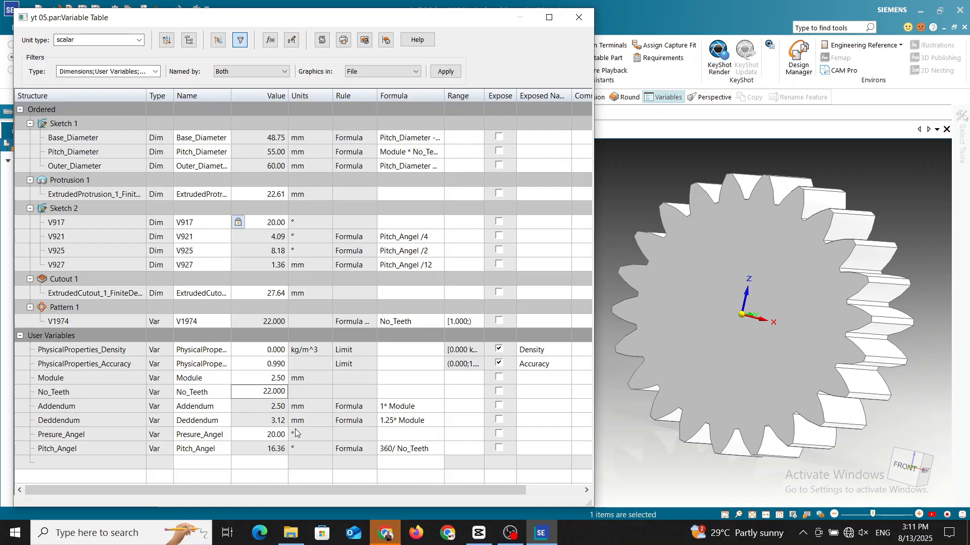
{"action": "type", "text": "1"}
{"action": "key", "text": "Return"}
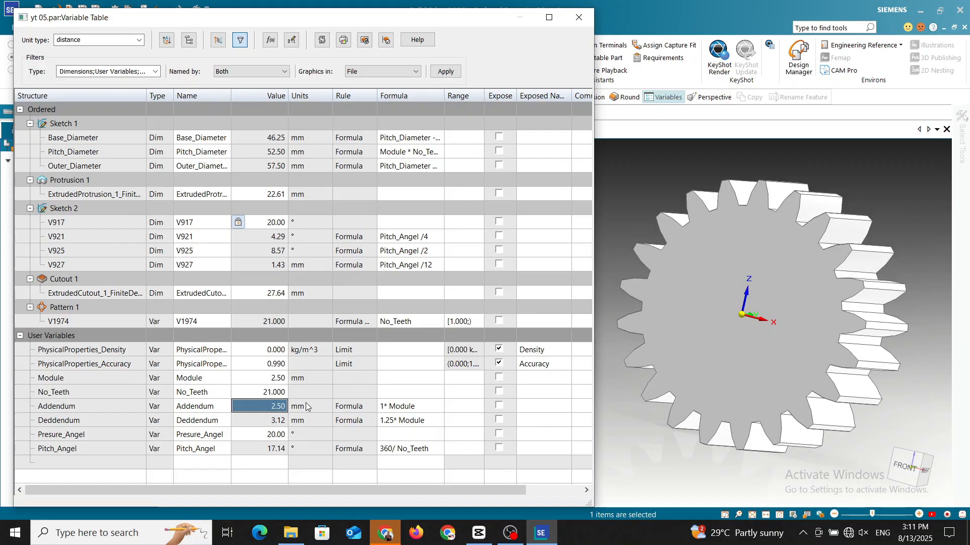
{"action": "left_click", "coordinate": [273, 394]}
{"action": "left_click", "coordinate": [270, 395]}
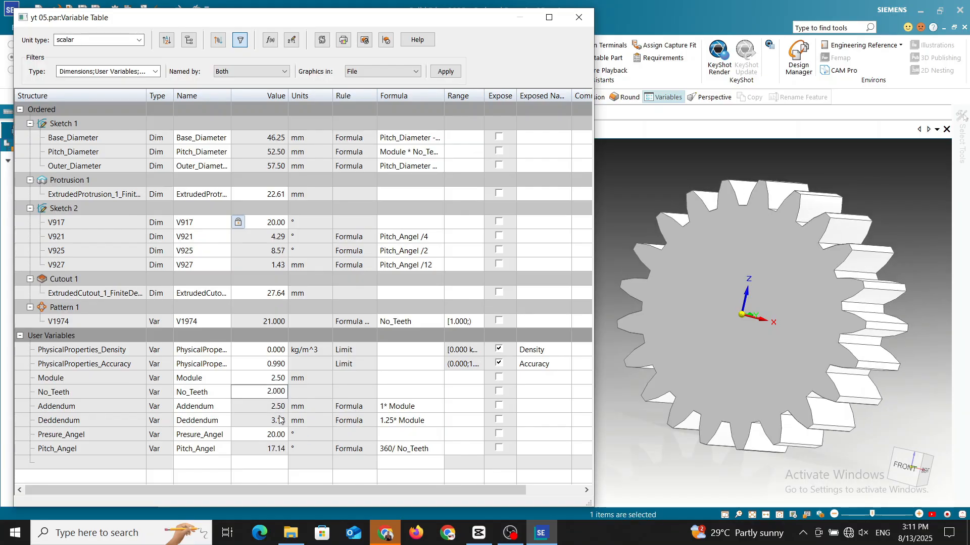
{"action": "key", "text": "Return"}
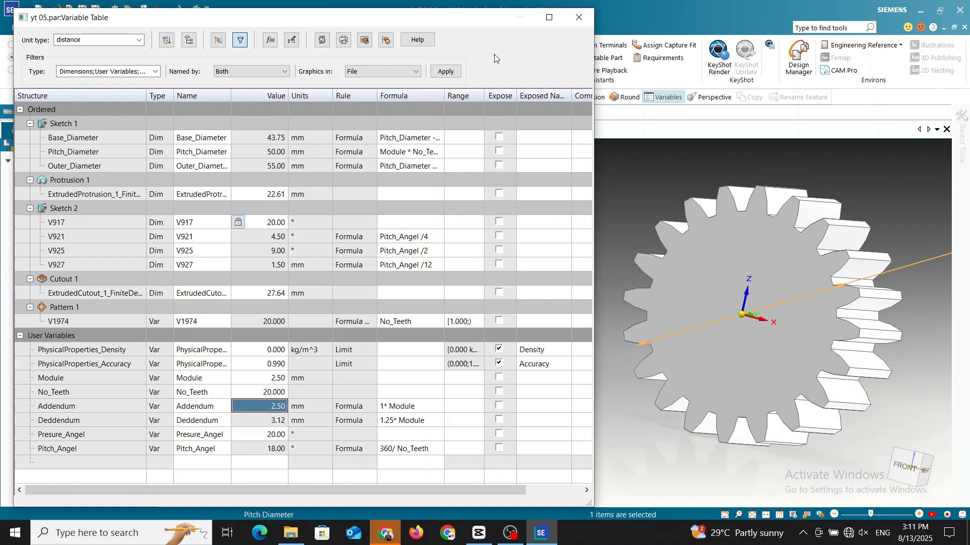